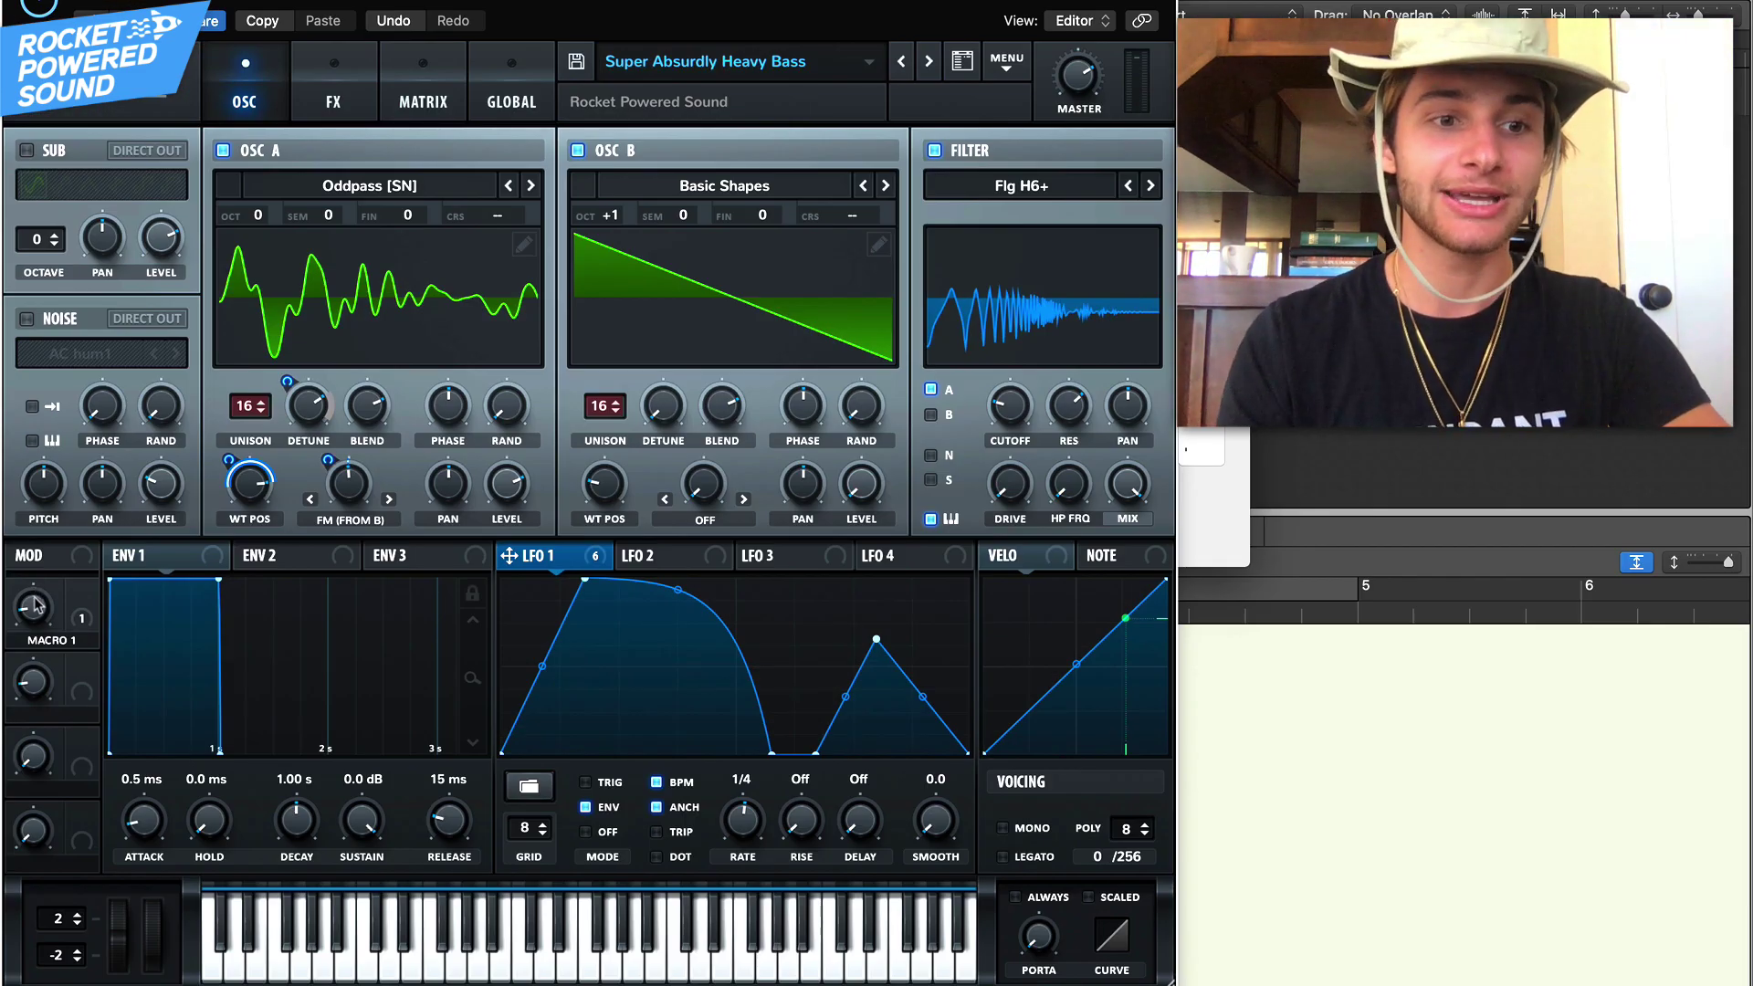
Sweep Macro 1 up and down to audition the Super Absurdly Heavy Bass preset
{"action": "mouse_move", "coordinate": [36, 607]}
{"action": "left_click_drag", "start_coordinate": [46, 556], "coordinate": [67, 523]}
{"action": "left_click_drag", "start_coordinate": [45, 598], "coordinate": [30, 959]}
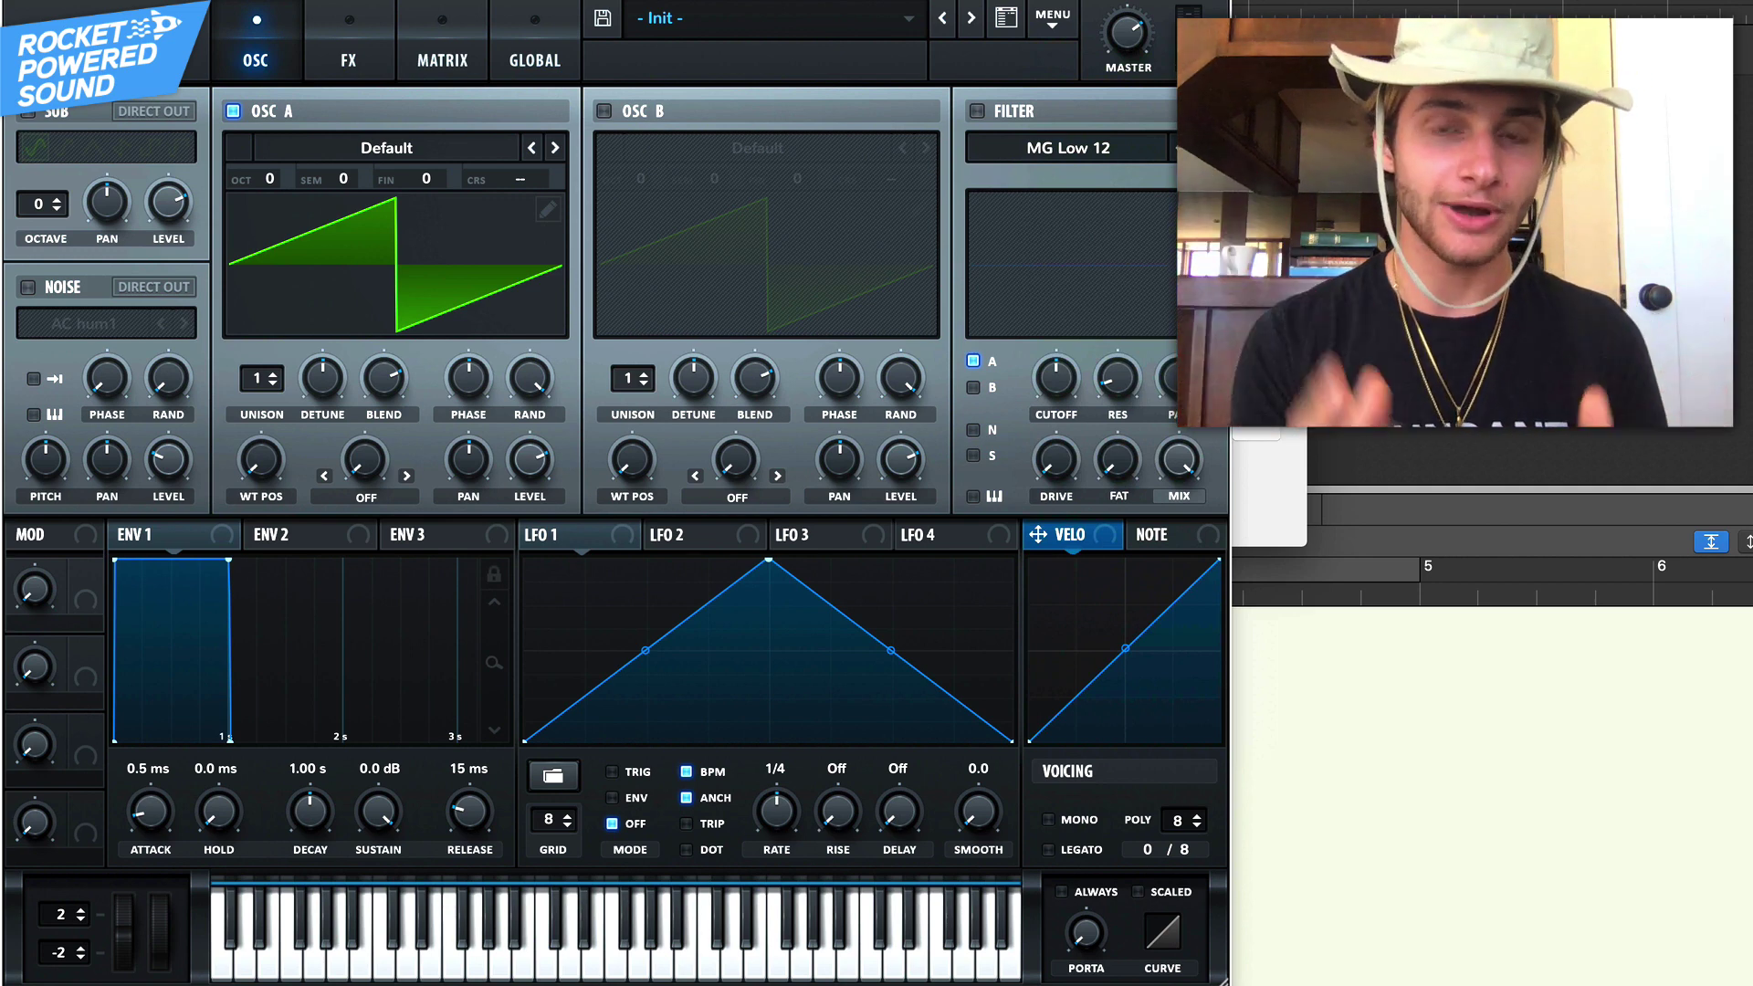
Load the Spectral wavetable Oddpass [SN] into oscillator A, raising its wavetable position and modulating it with LFO 1
{"action": "left_click", "coordinate": [461, 153]}
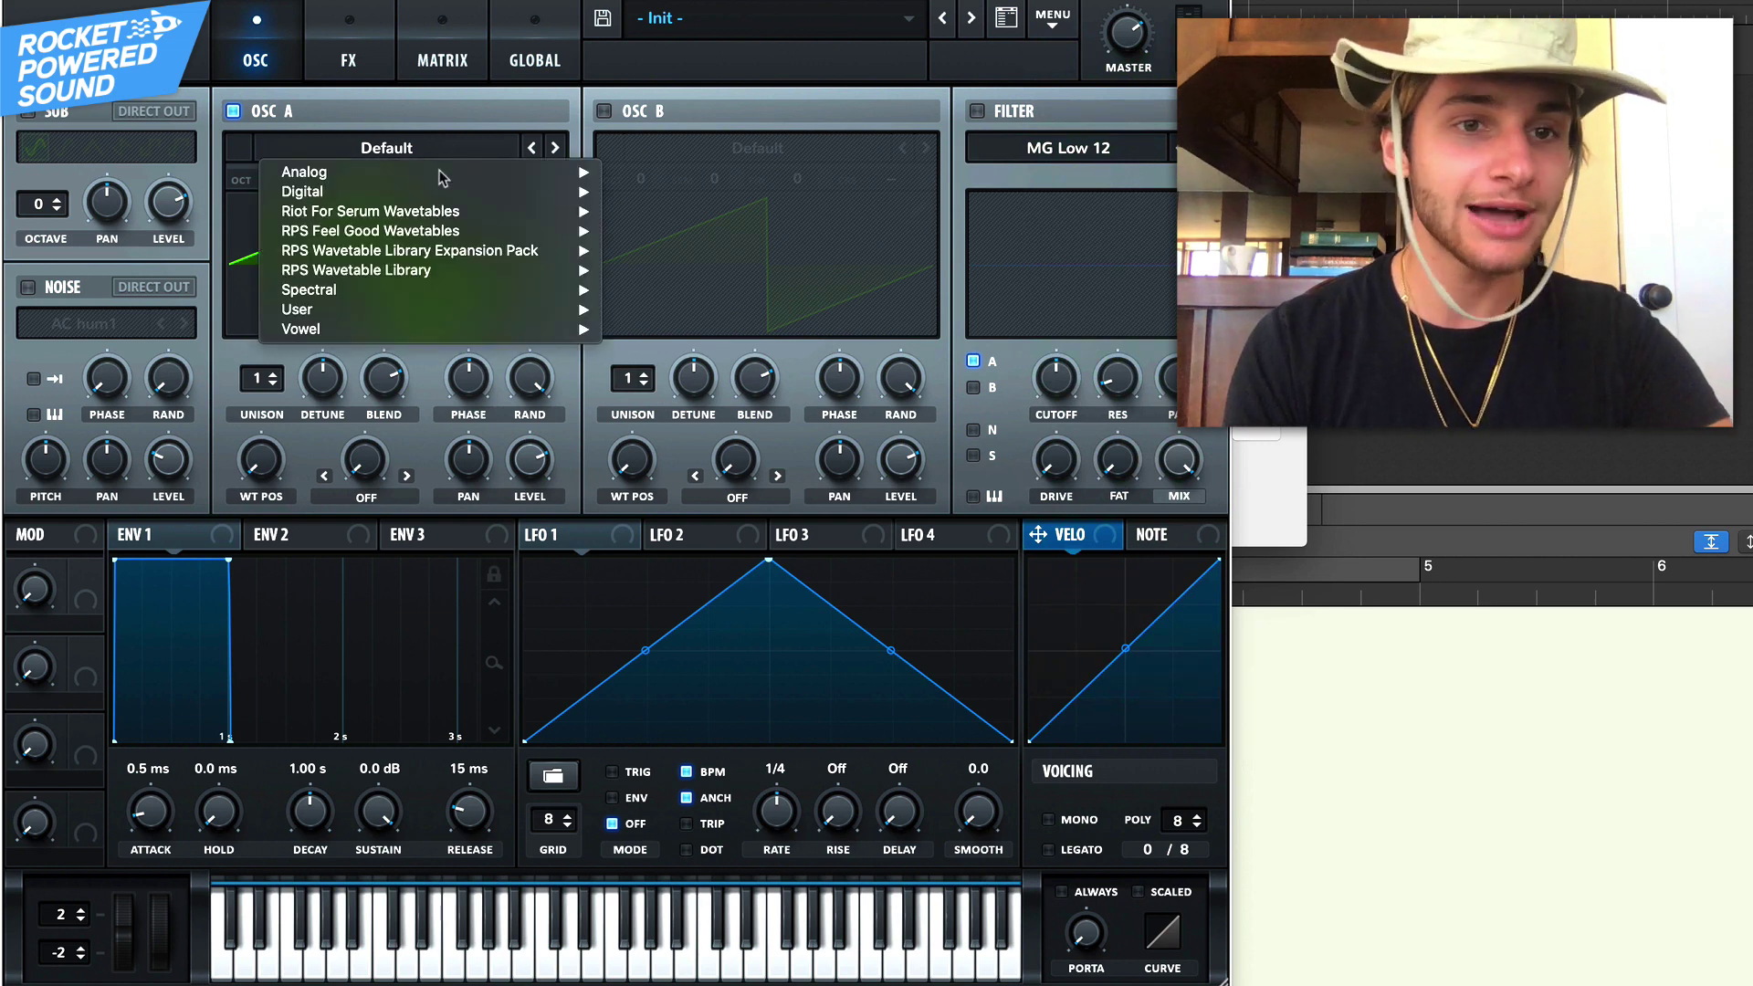
{"action": "mouse_move", "coordinate": [405, 290]}
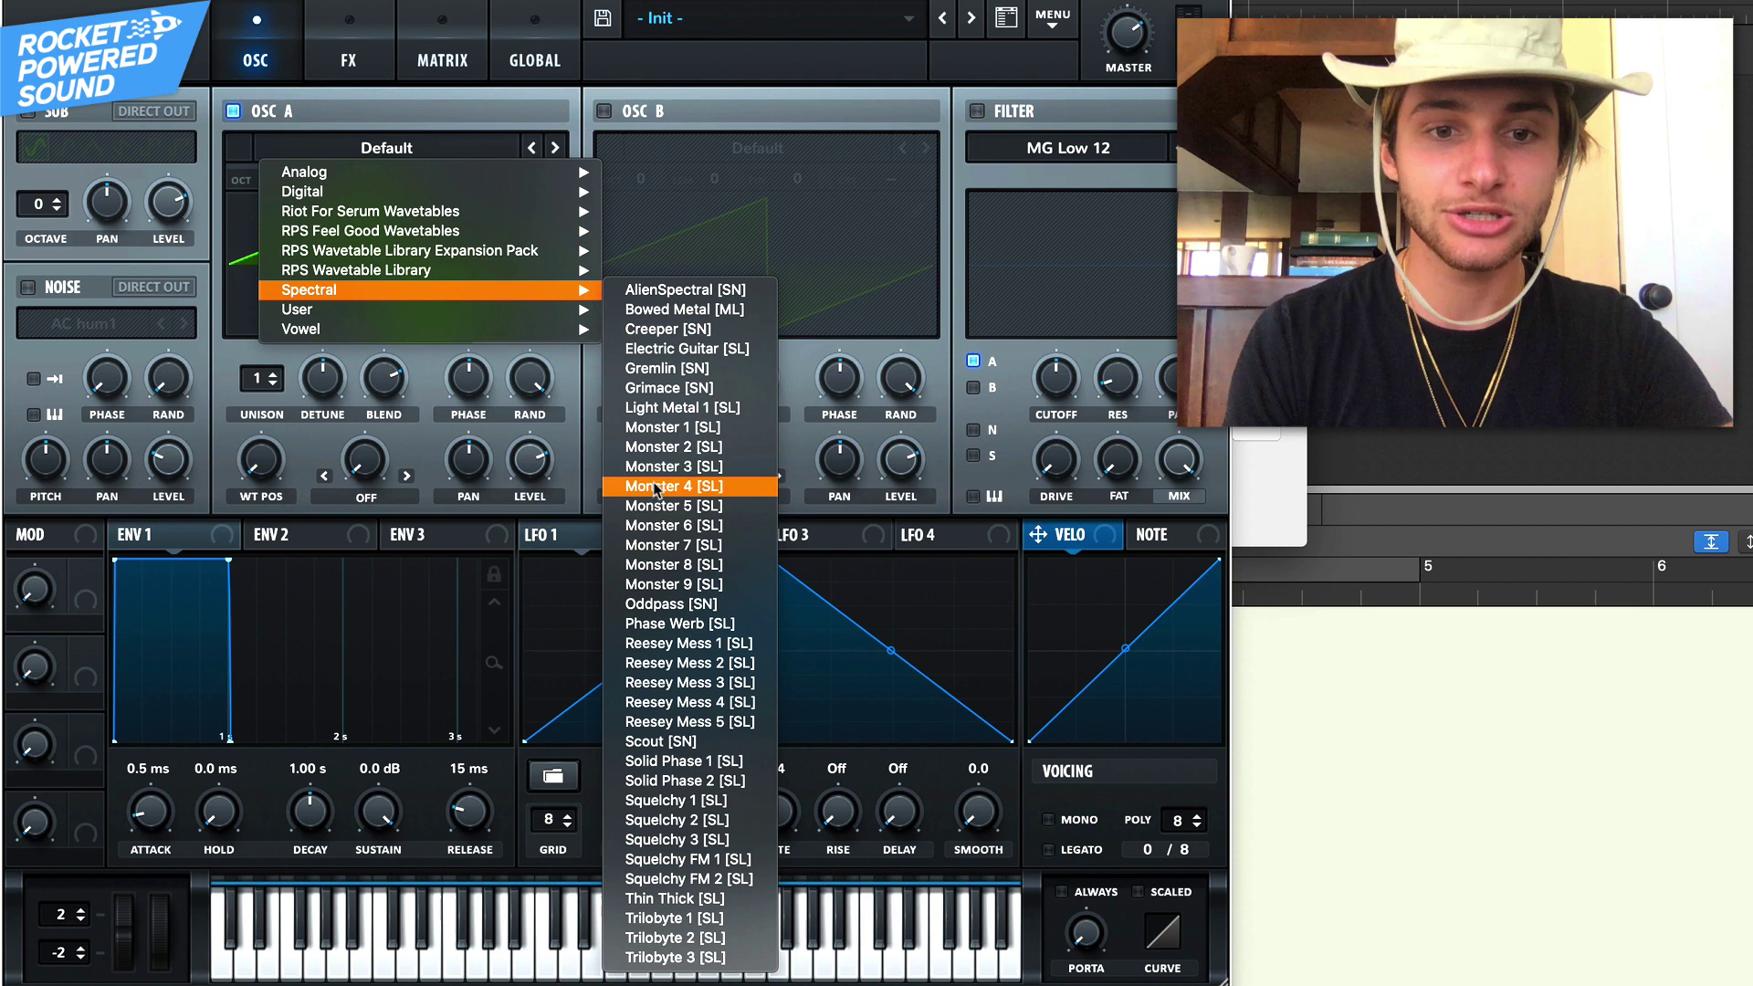
{"action": "left_click", "coordinate": [648, 604]}
{"action": "left_click_drag", "start_coordinate": [254, 470], "coordinate": [304, 320]}
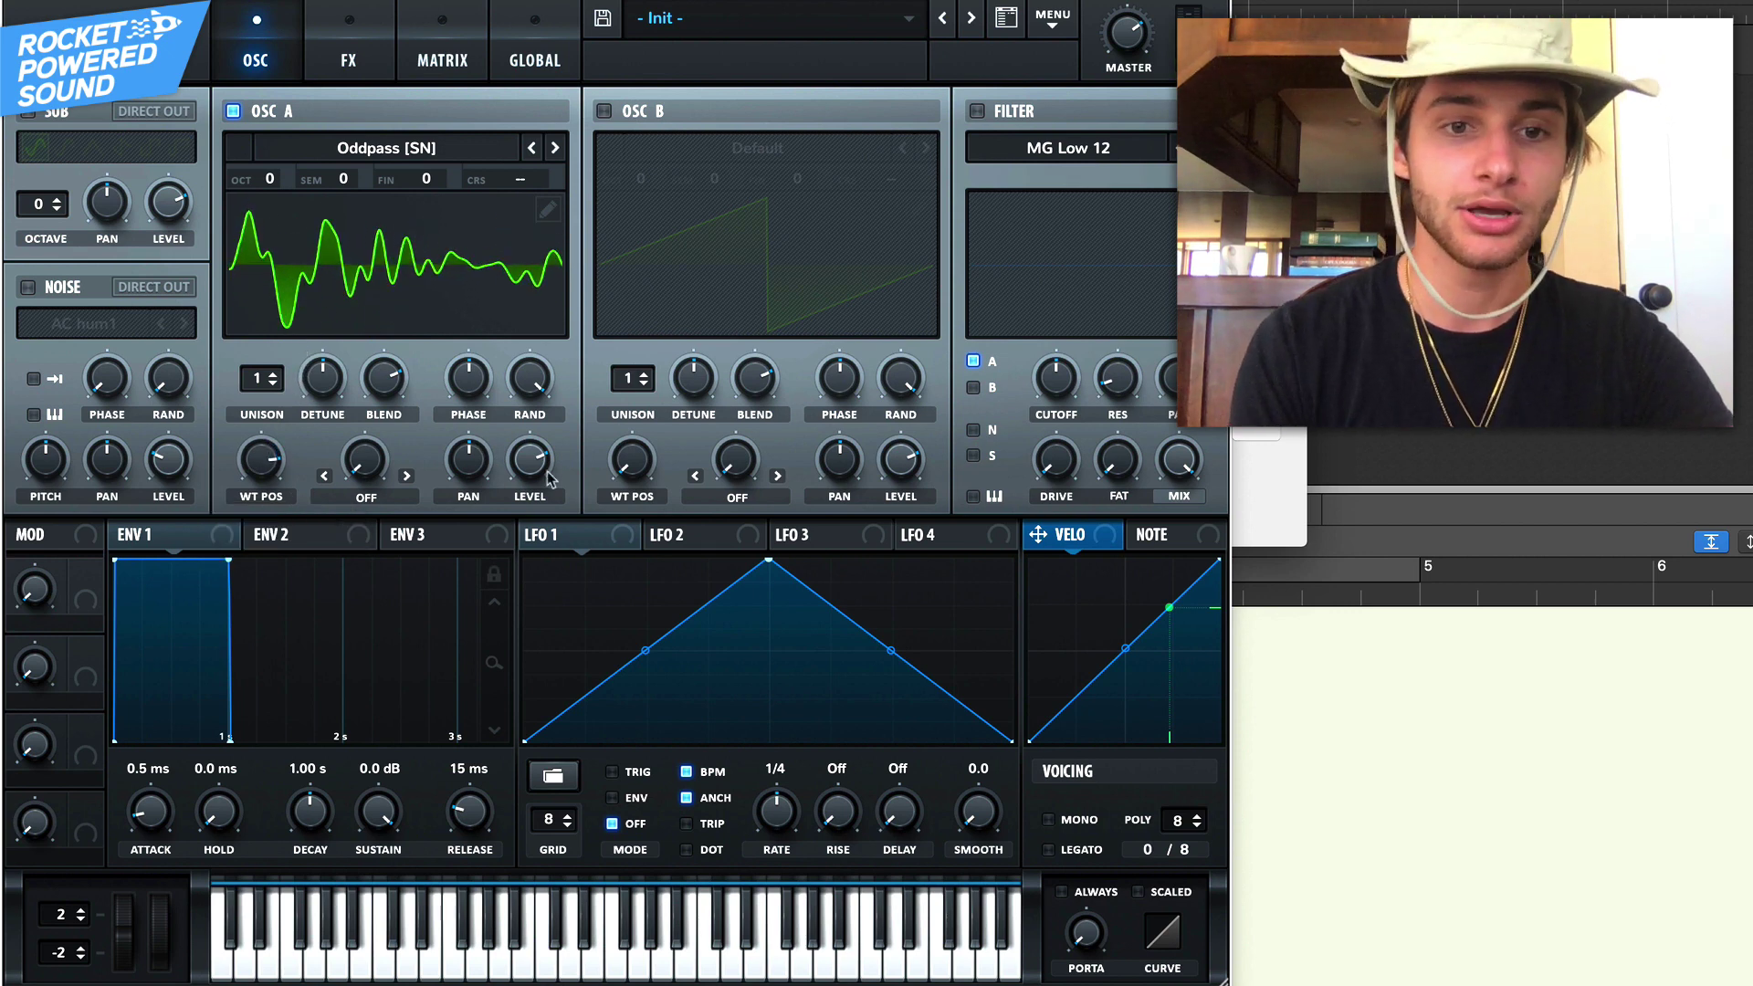
{"action": "left_click_drag", "start_coordinate": [573, 541], "coordinate": [227, 546]}
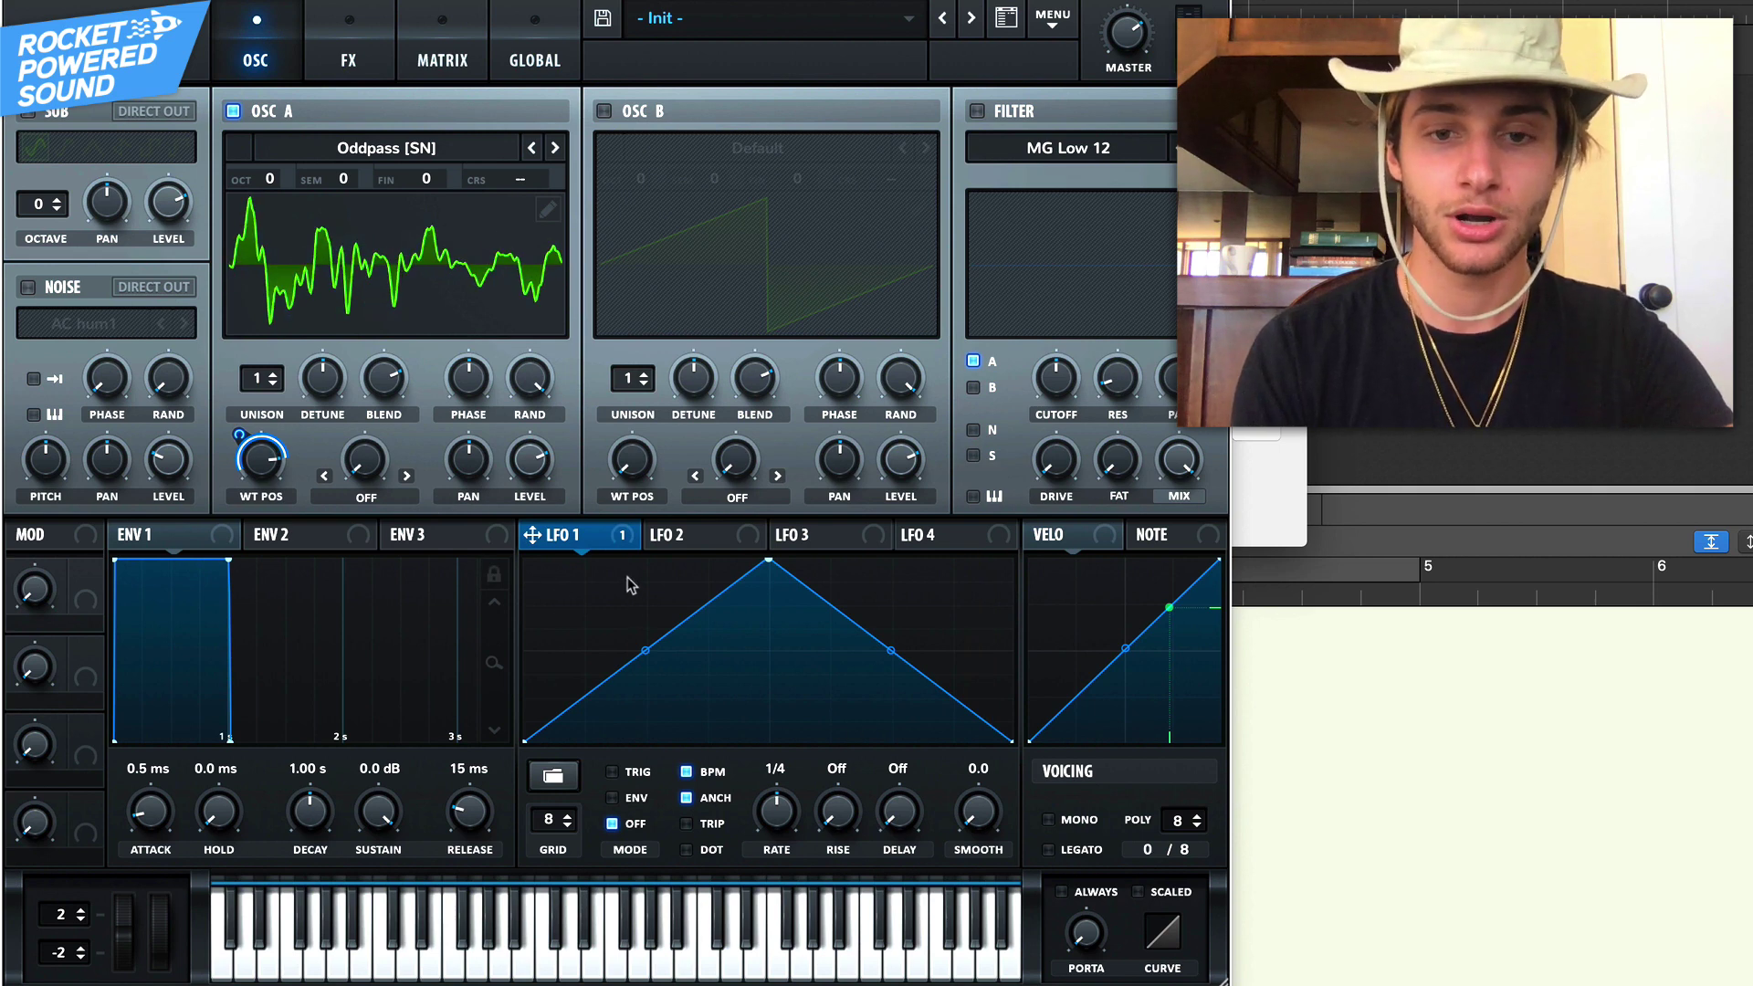
Reshape LFO 1 with its peak near the start, an outward-curved fall and a zero point about two-thirds through the cycle
{"action": "left_click_drag", "start_coordinate": [779, 565], "coordinate": [594, 538]}
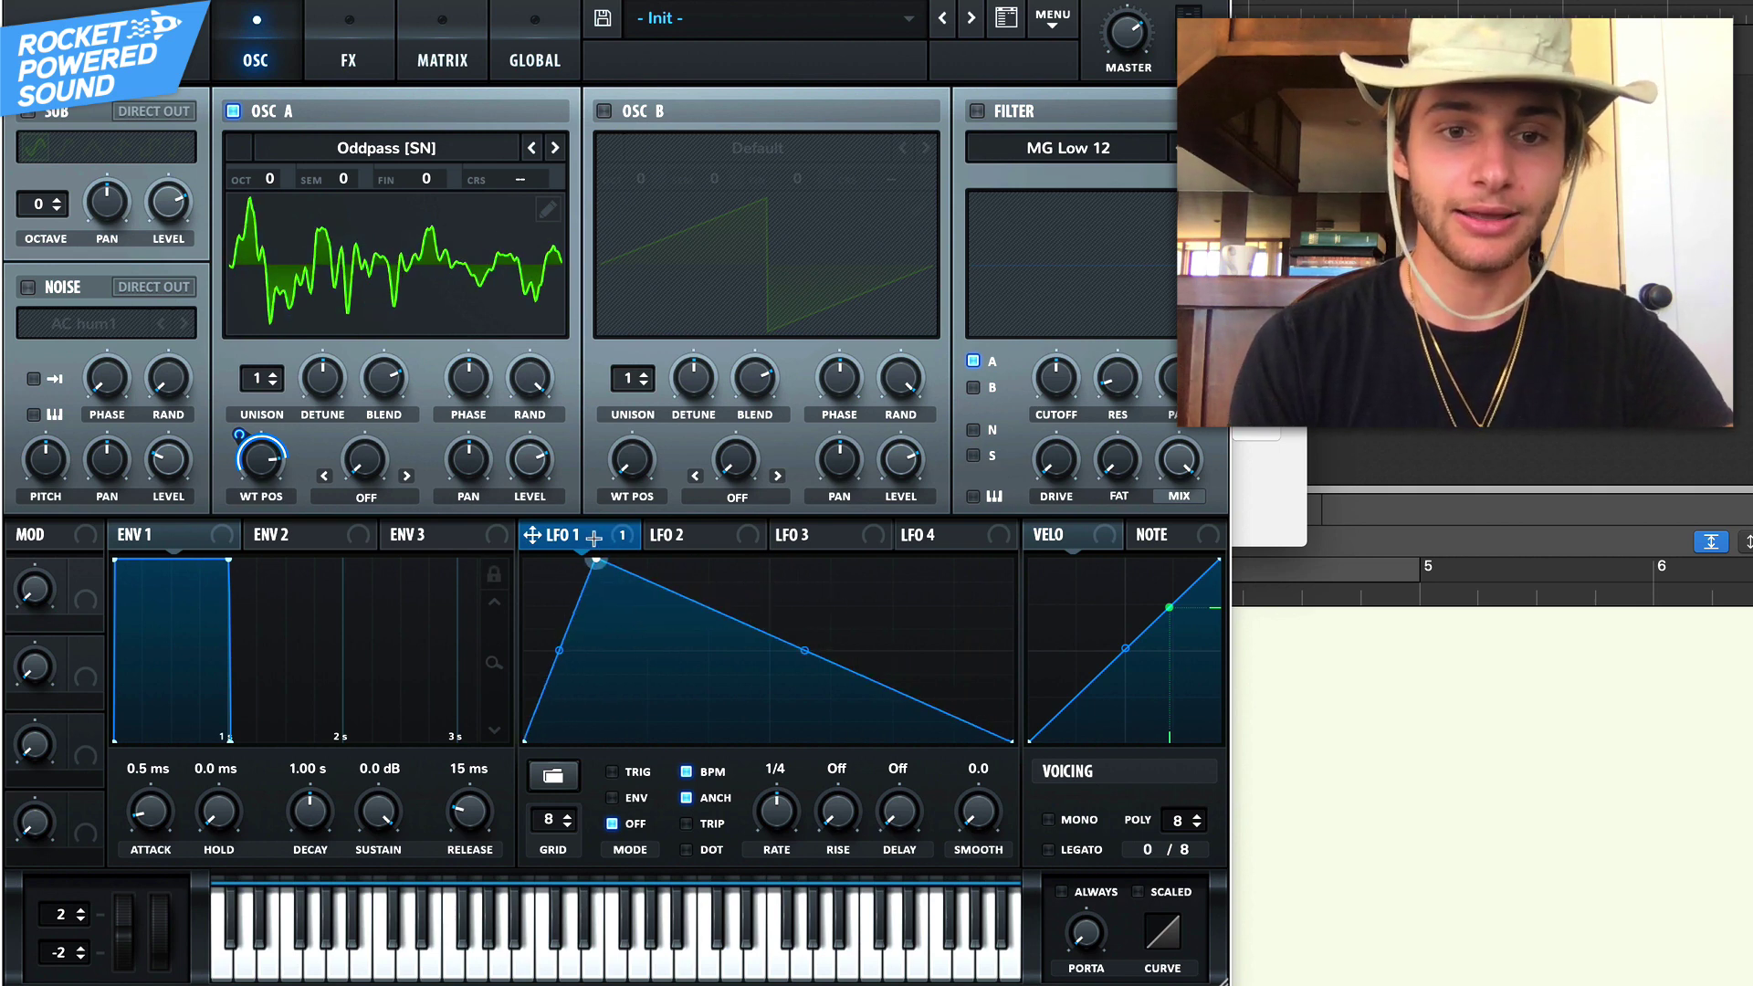
{"action": "left_click_drag", "start_coordinate": [785, 655], "coordinate": [838, 936]}
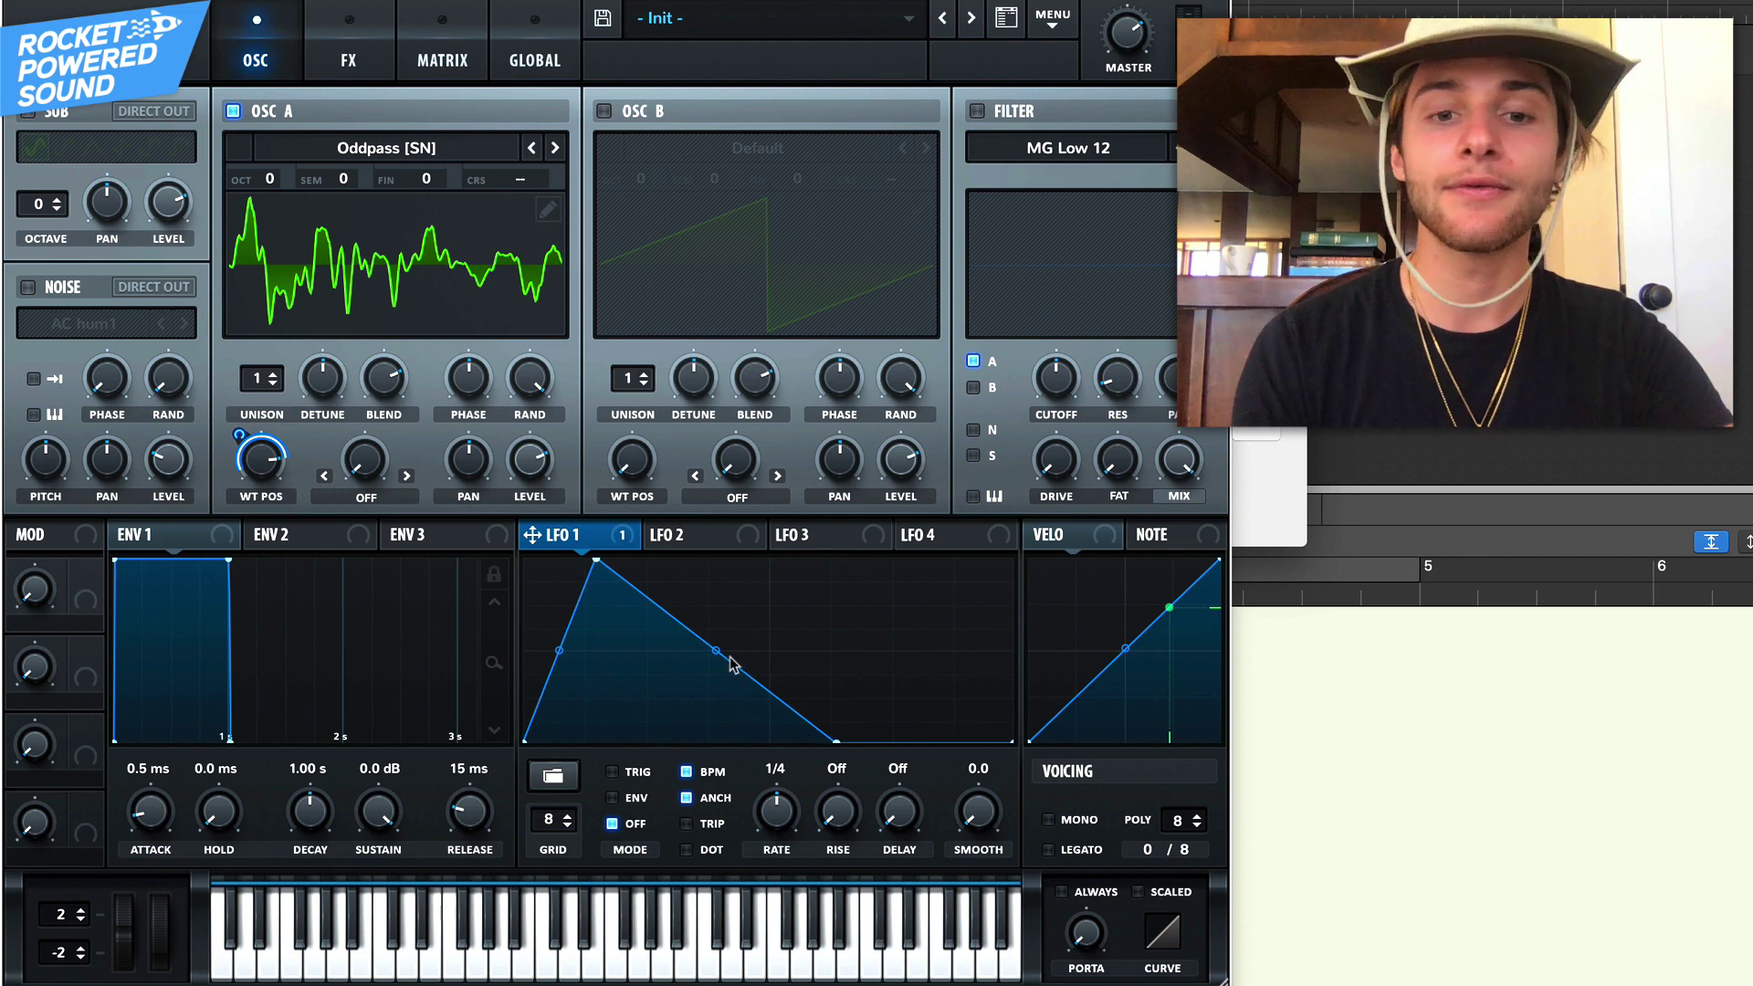
{"action": "left_click_drag", "start_coordinate": [730, 659], "coordinate": [794, 598]}
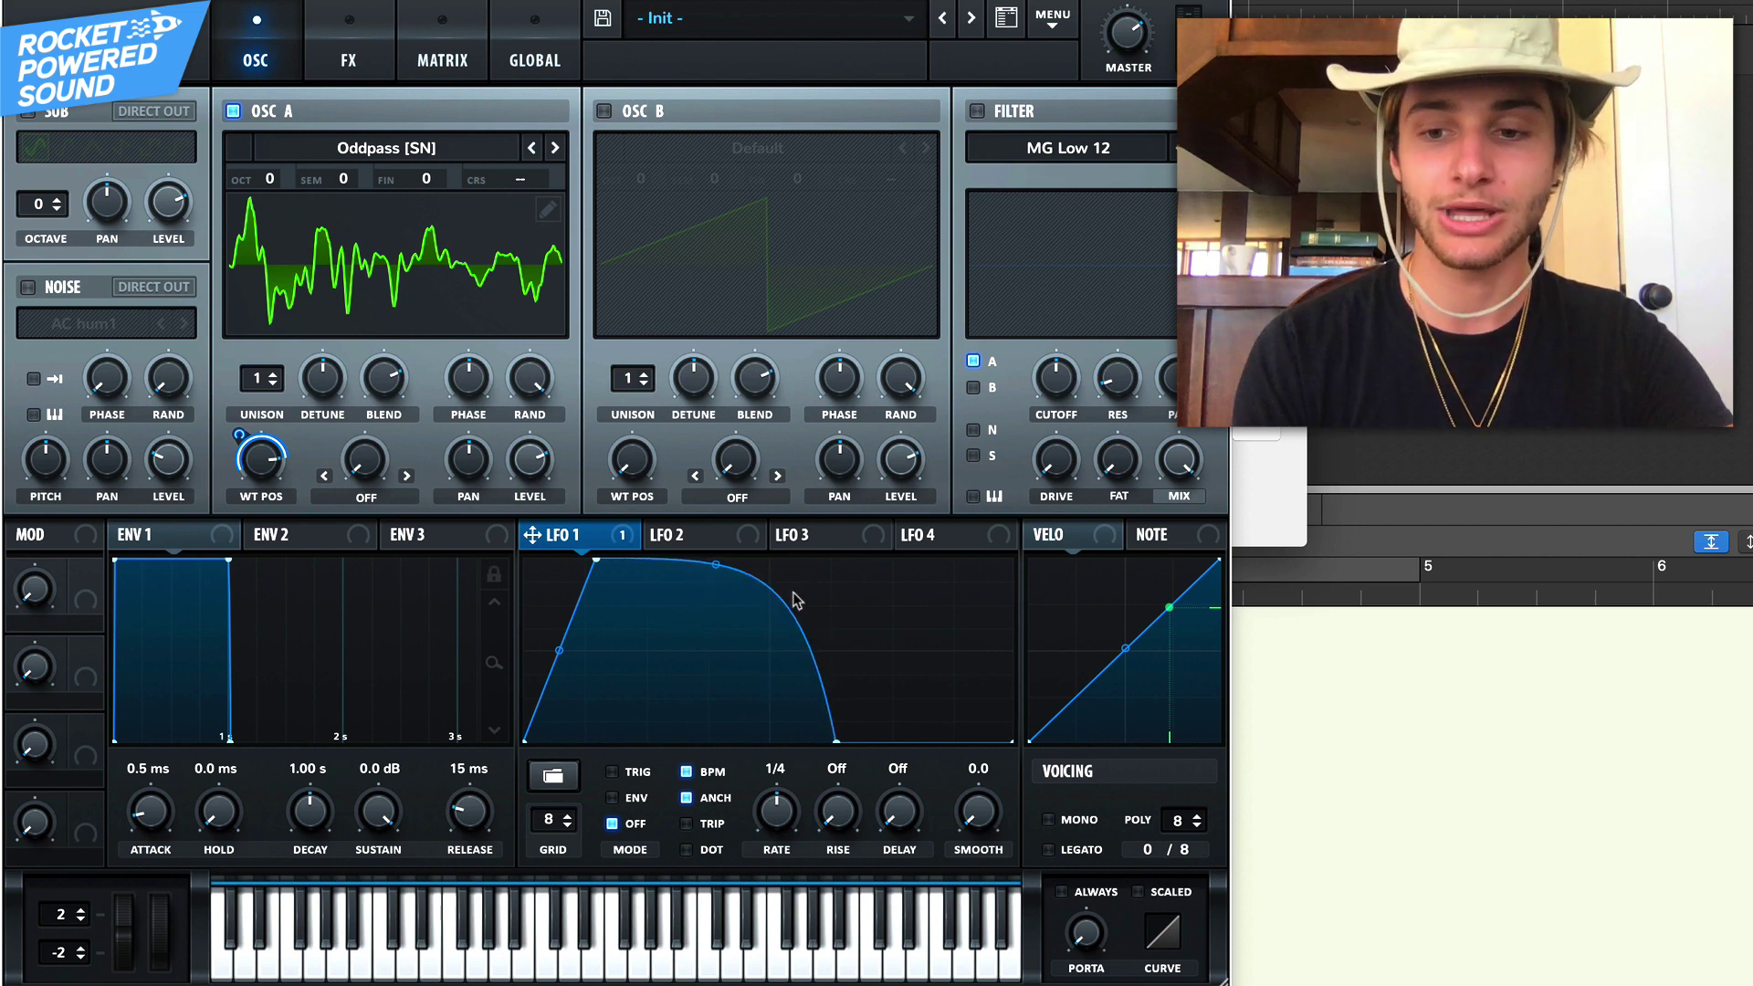
Add a smaller second peak near the end of LFO 1's shape and set the LFO to ENV mode
{"action": "double_click", "coordinate": [970, 681]}
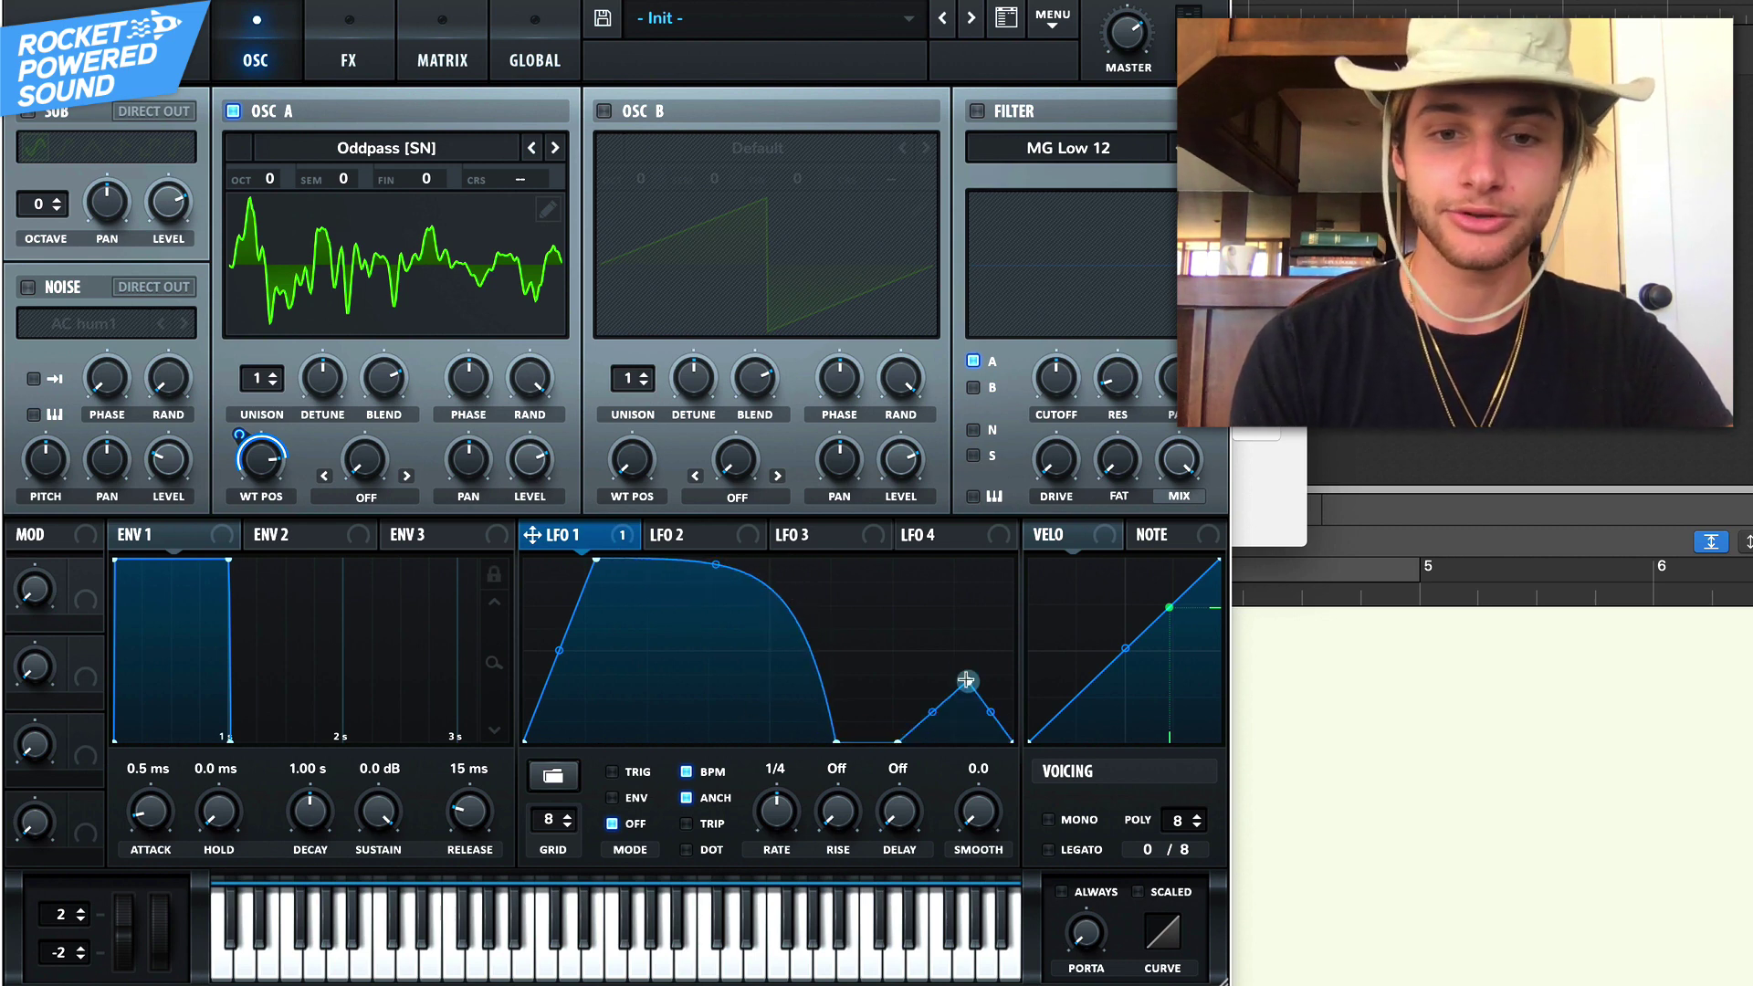
{"action": "left_click_drag", "start_coordinate": [970, 681], "coordinate": [924, 609]}
{"action": "left_click_drag", "start_coordinate": [834, 741], "coordinate": [870, 743]}
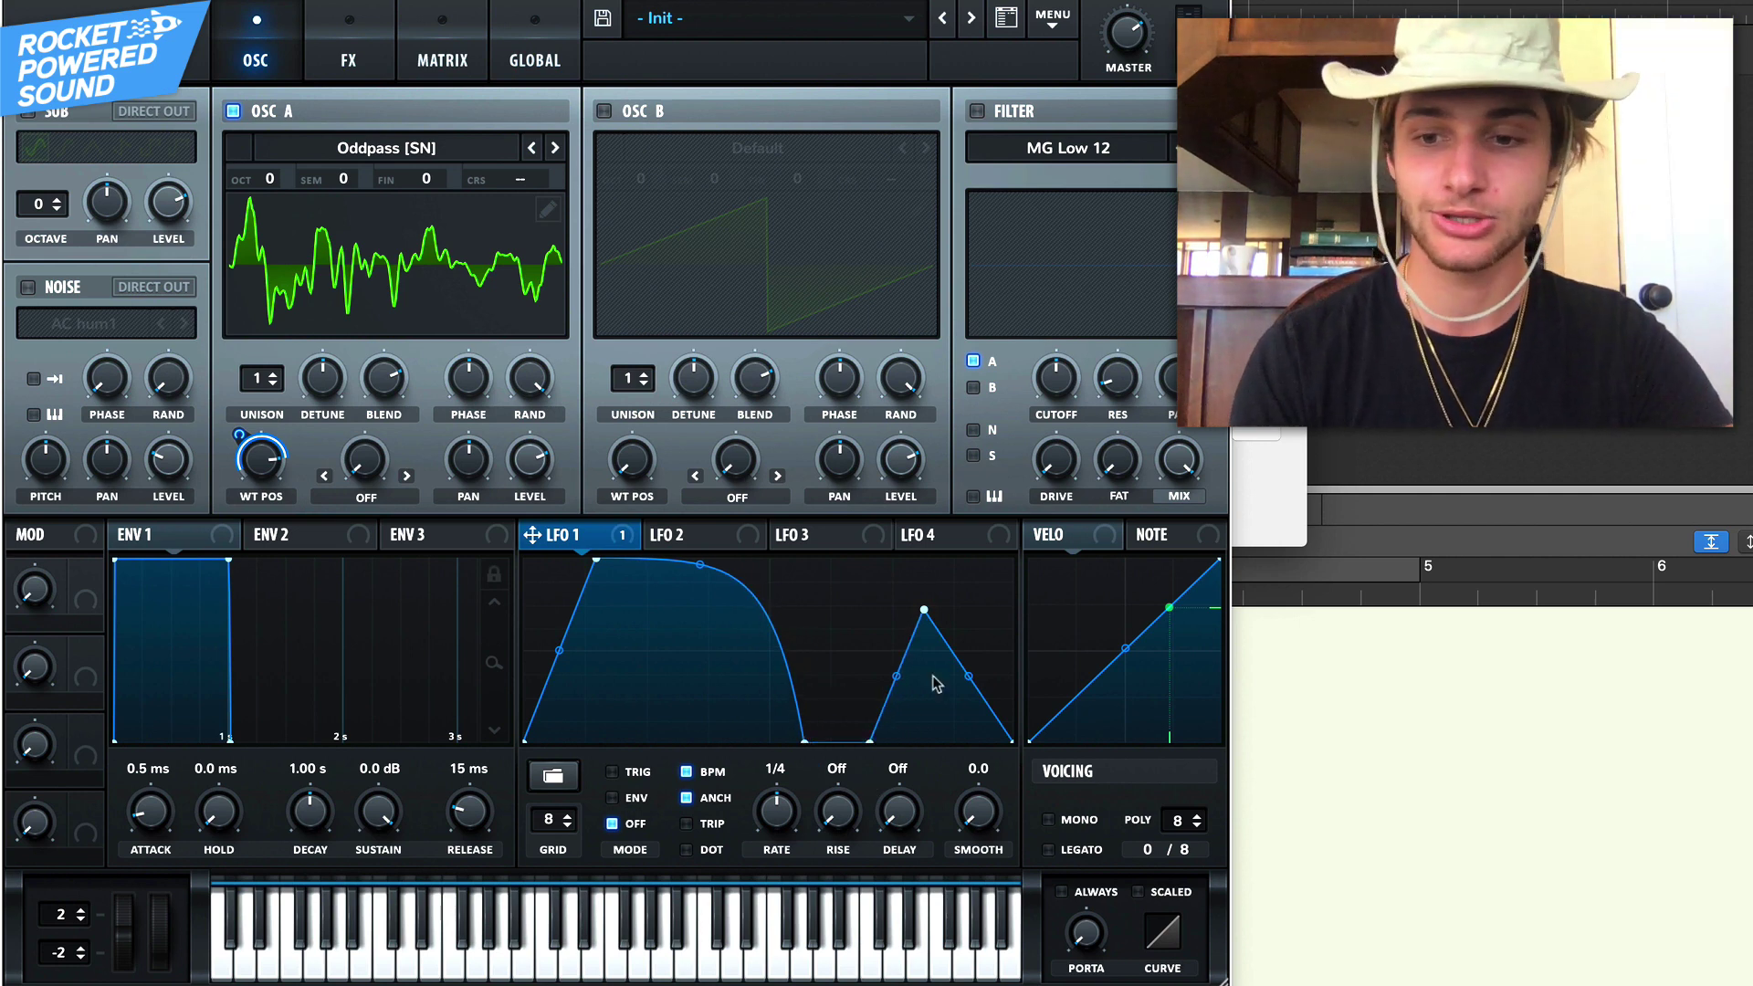
{"action": "left_click", "coordinate": [613, 797]}
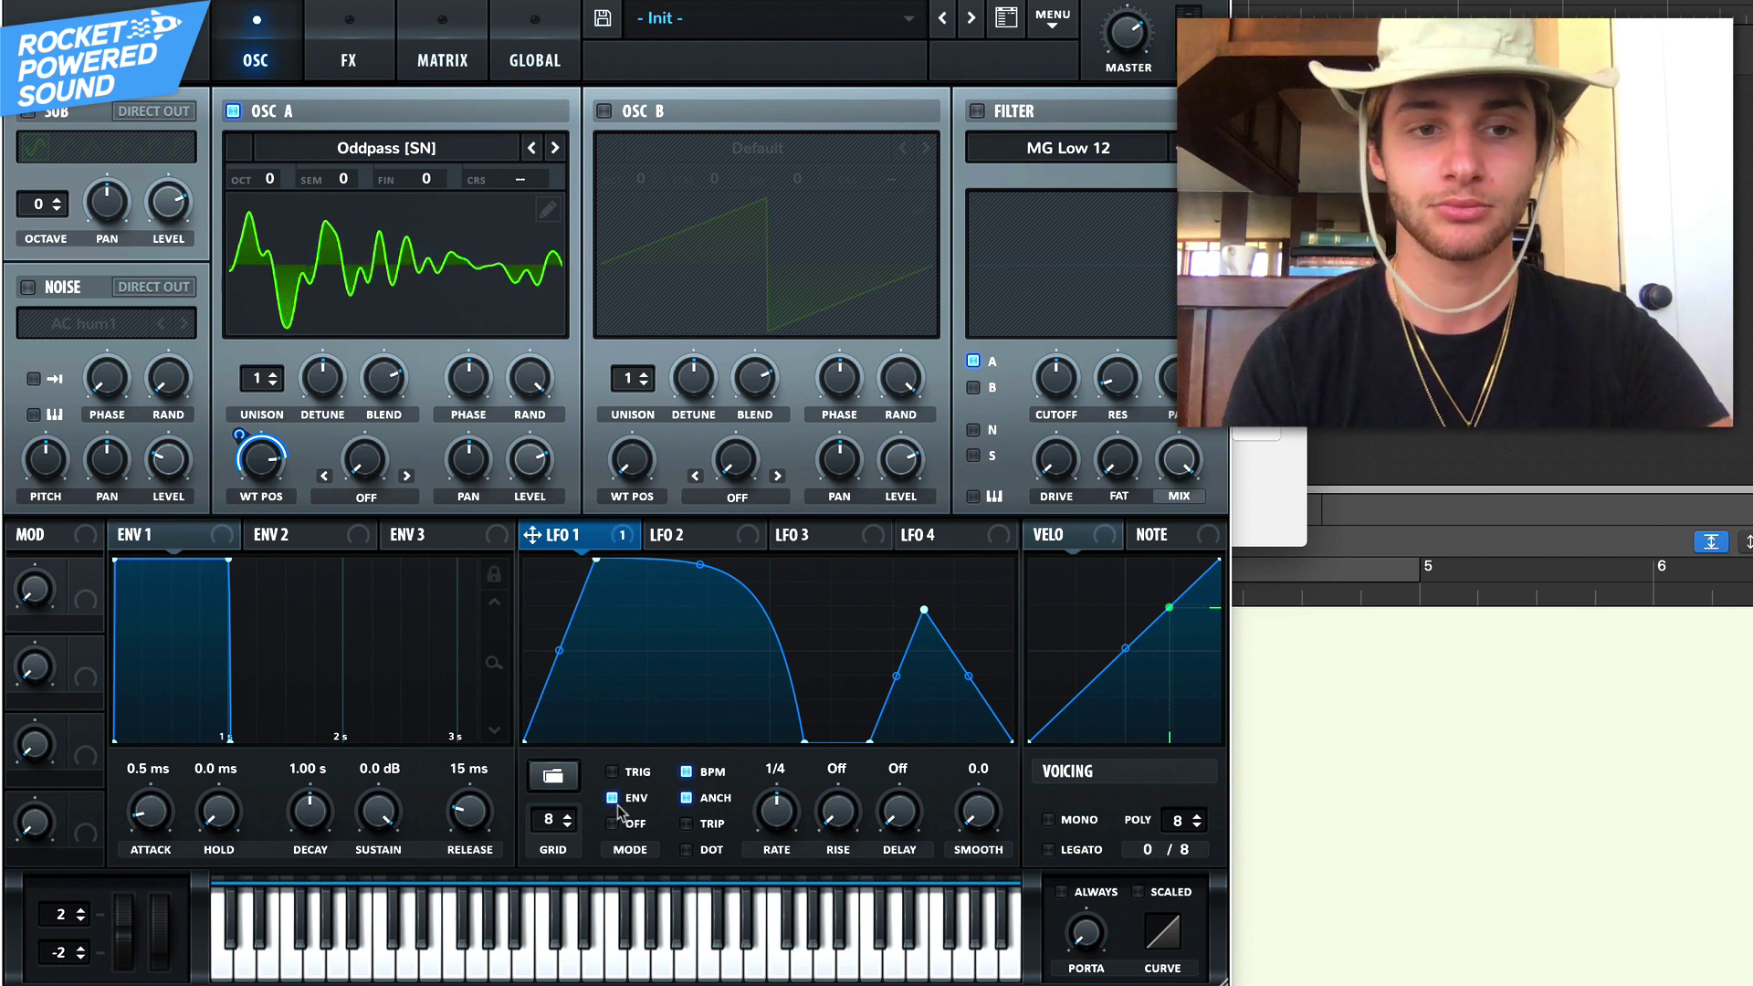
Enable oscillator B and set oscillator A's warp mode to FM (from B)
{"action": "left_click", "coordinate": [396, 500]}
{"action": "left_click", "coordinate": [281, 351]}
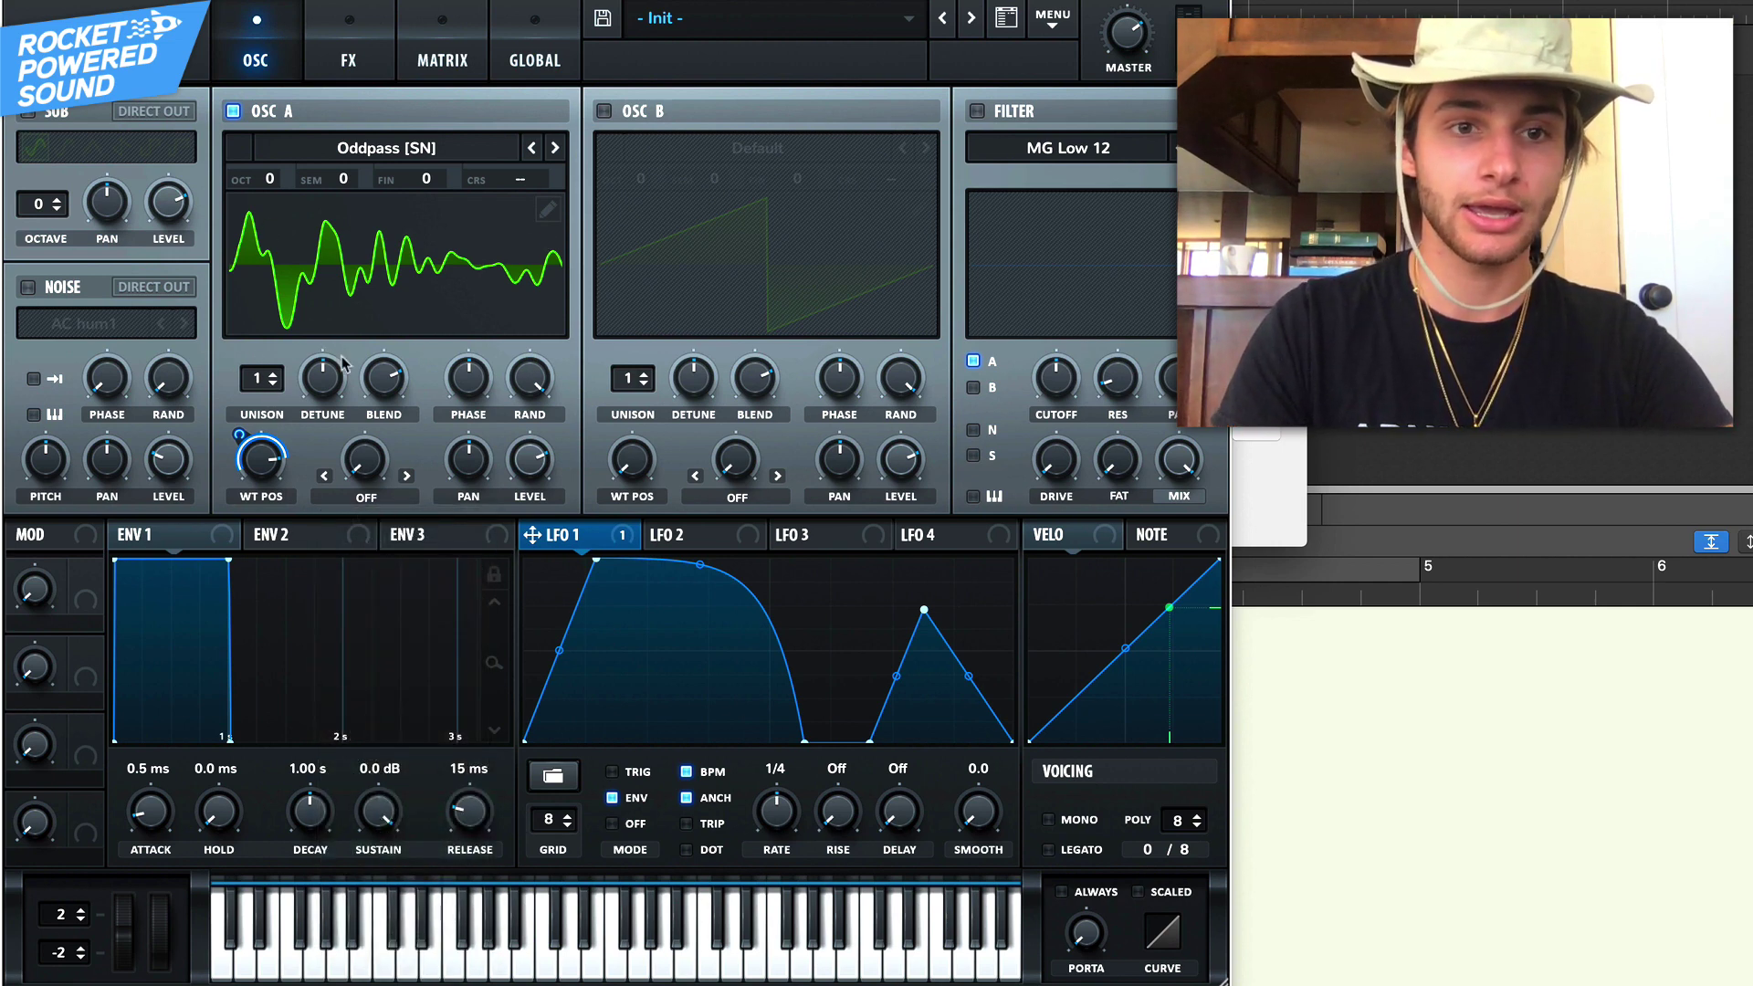
{"action": "left_click", "coordinate": [606, 113]}
{"action": "left_click", "coordinate": [366, 496]}
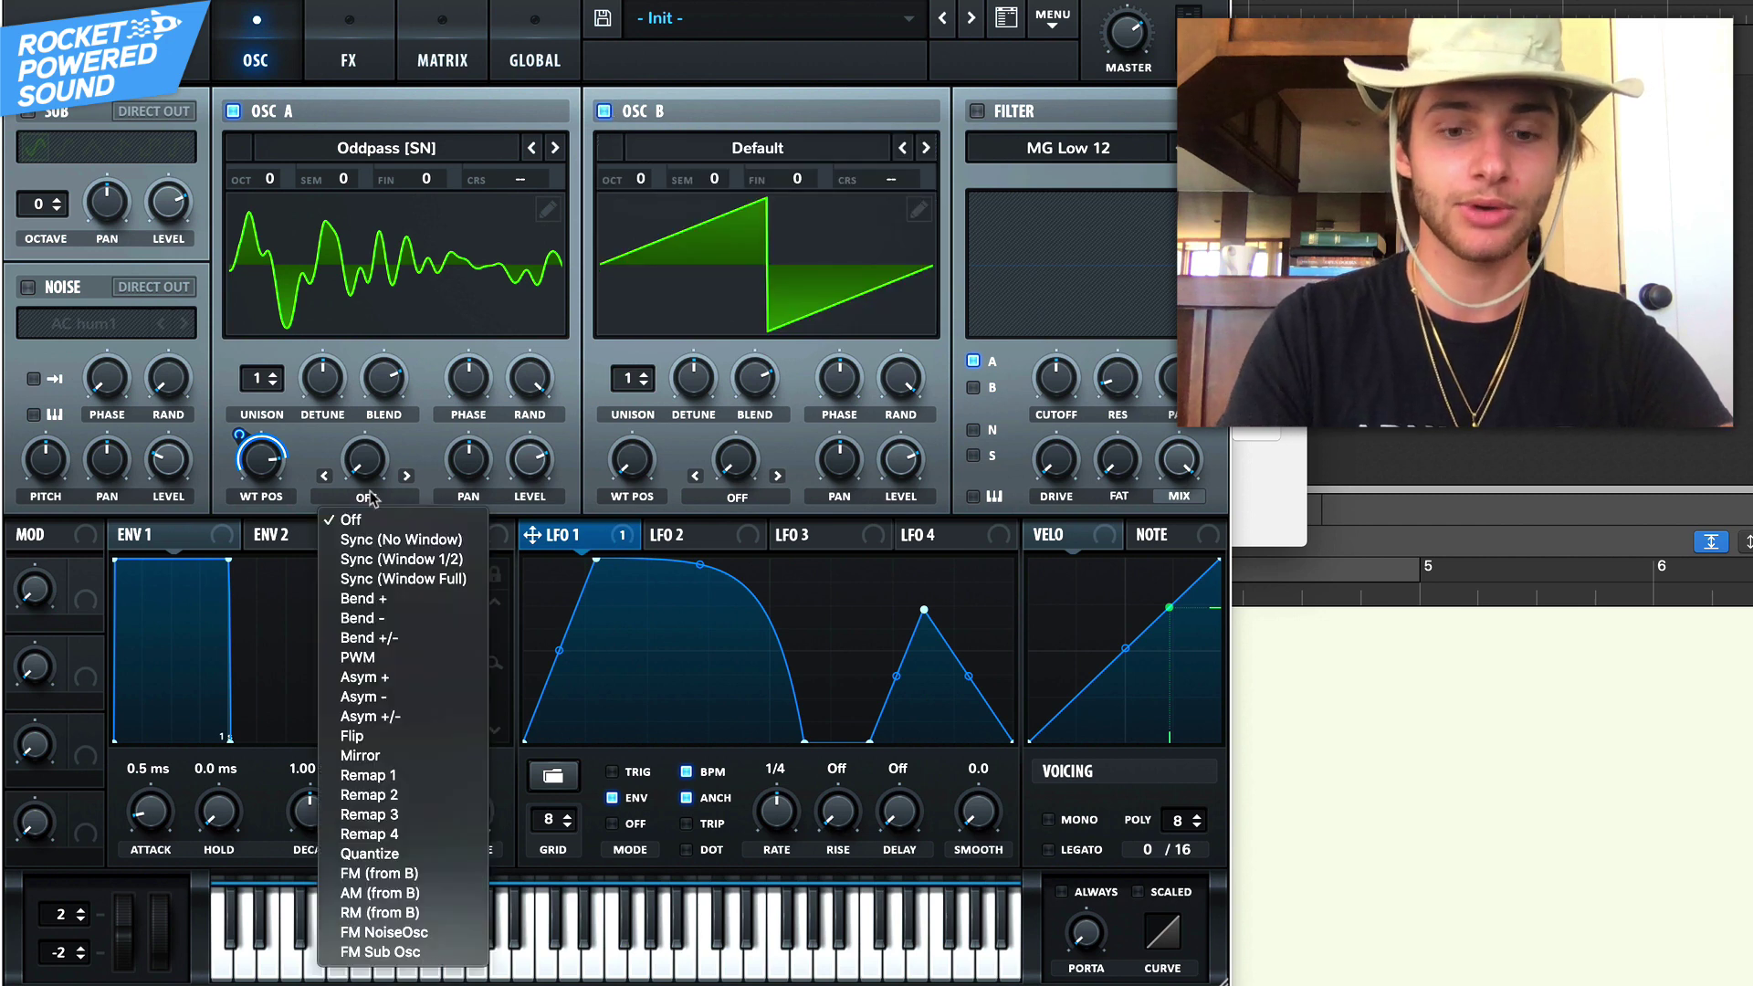
{"action": "left_click", "coordinate": [369, 497]}
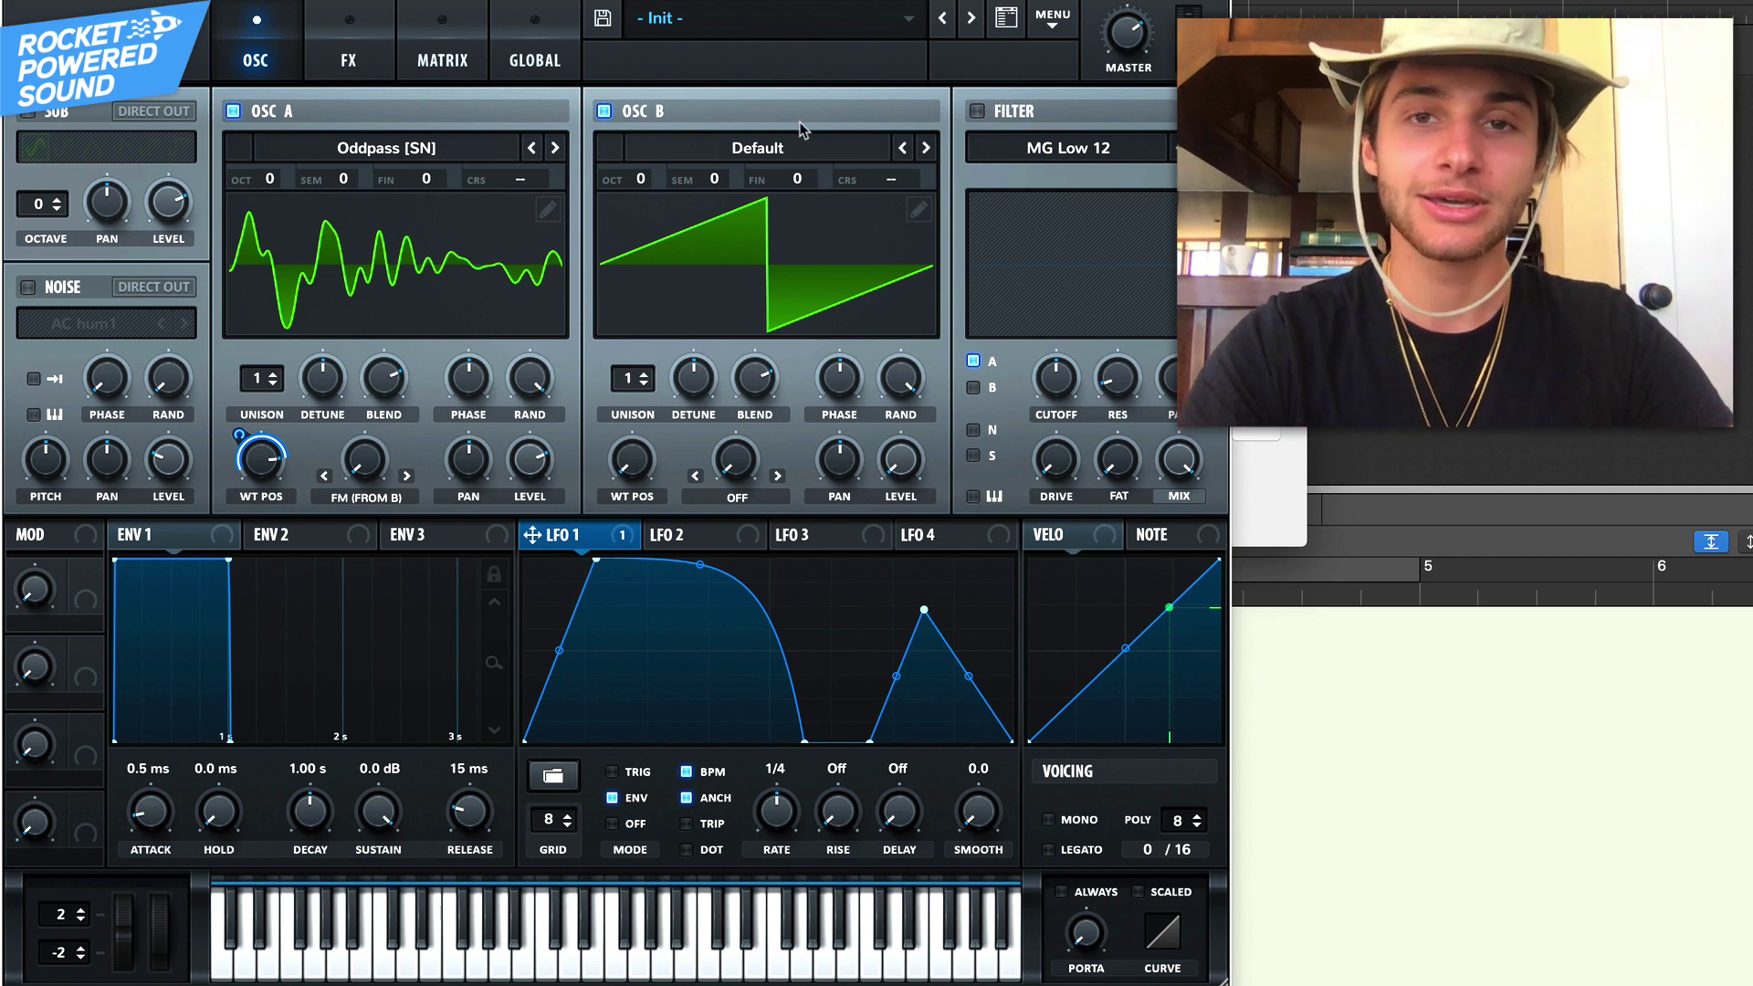
Set up oscillator B with the Analog wavetable Basic Shapes at a slightly raised wavetable position and octave +1
{"action": "left_click", "coordinate": [805, 152]}
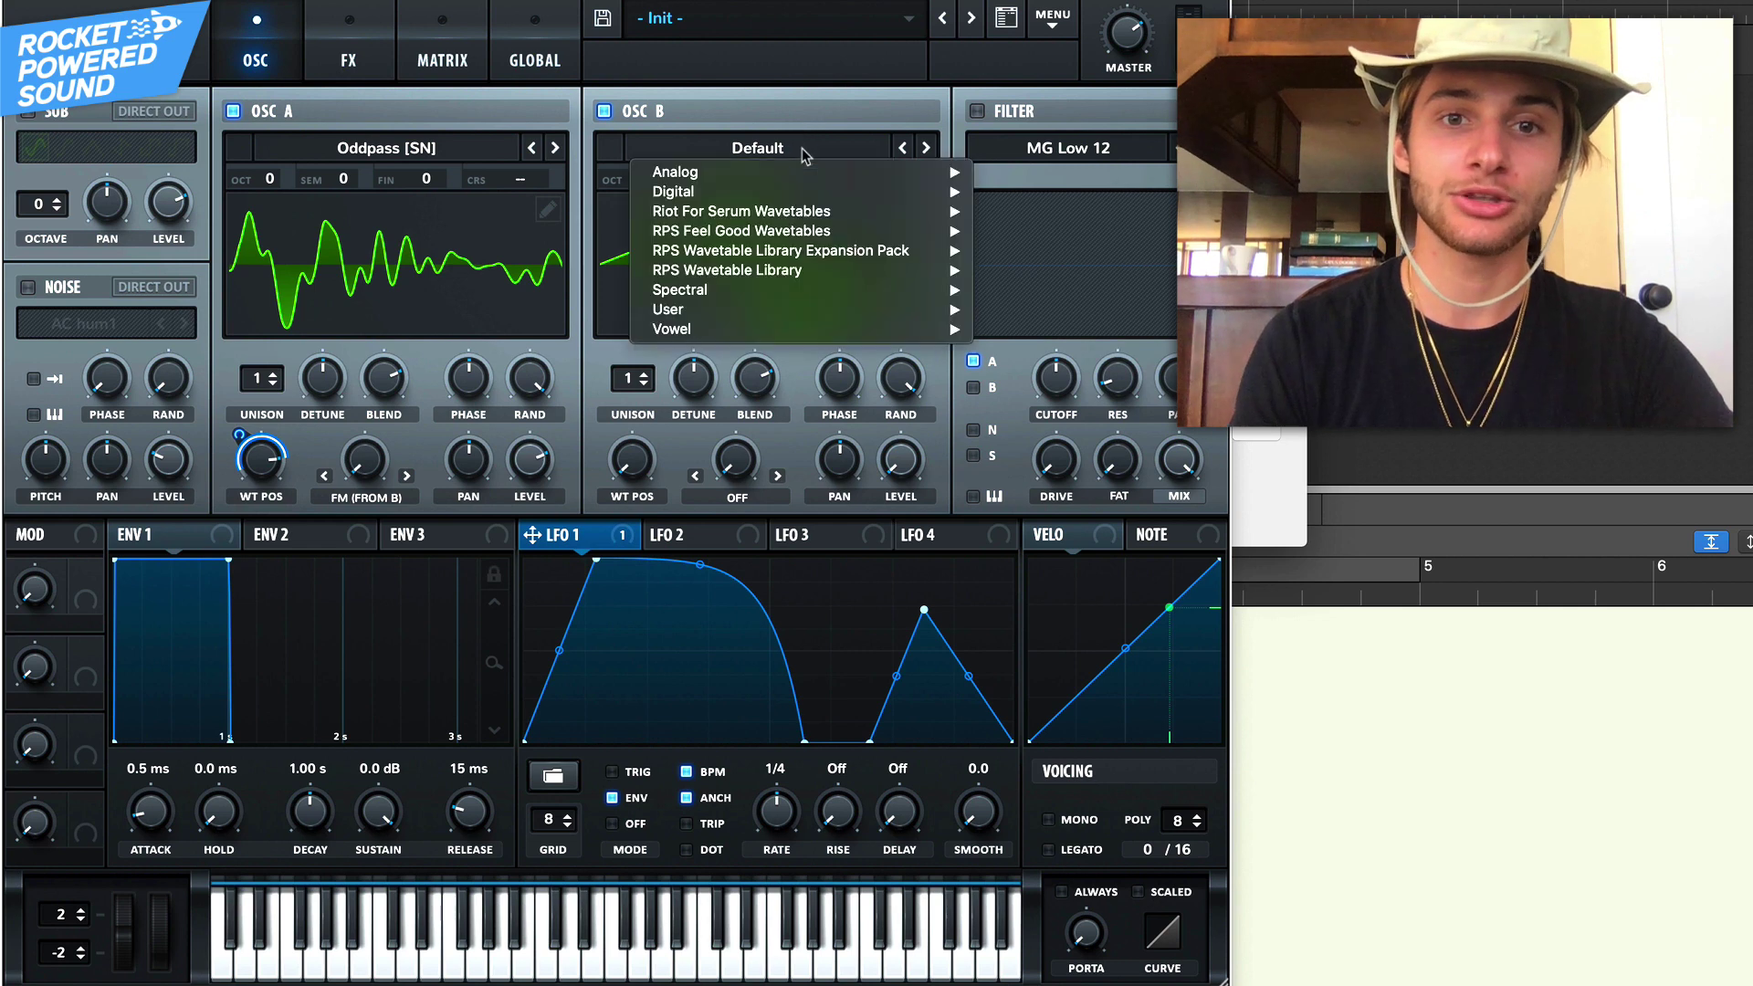
{"action": "mouse_move", "coordinate": [693, 171]}
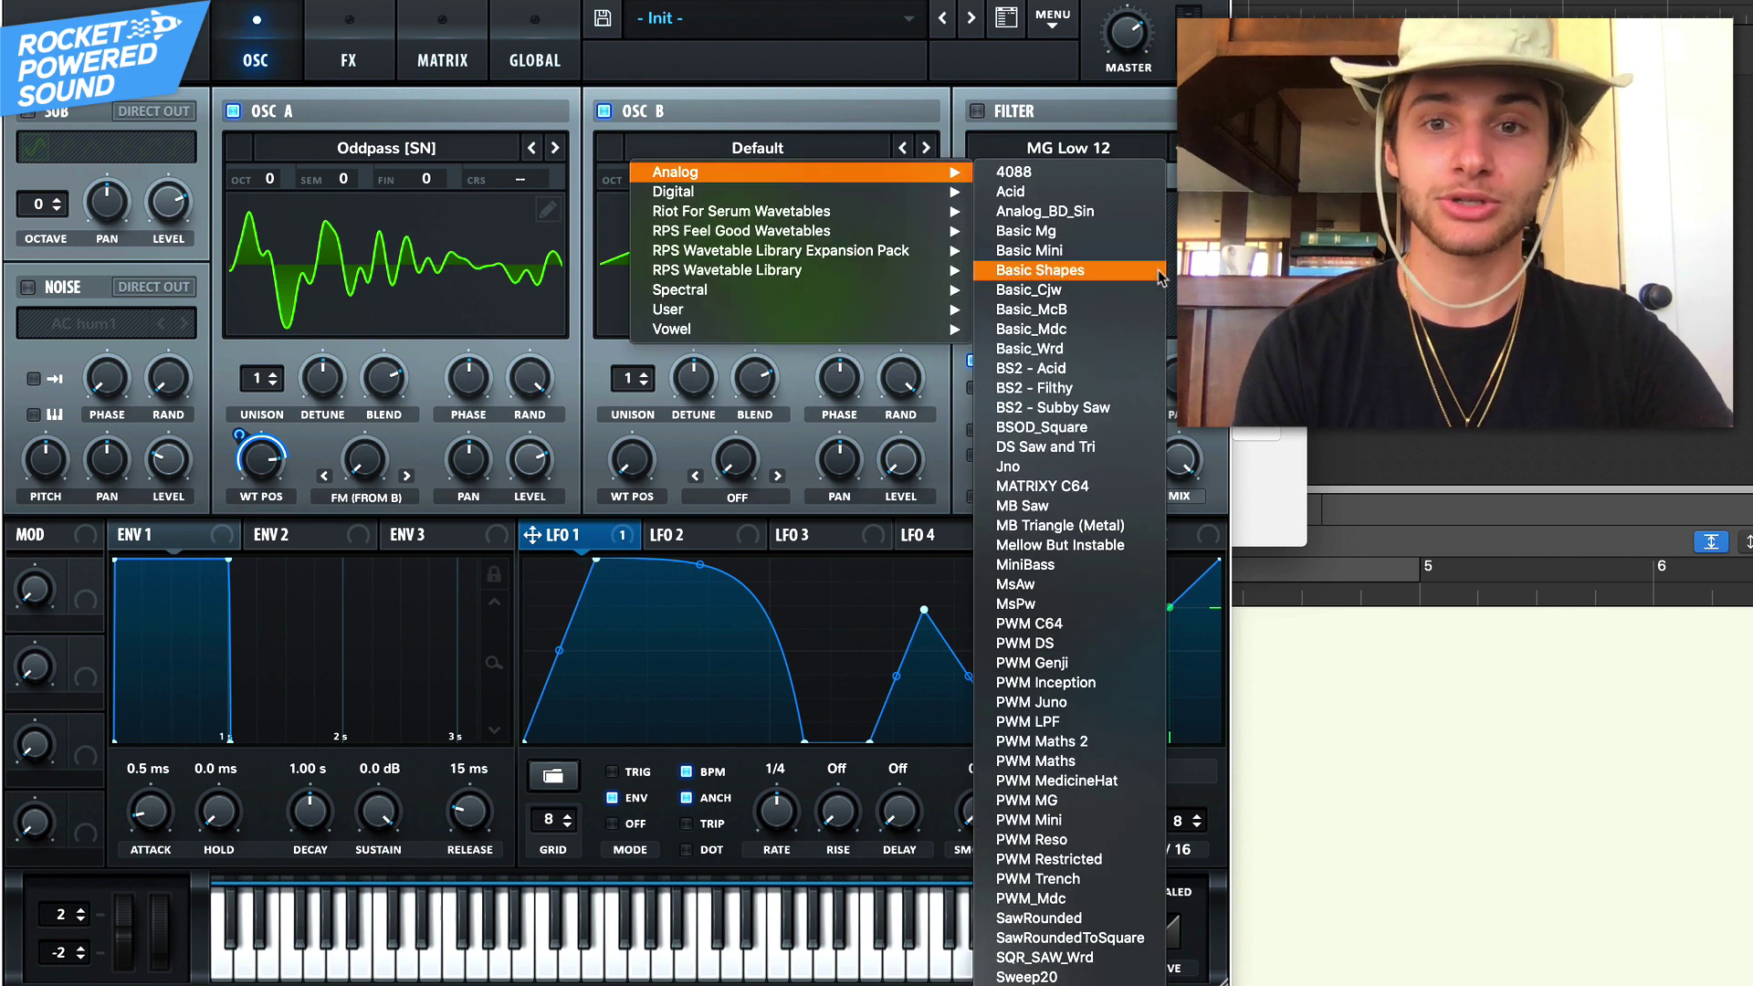
{"action": "left_click", "coordinate": [1068, 273]}
{"action": "left_click_drag", "start_coordinate": [647, 457], "coordinate": [646, 441]}
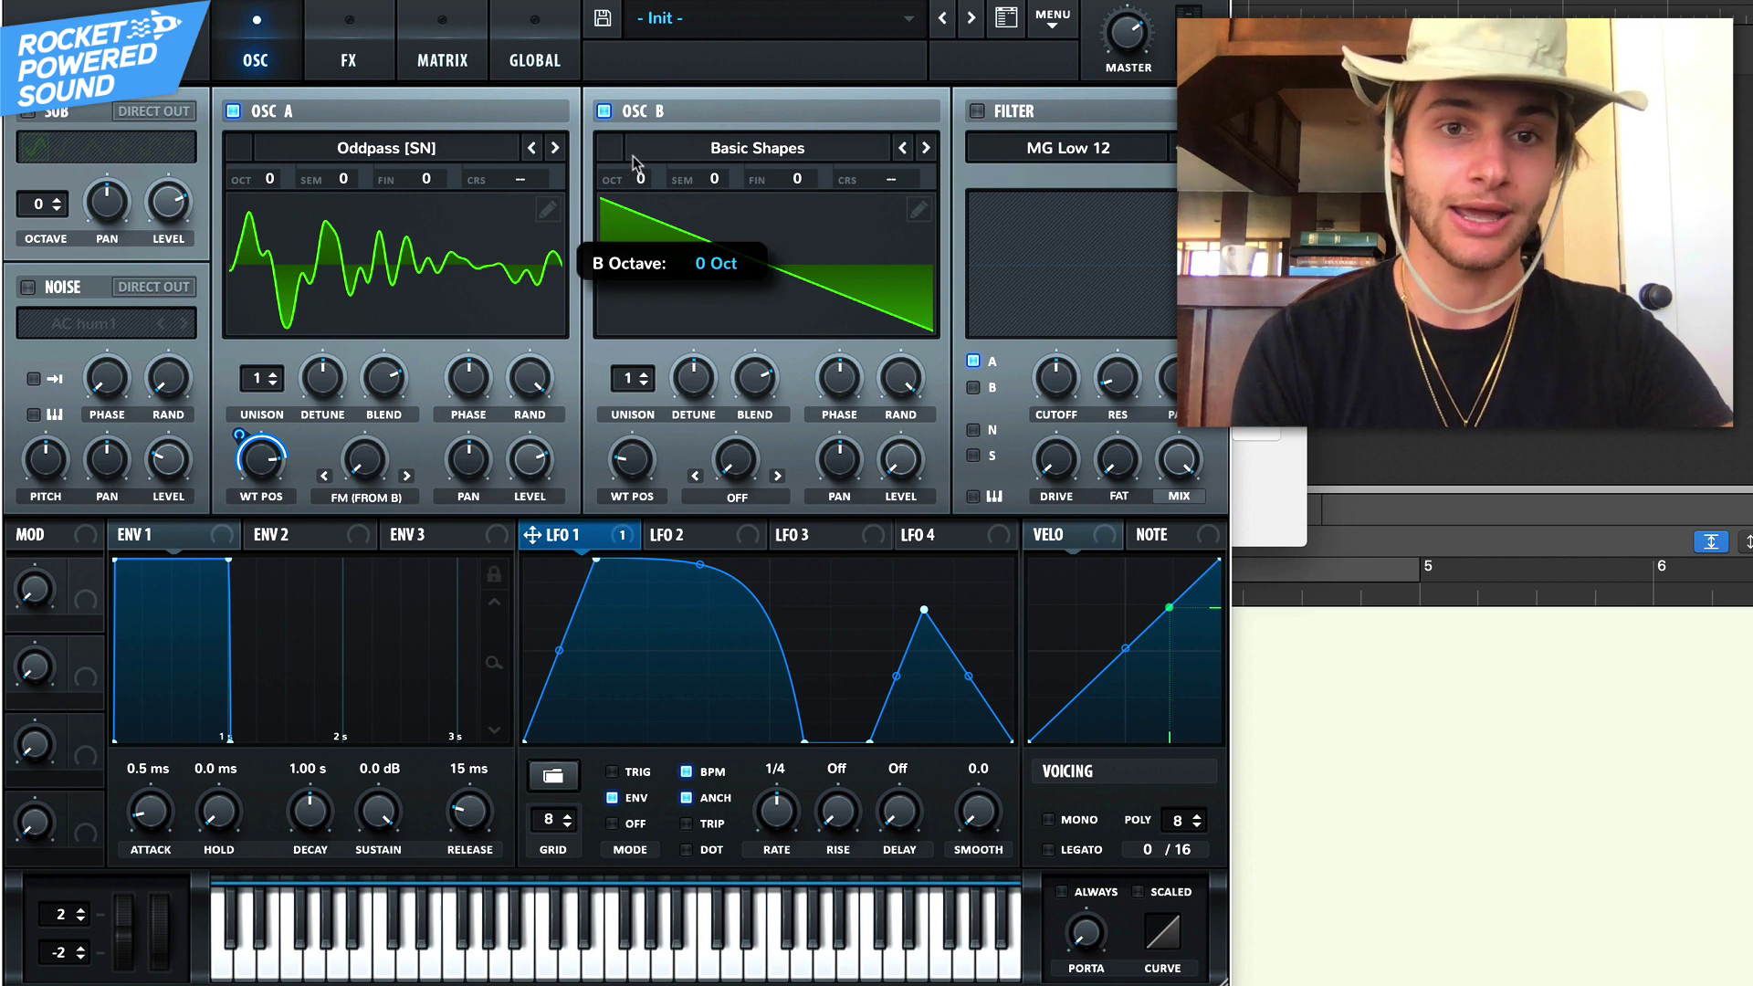
{"action": "left_click_drag", "start_coordinate": [636, 164], "coordinate": [641, 137]}
Raise oscillator A's FM amount to about halfway and modulate it with LFO 1
{"action": "left_click_drag", "start_coordinate": [373, 467], "coordinate": [369, 380]}
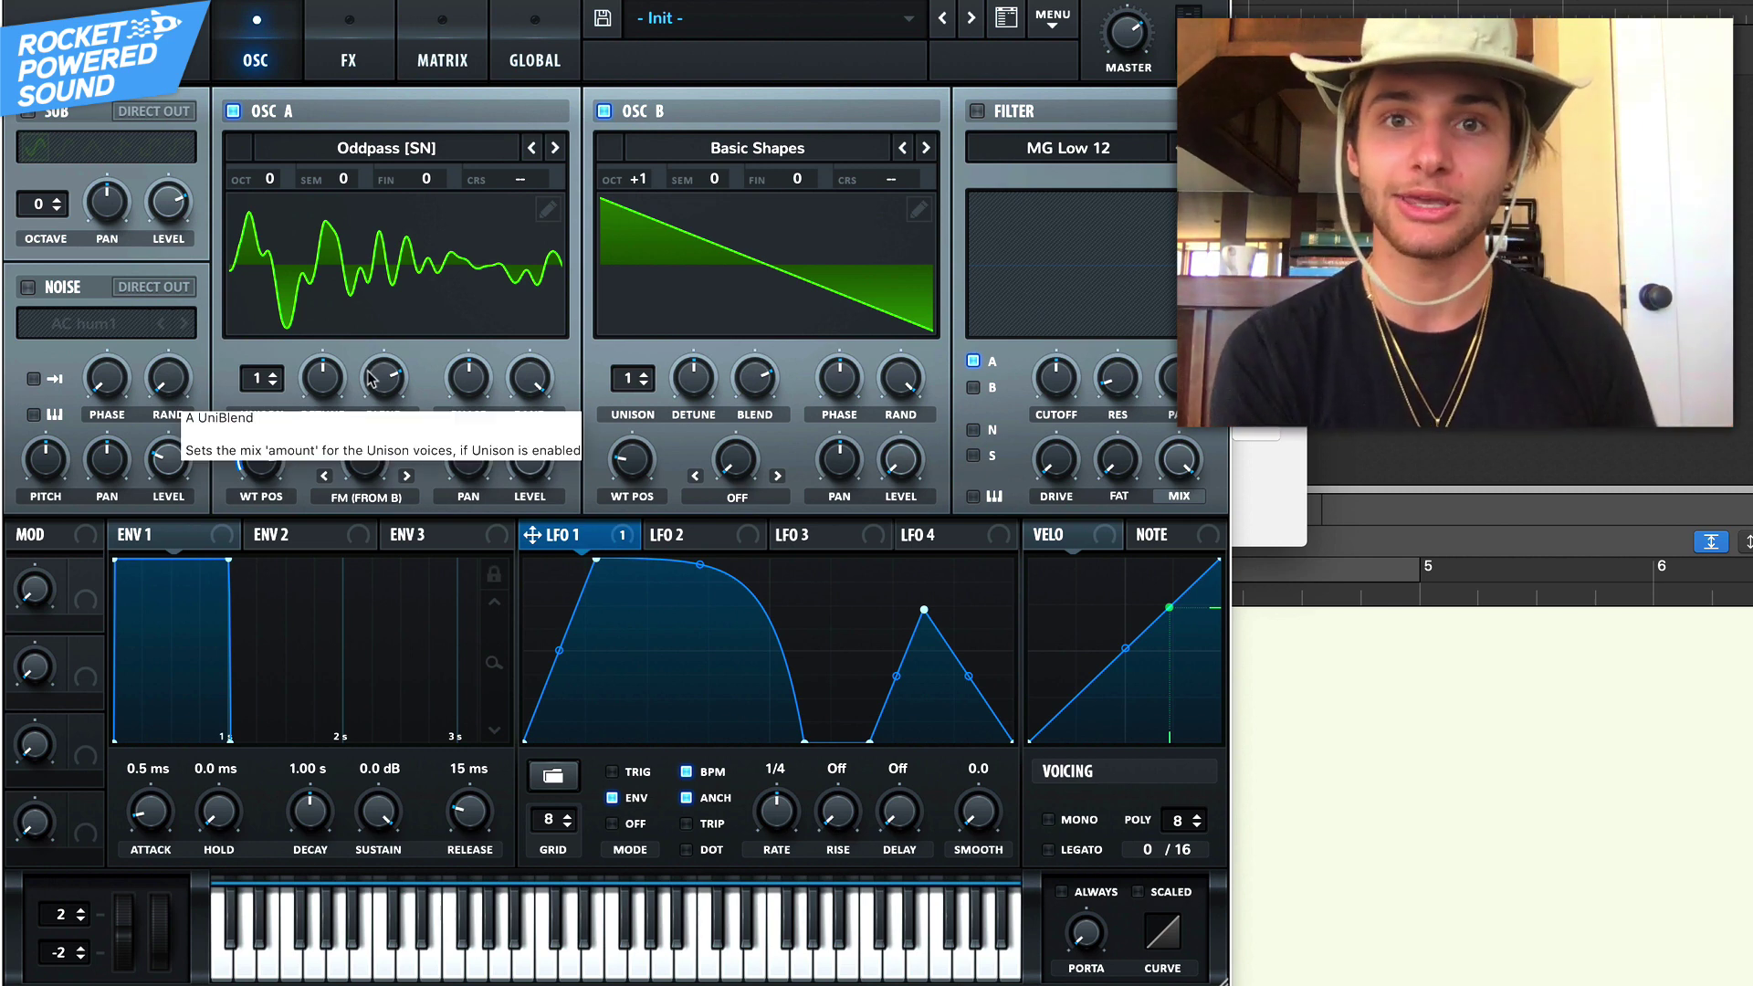
{"action": "left_click_drag", "start_coordinate": [376, 467], "coordinate": [386, 447]}
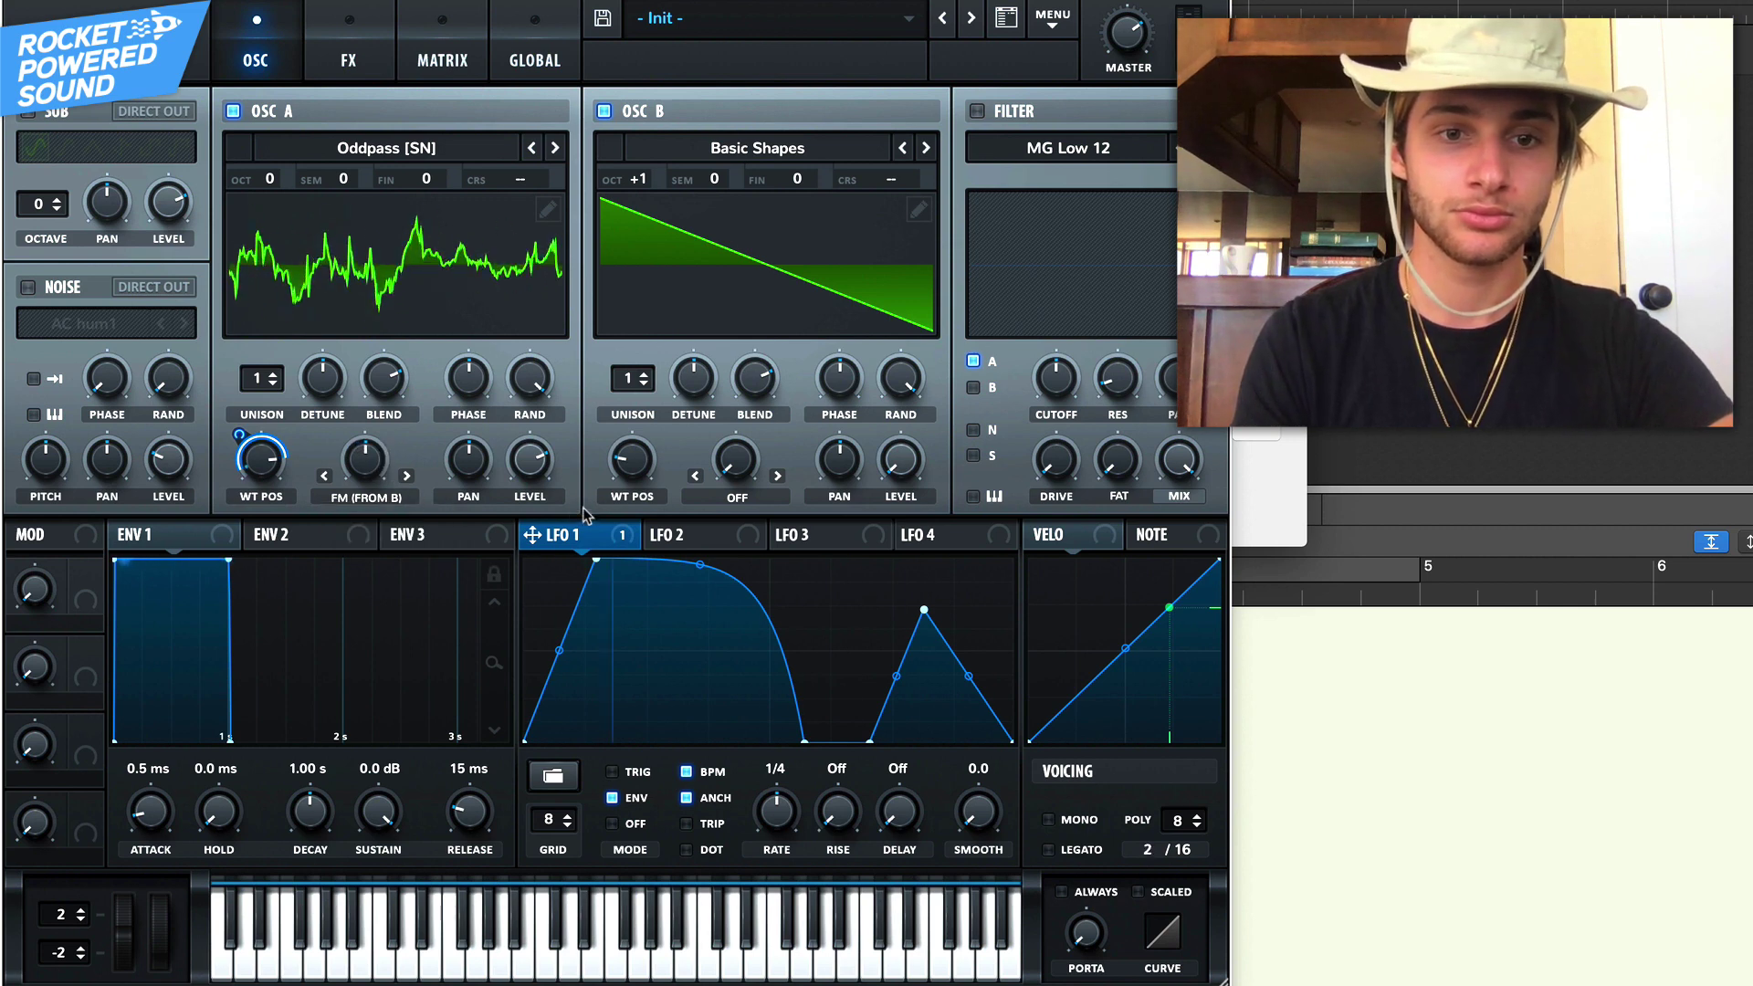
{"action": "left_click_drag", "start_coordinate": [532, 535], "coordinate": [351, 491]}
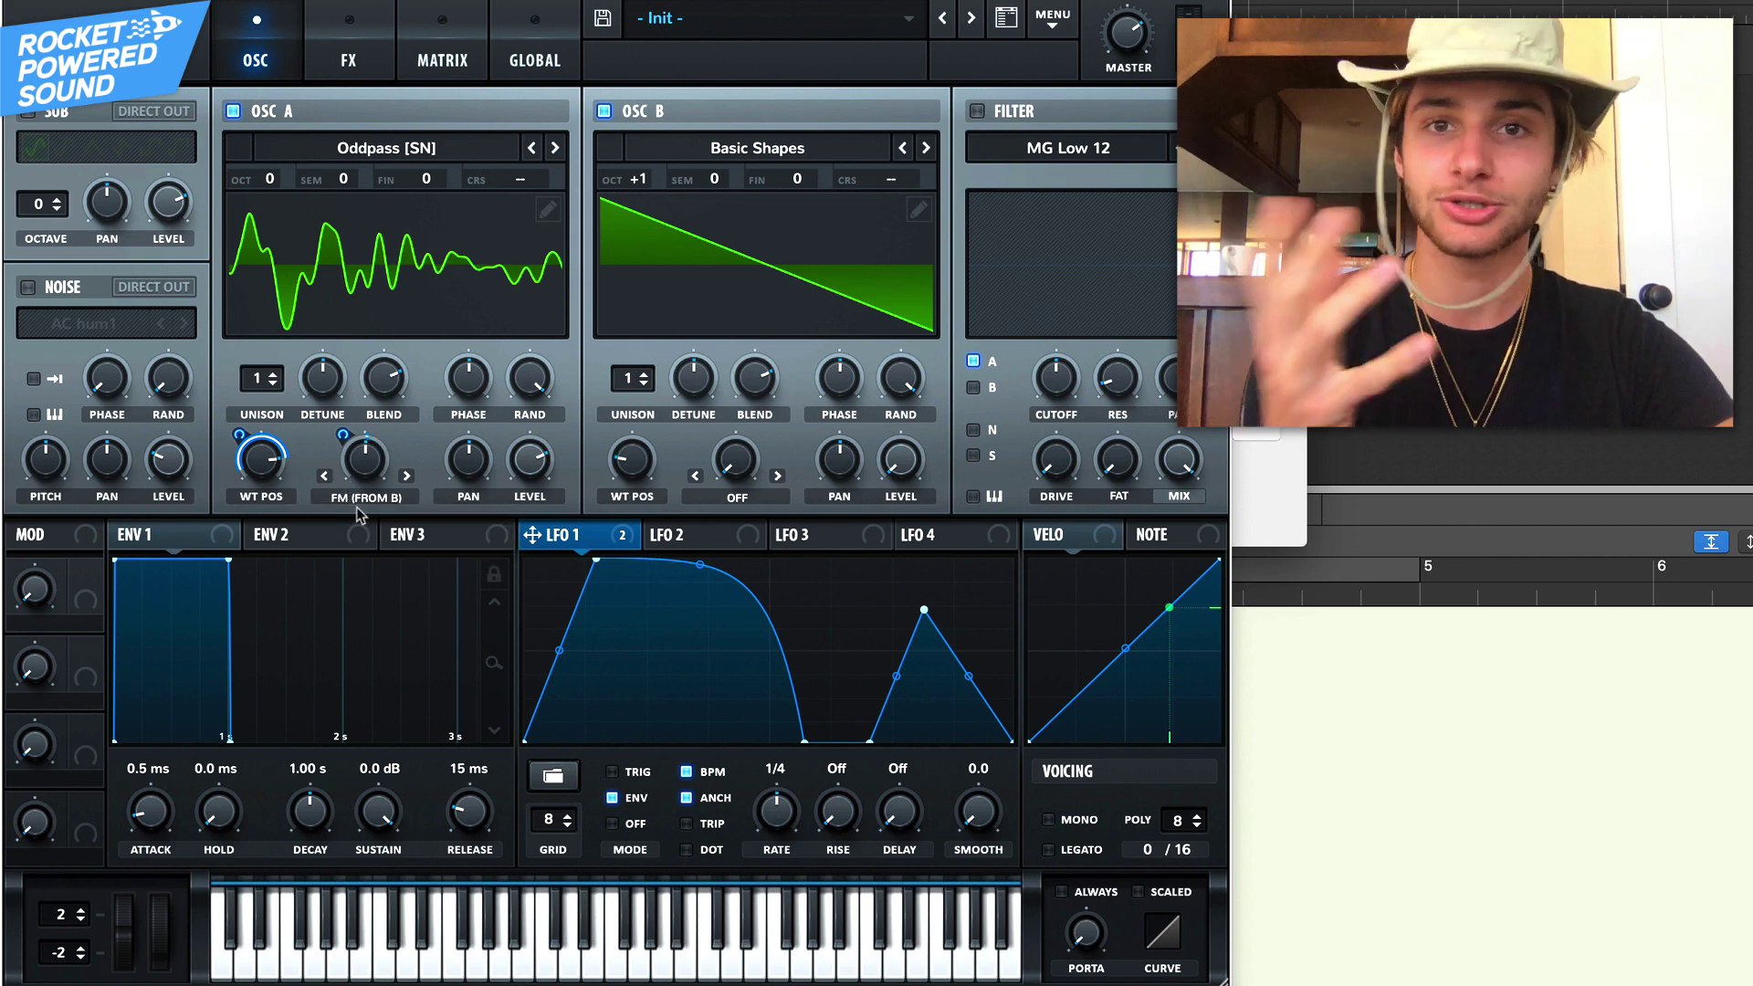
{"action": "key", "text": "space"}
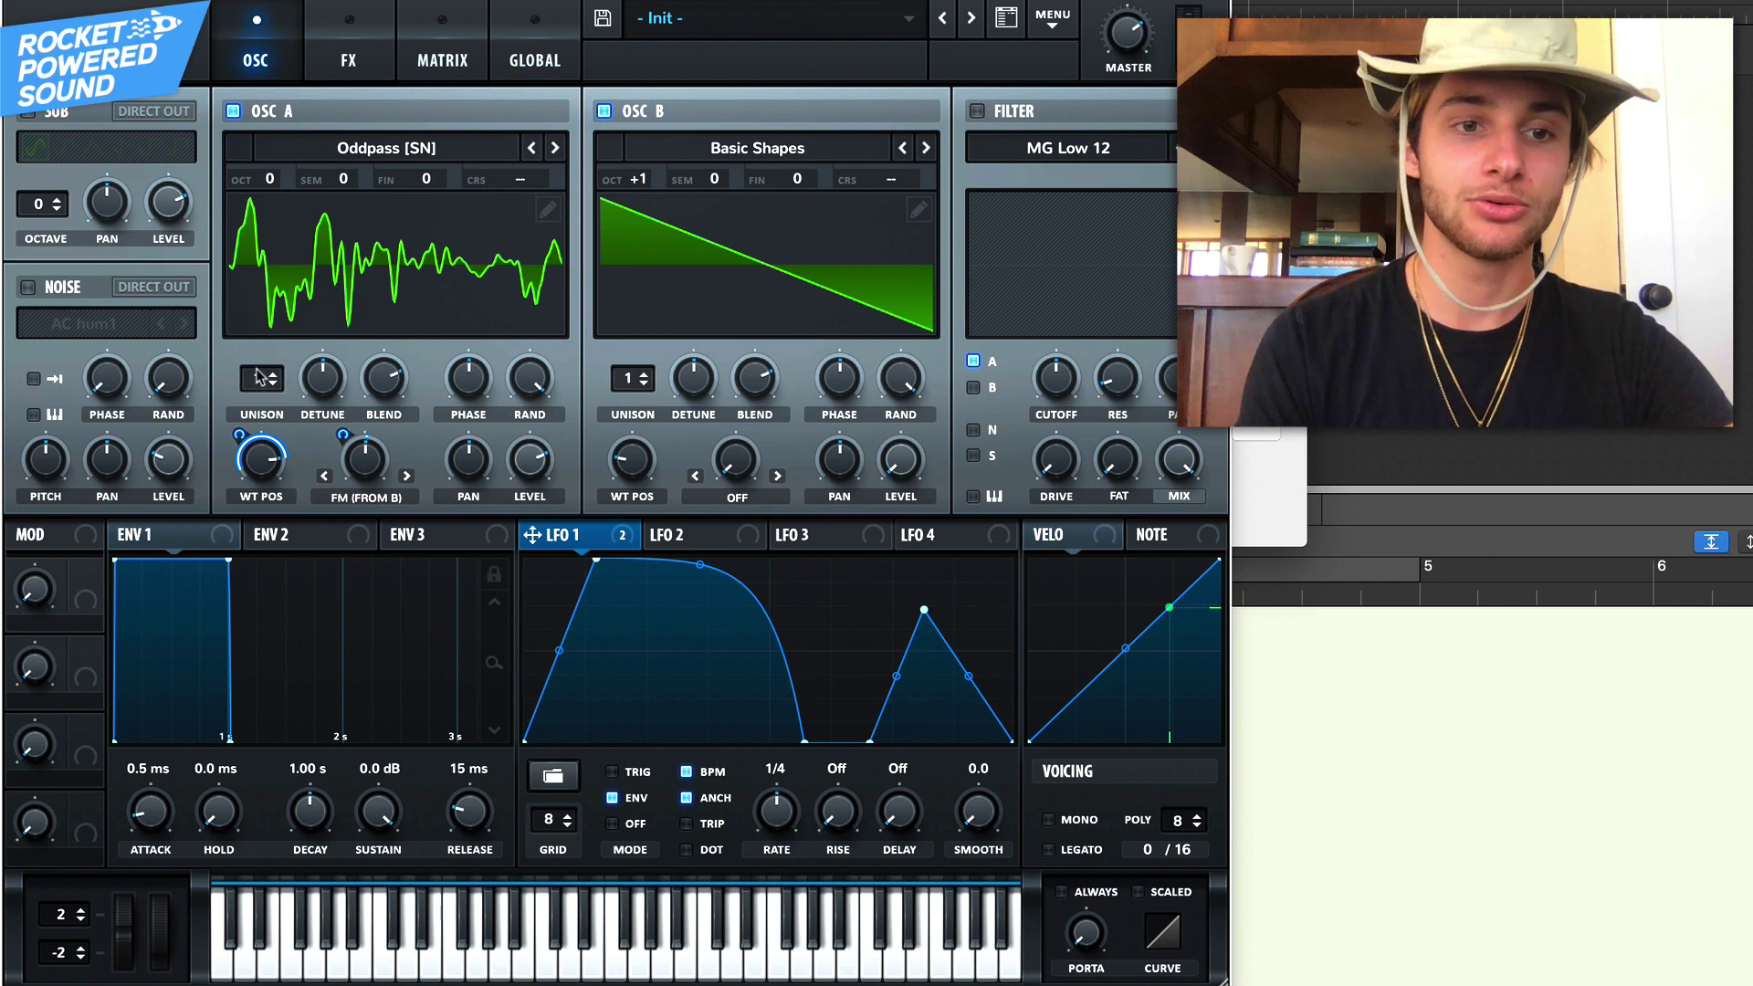
Set oscillator A to 16 unison voices, lowering its random phase and raising its detune
{"action": "left_click_drag", "start_coordinate": [260, 377], "coordinate": [334, 75]}
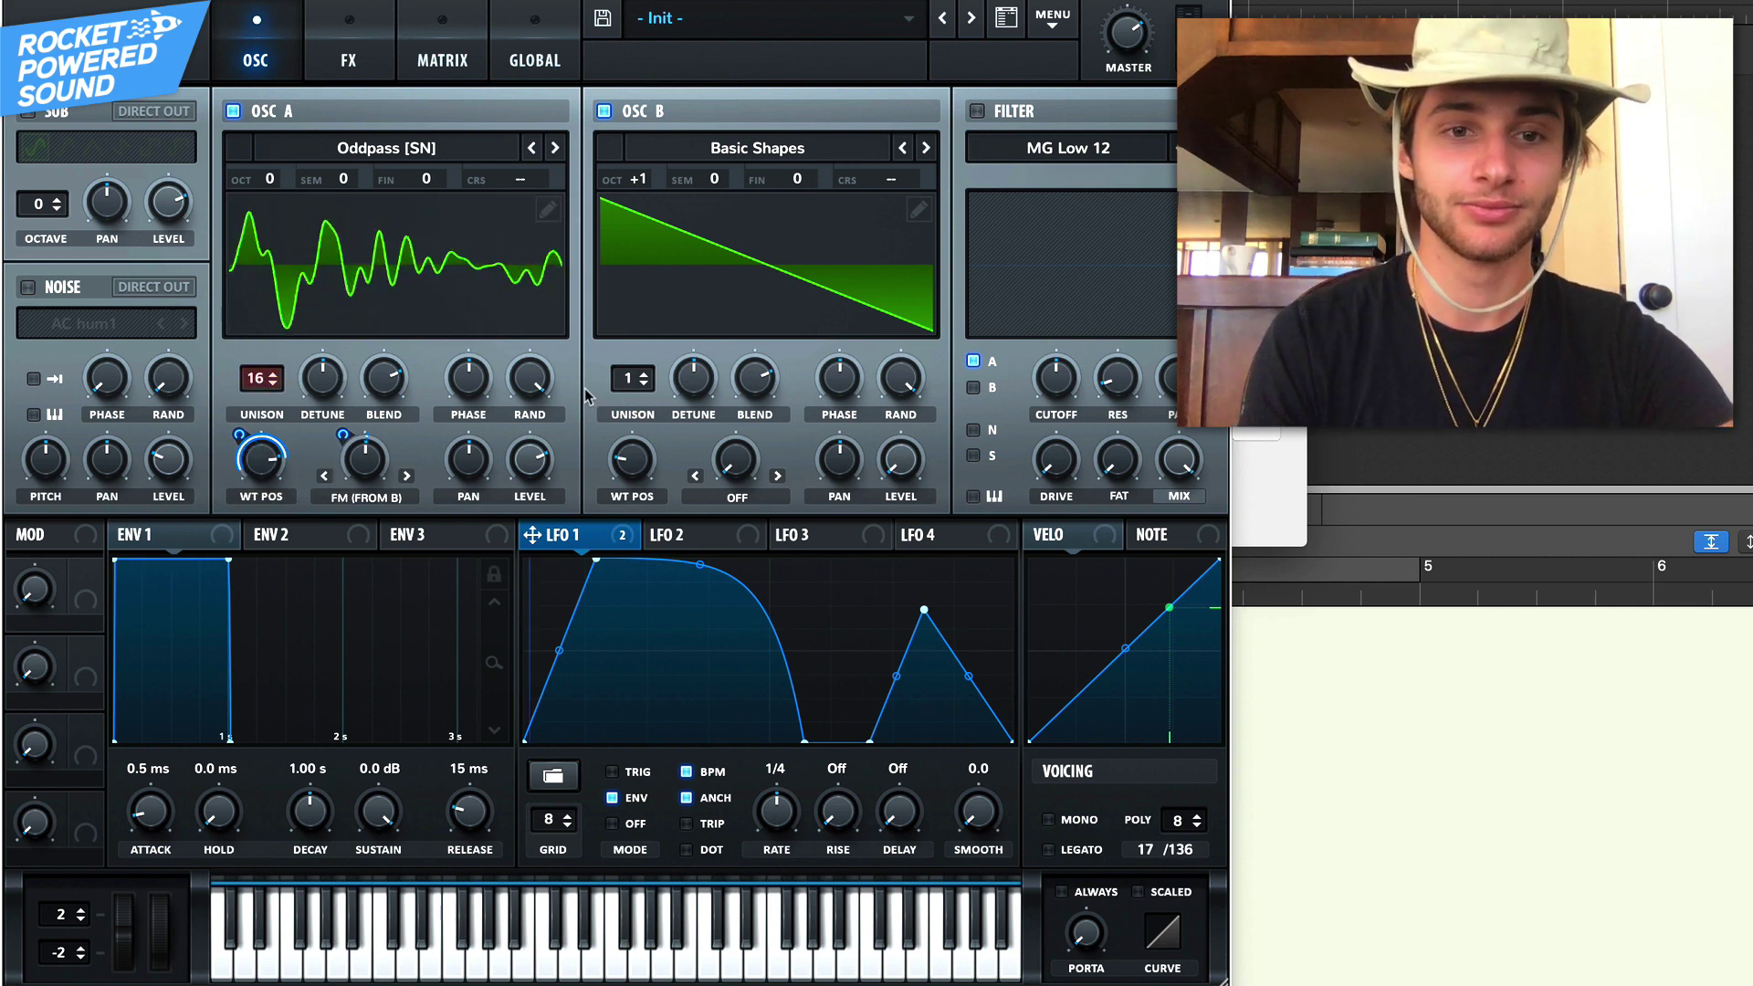
{"action": "left_click_drag", "start_coordinate": [529, 378], "coordinate": [471, 975]}
{"action": "mouse_move", "coordinate": [913, 982]}
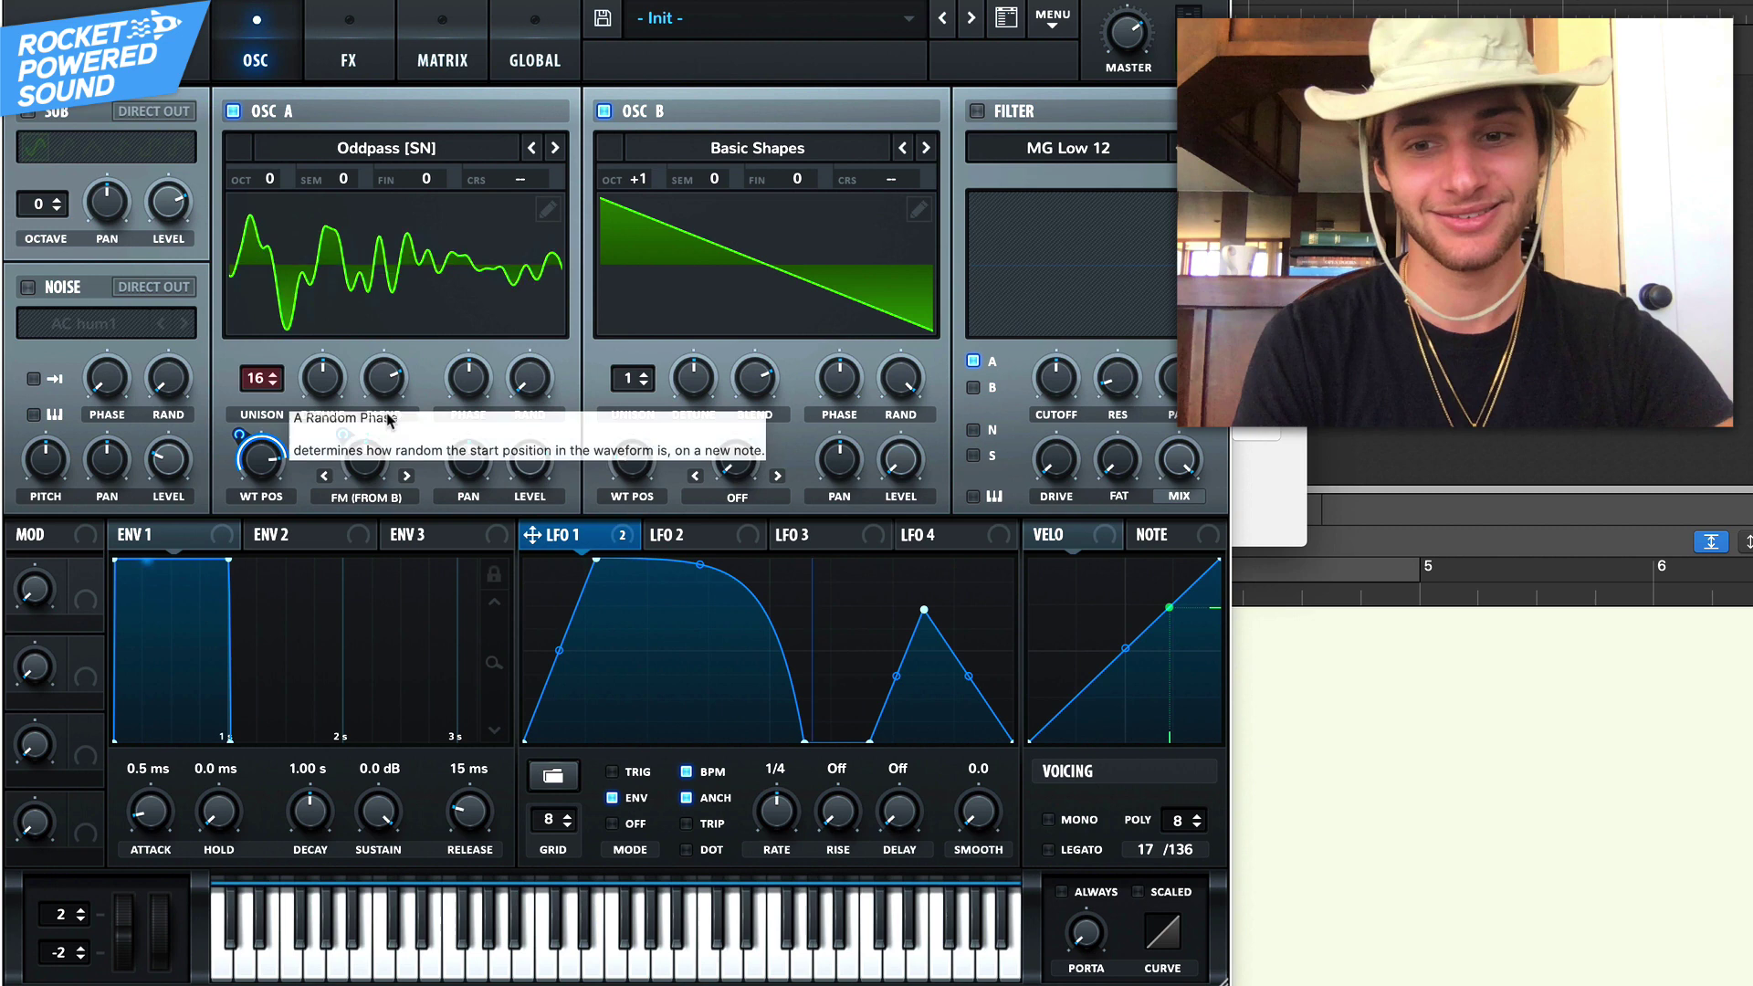
{"action": "left_click_drag", "start_coordinate": [347, 402], "coordinate": [339, 337]}
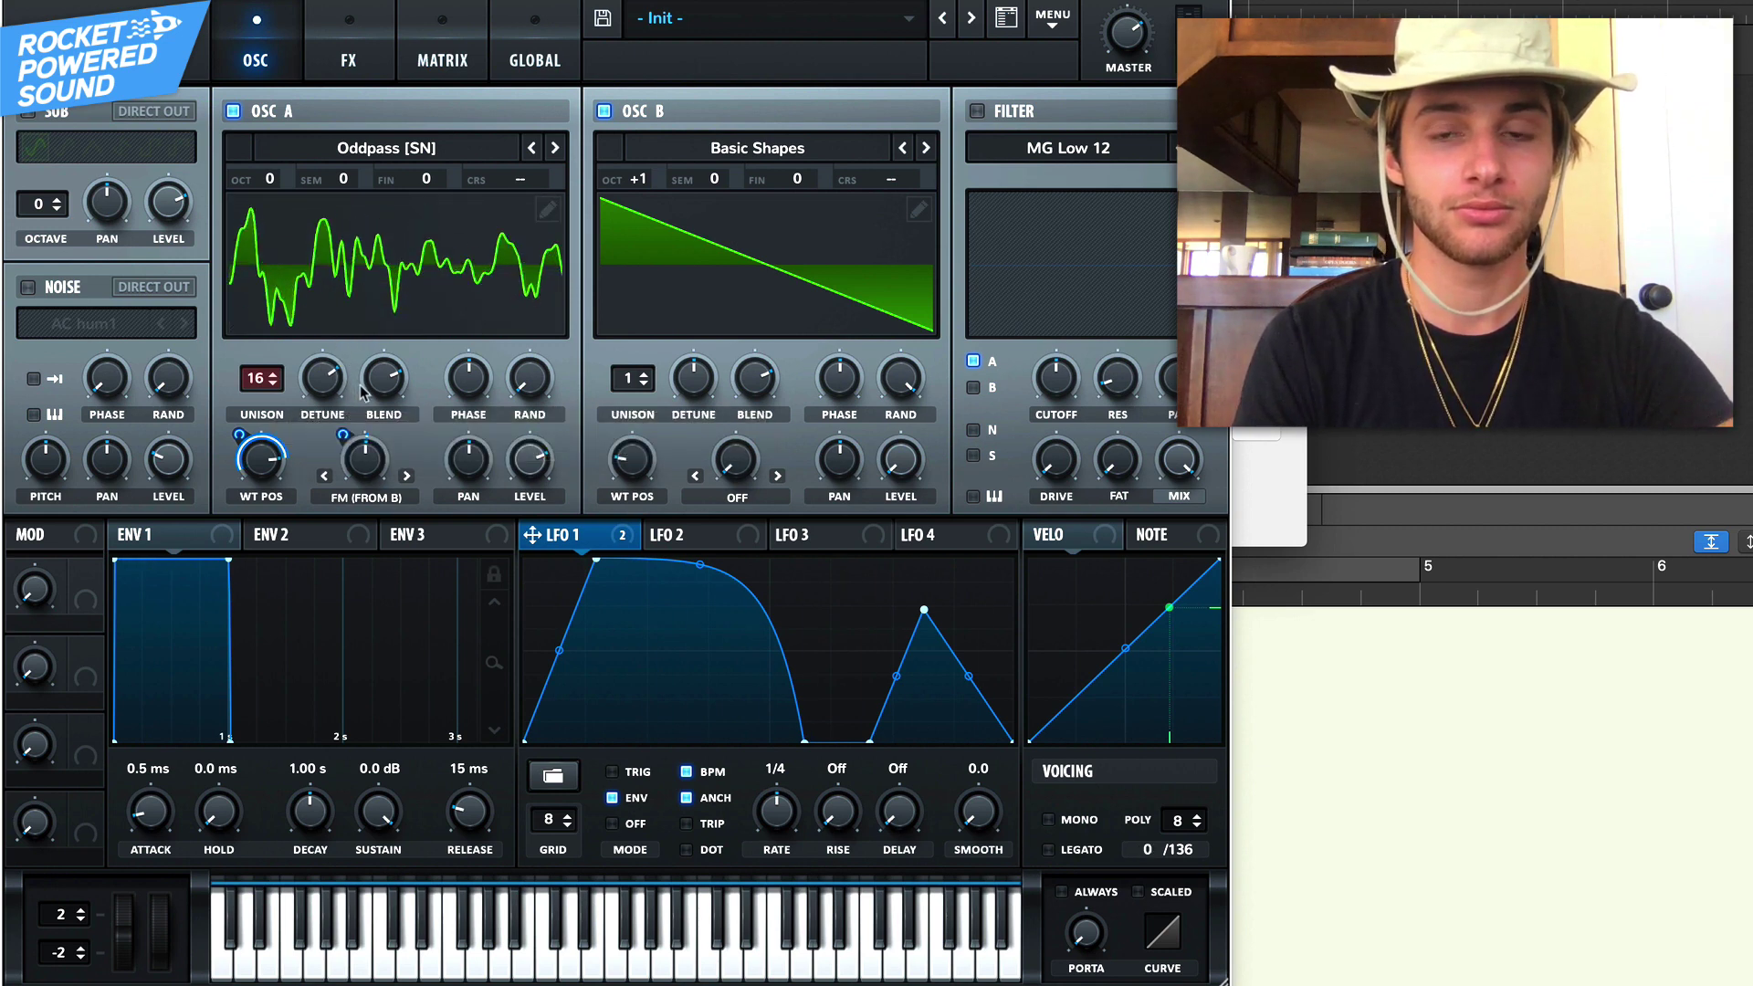
Enable the filter with the Flanges type Flg H6+, lowering its cutoff and turning on keytracking
{"action": "left_click", "coordinate": [1001, 111]}
{"action": "left_click", "coordinate": [1024, 154]}
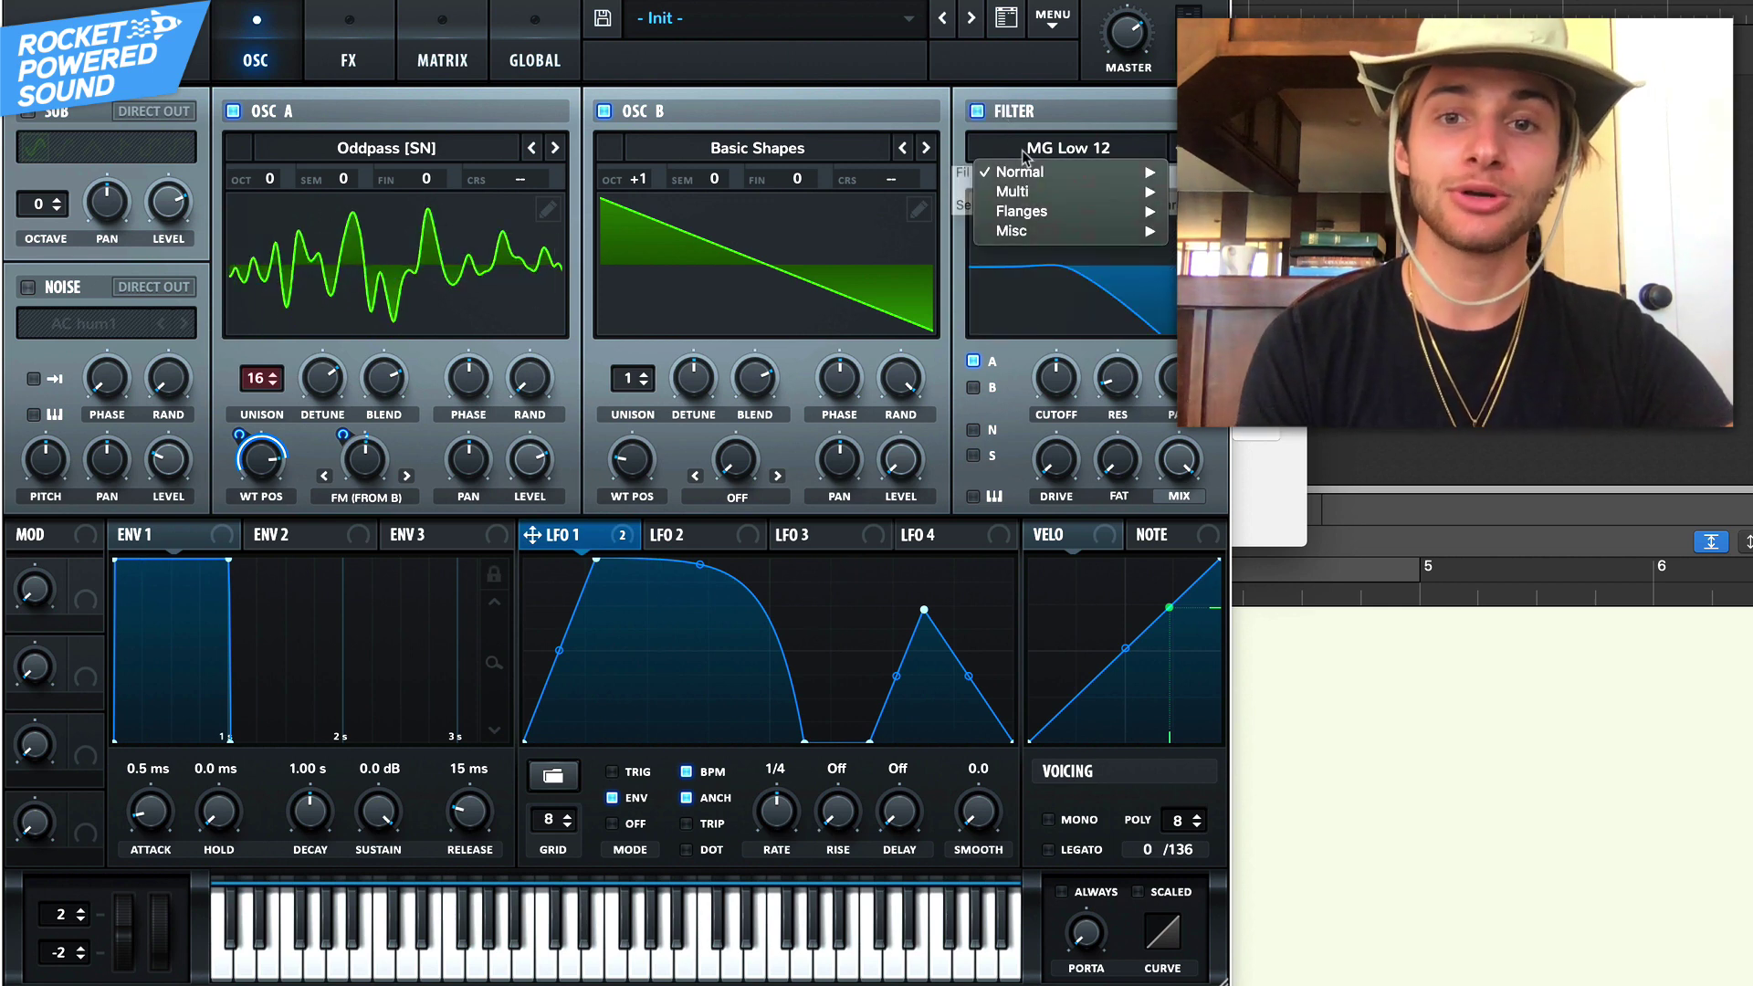
{"action": "mouse_move", "coordinate": [1047, 228]}
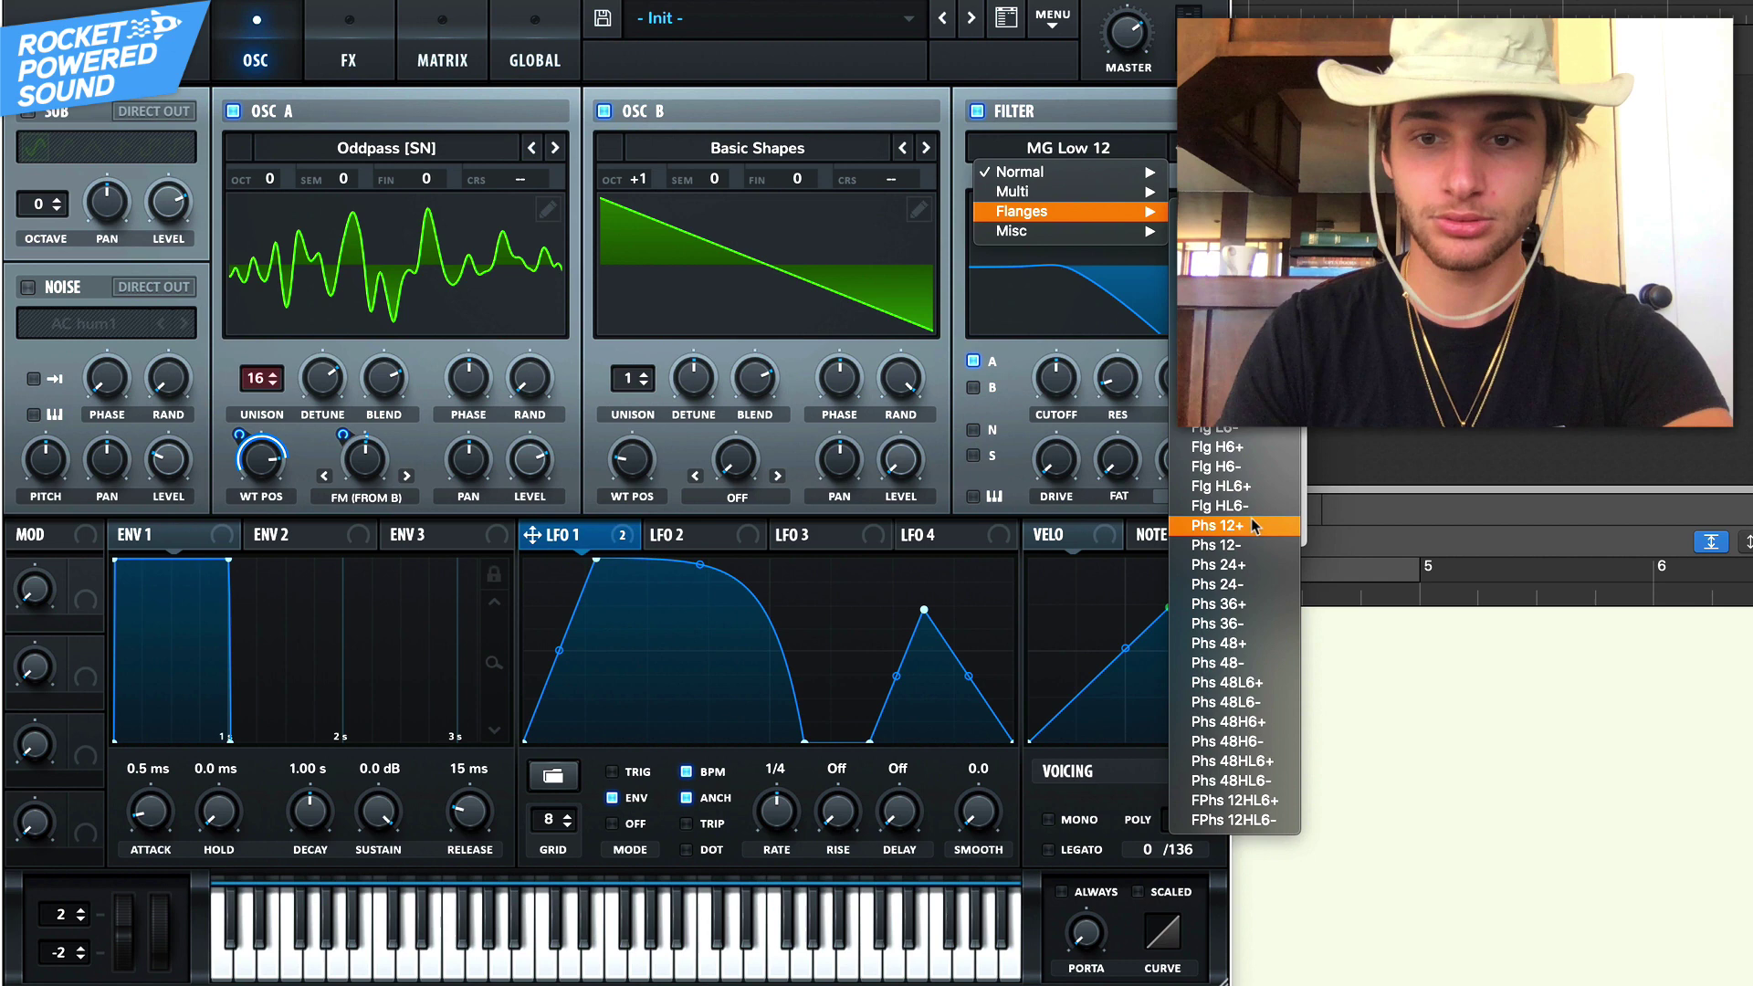
{"action": "left_click", "coordinate": [1280, 447]}
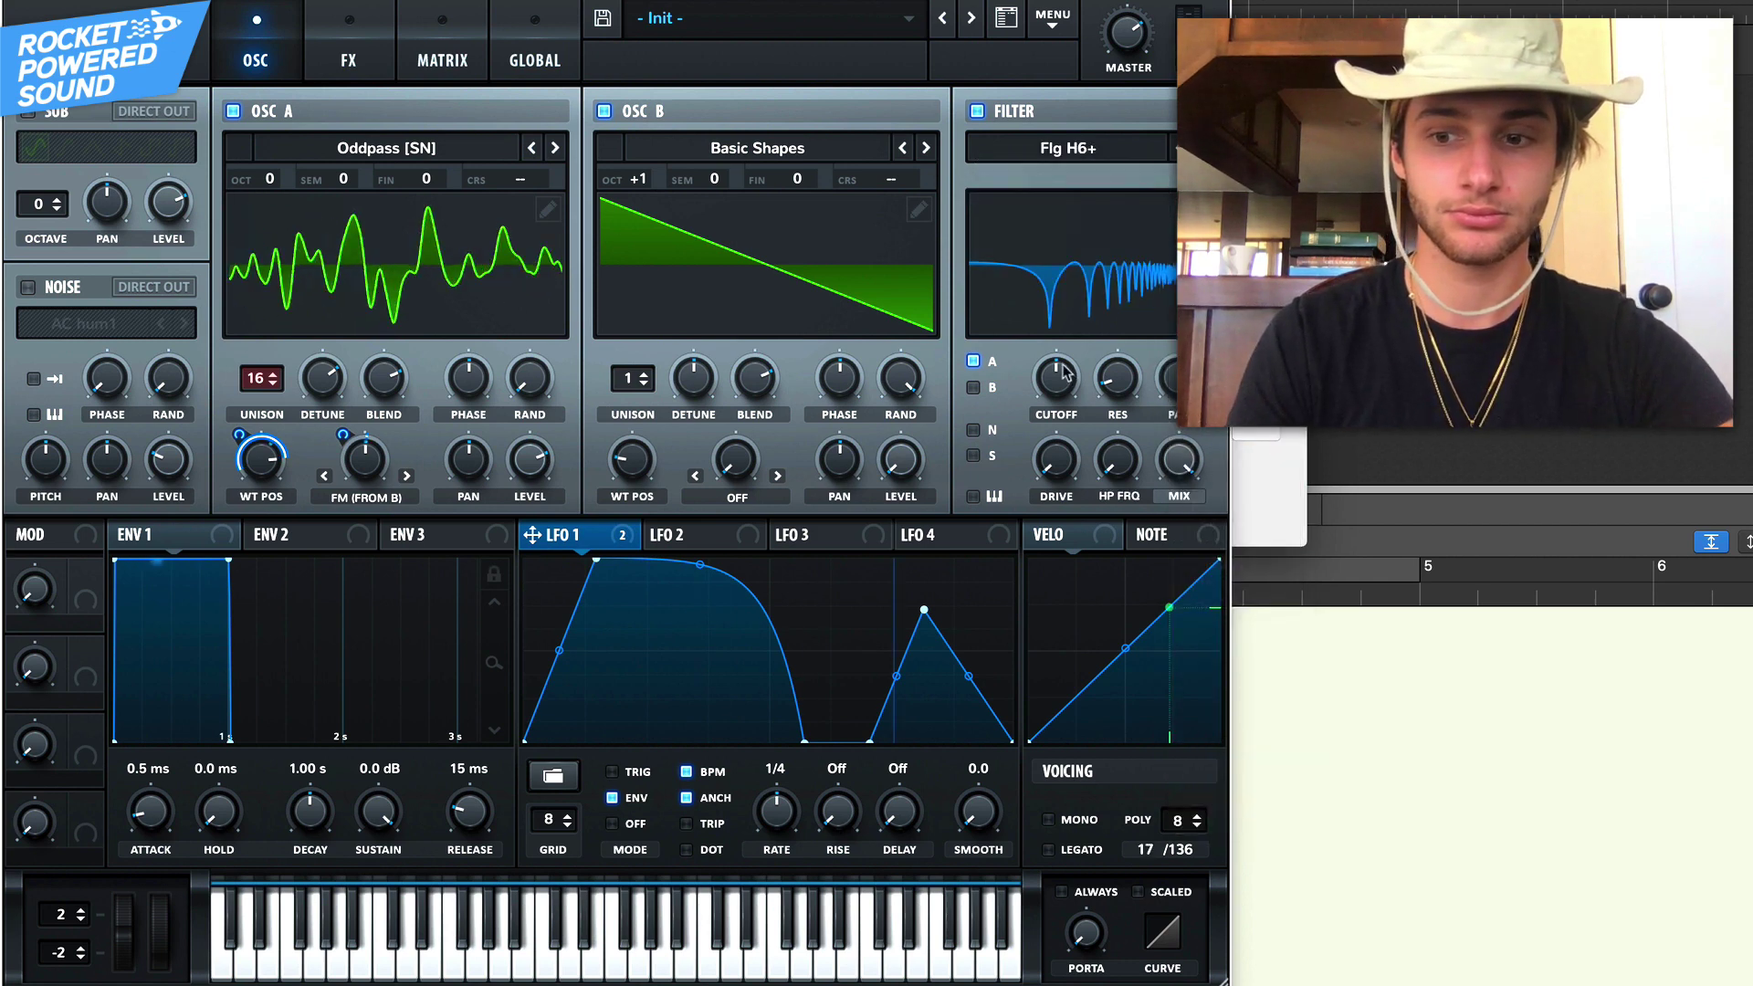
{"action": "left_click_drag", "start_coordinate": [1065, 372], "coordinate": [1029, 468]}
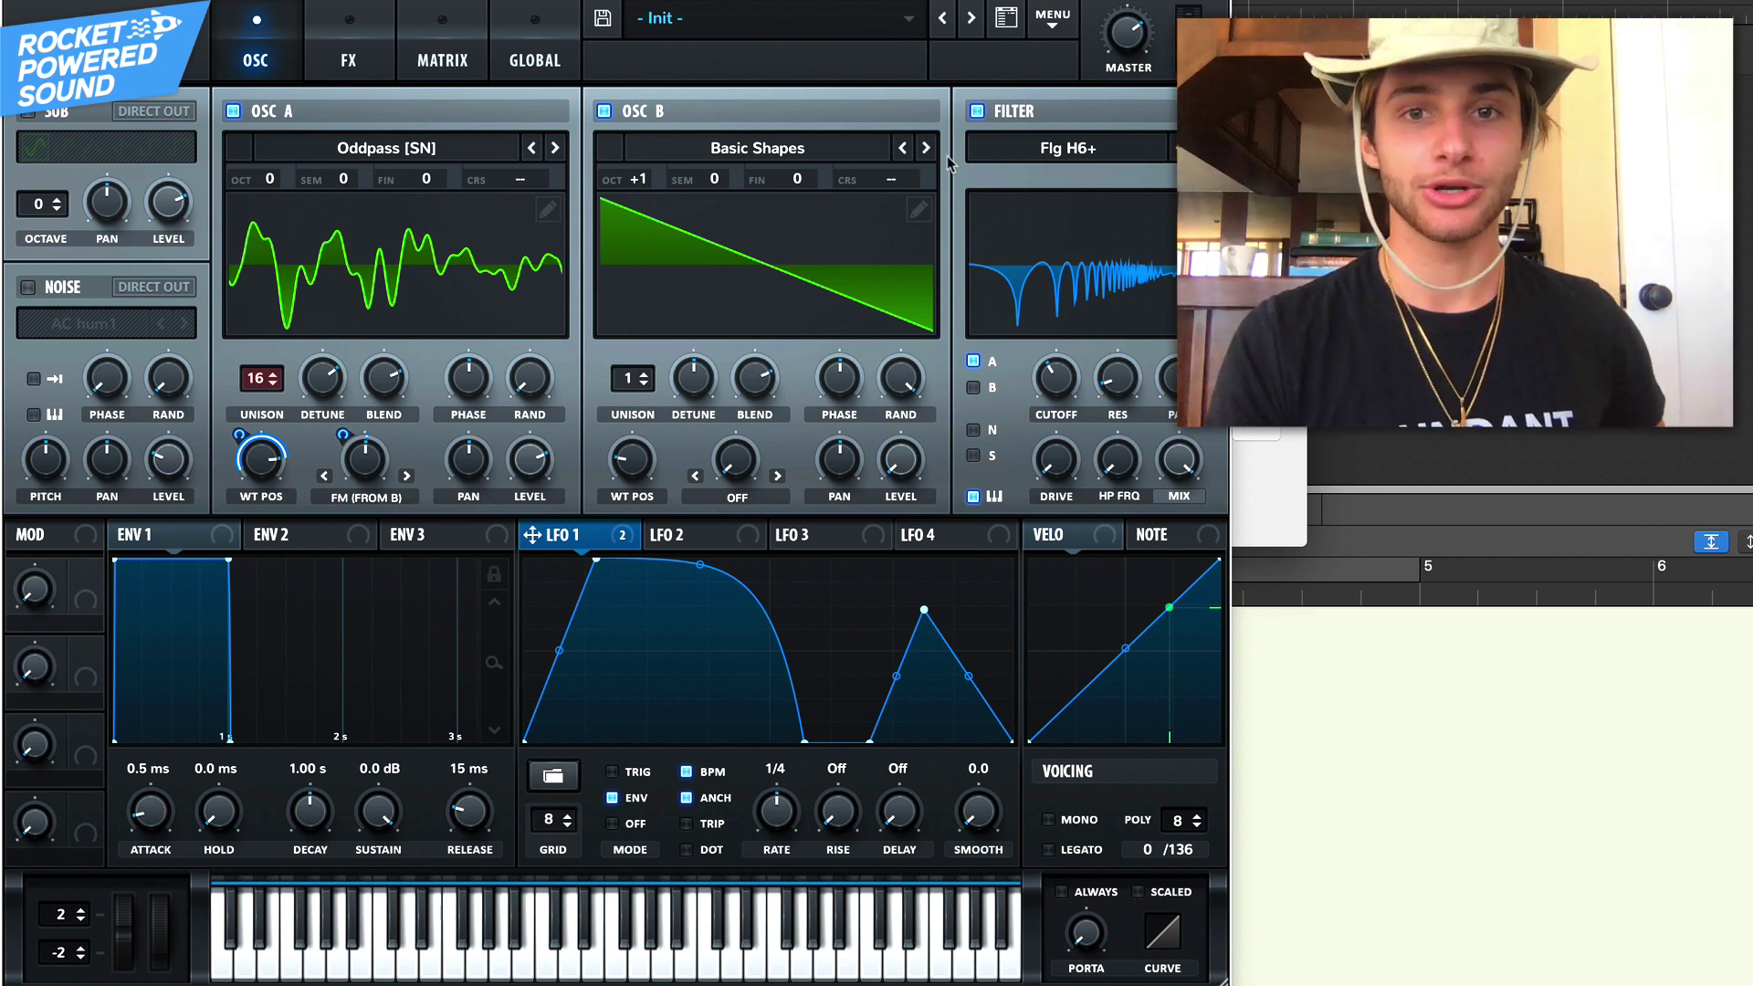
Bypass the filter and switch it back on to compare the sound
{"action": "left_click", "coordinate": [977, 112]}
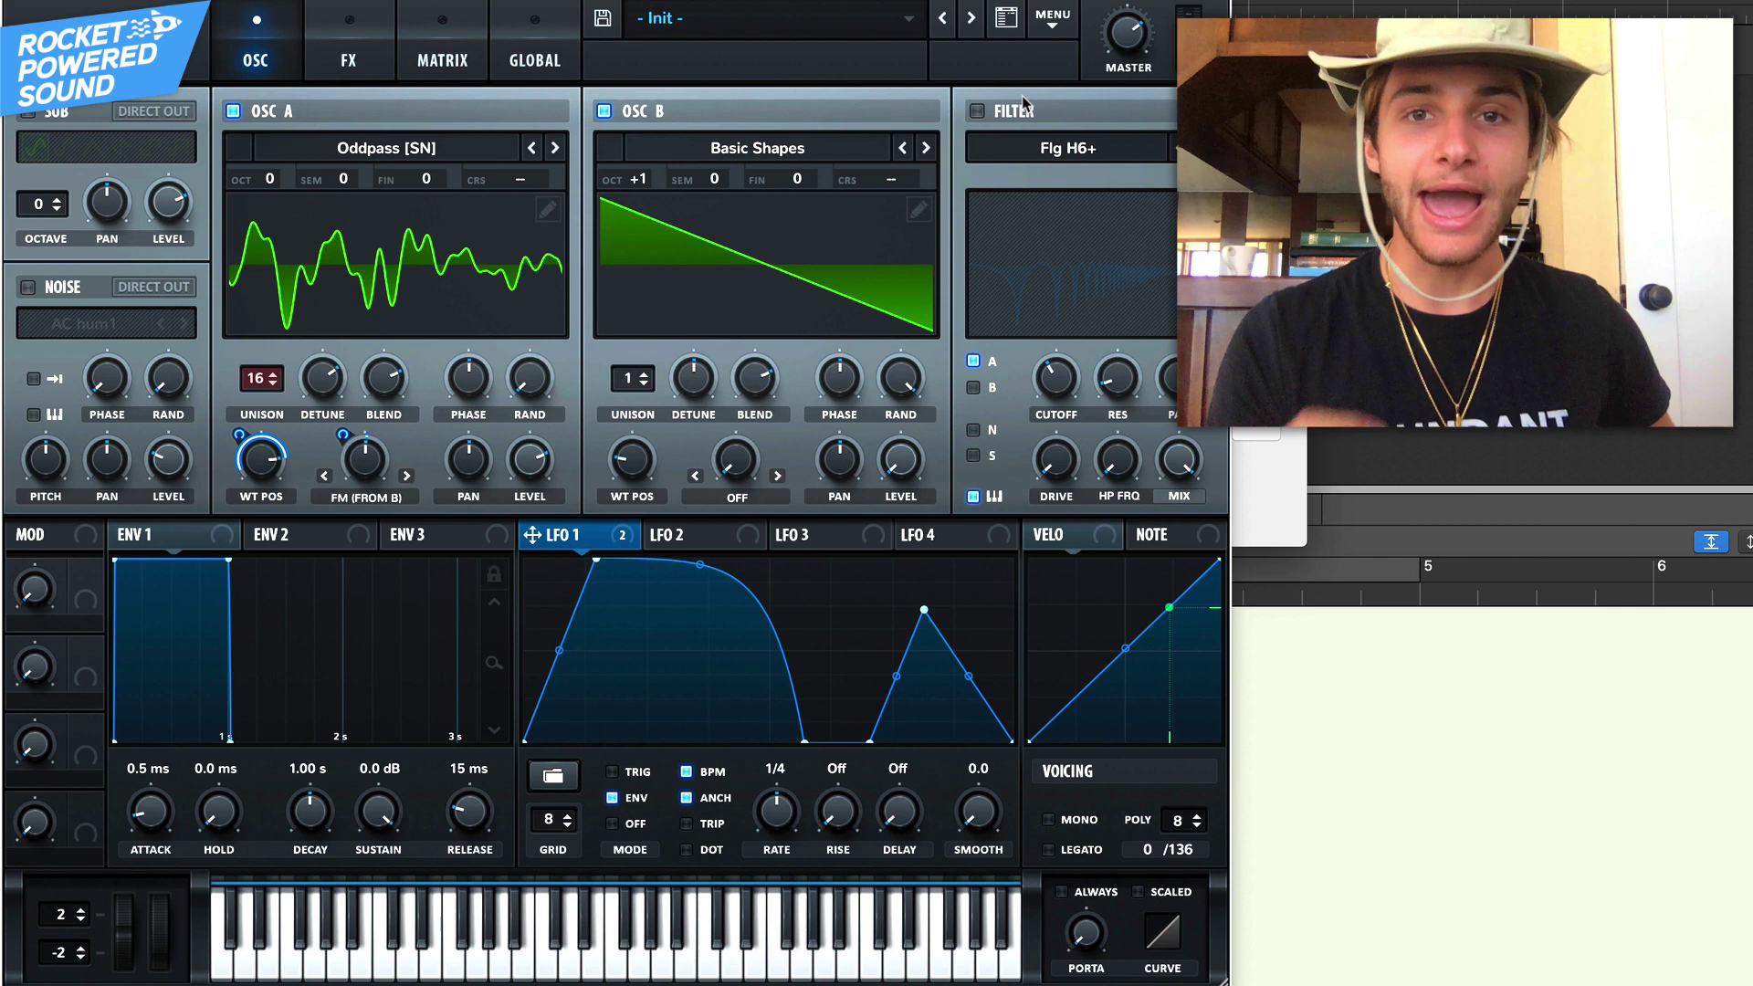
{"action": "left_click", "coordinate": [1043, 149]}
{"action": "left_click", "coordinate": [1029, 159]}
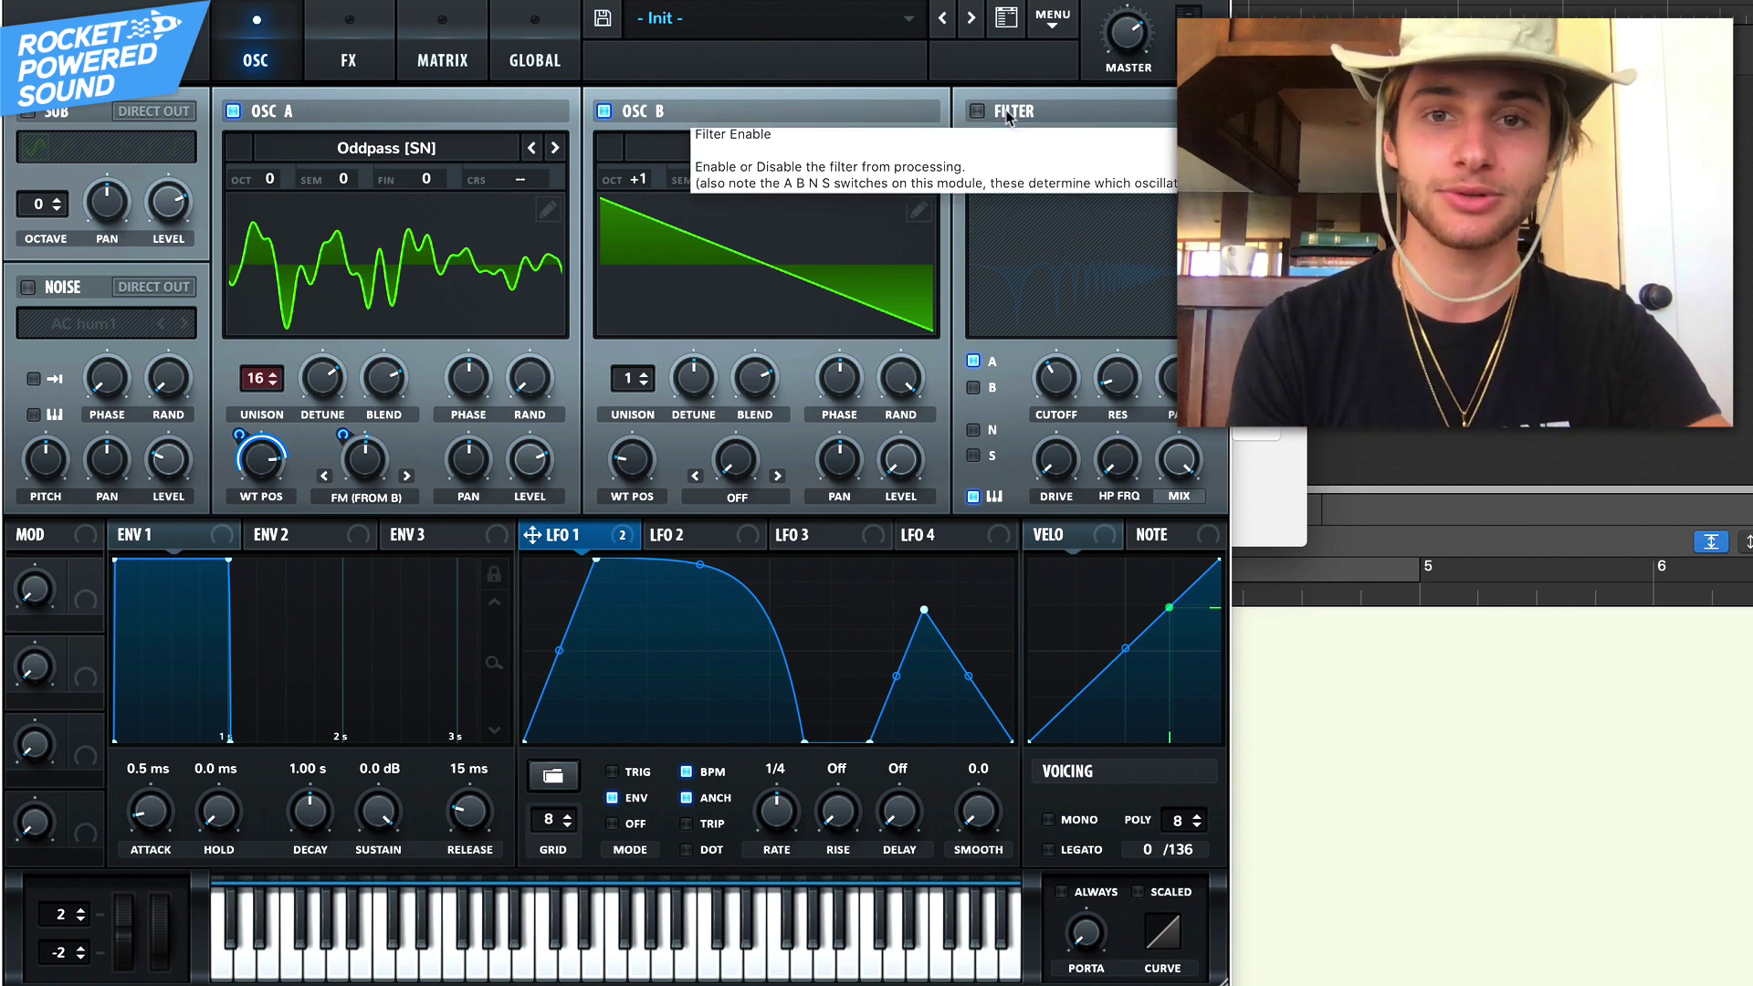
{"action": "left_click", "coordinate": [1008, 117]}
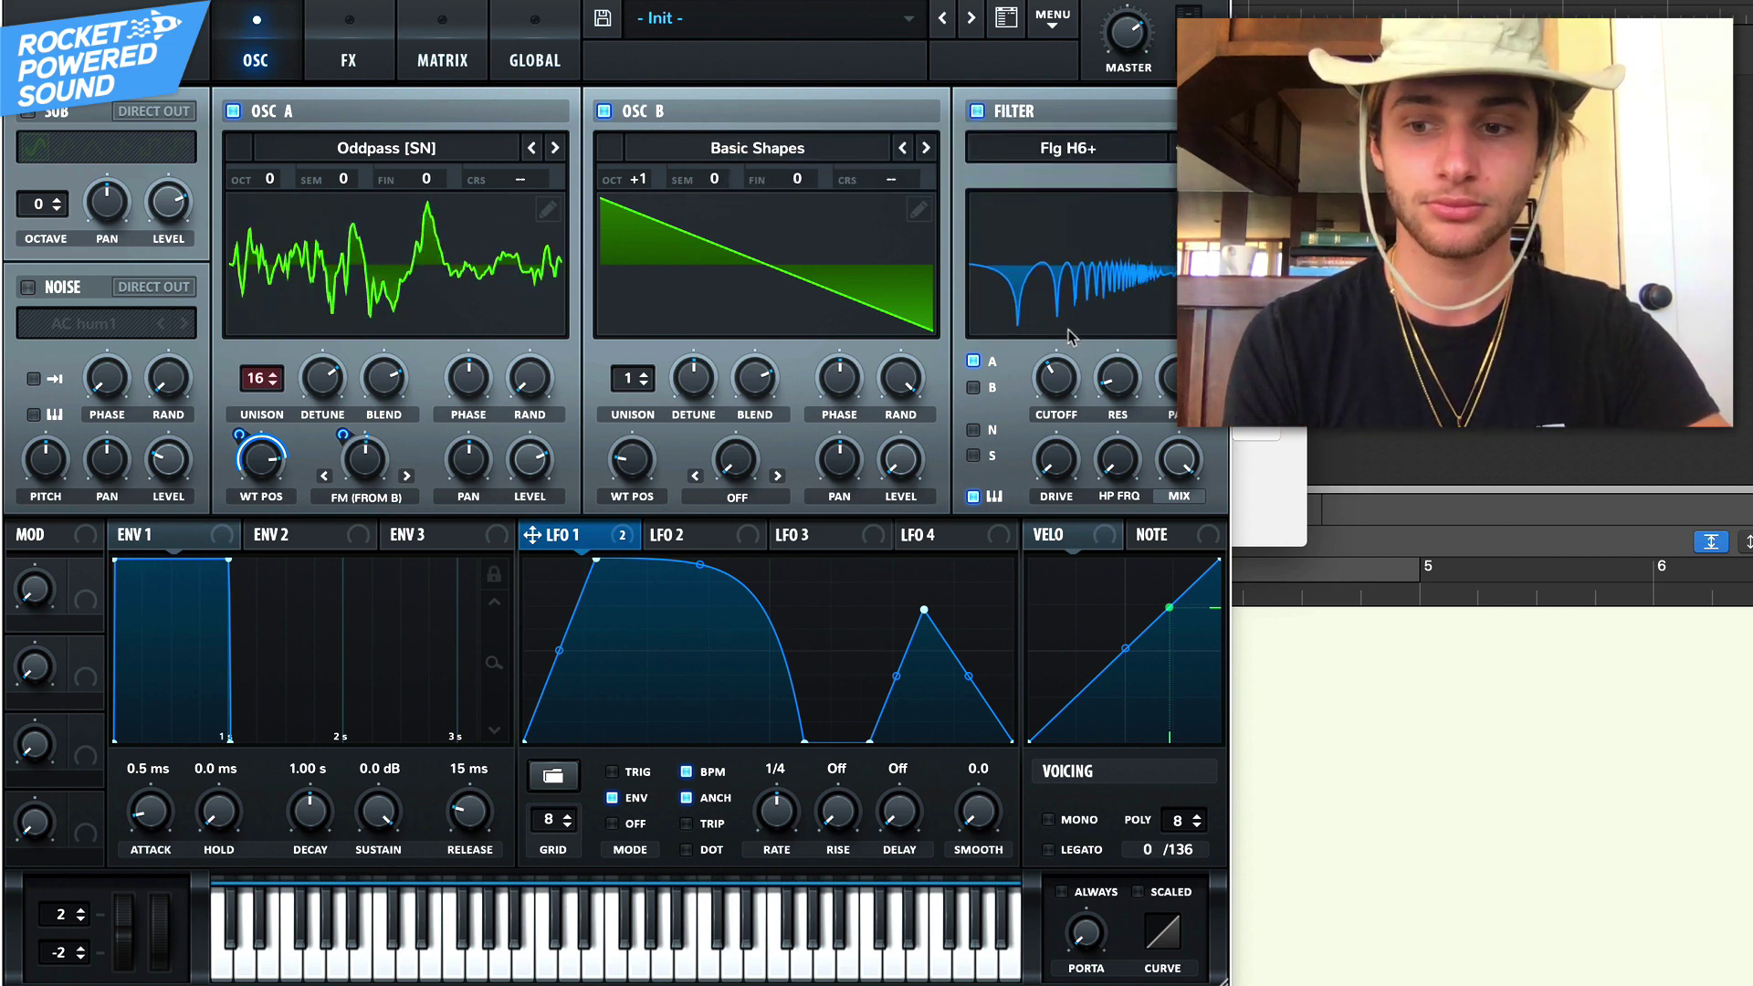
Lower the filter cutoff further and raise the resonance above halfway
{"action": "mouse_move", "coordinate": [1063, 390]}
{"action": "mouse_move", "coordinate": [1063, 390]}
{"action": "left_mouse_down"}
{"action": "mouse_move", "coordinate": [1074, 430]}
{"action": "mouse_move", "coordinate": [1065, 405]}
{"action": "left_mouse_up"}
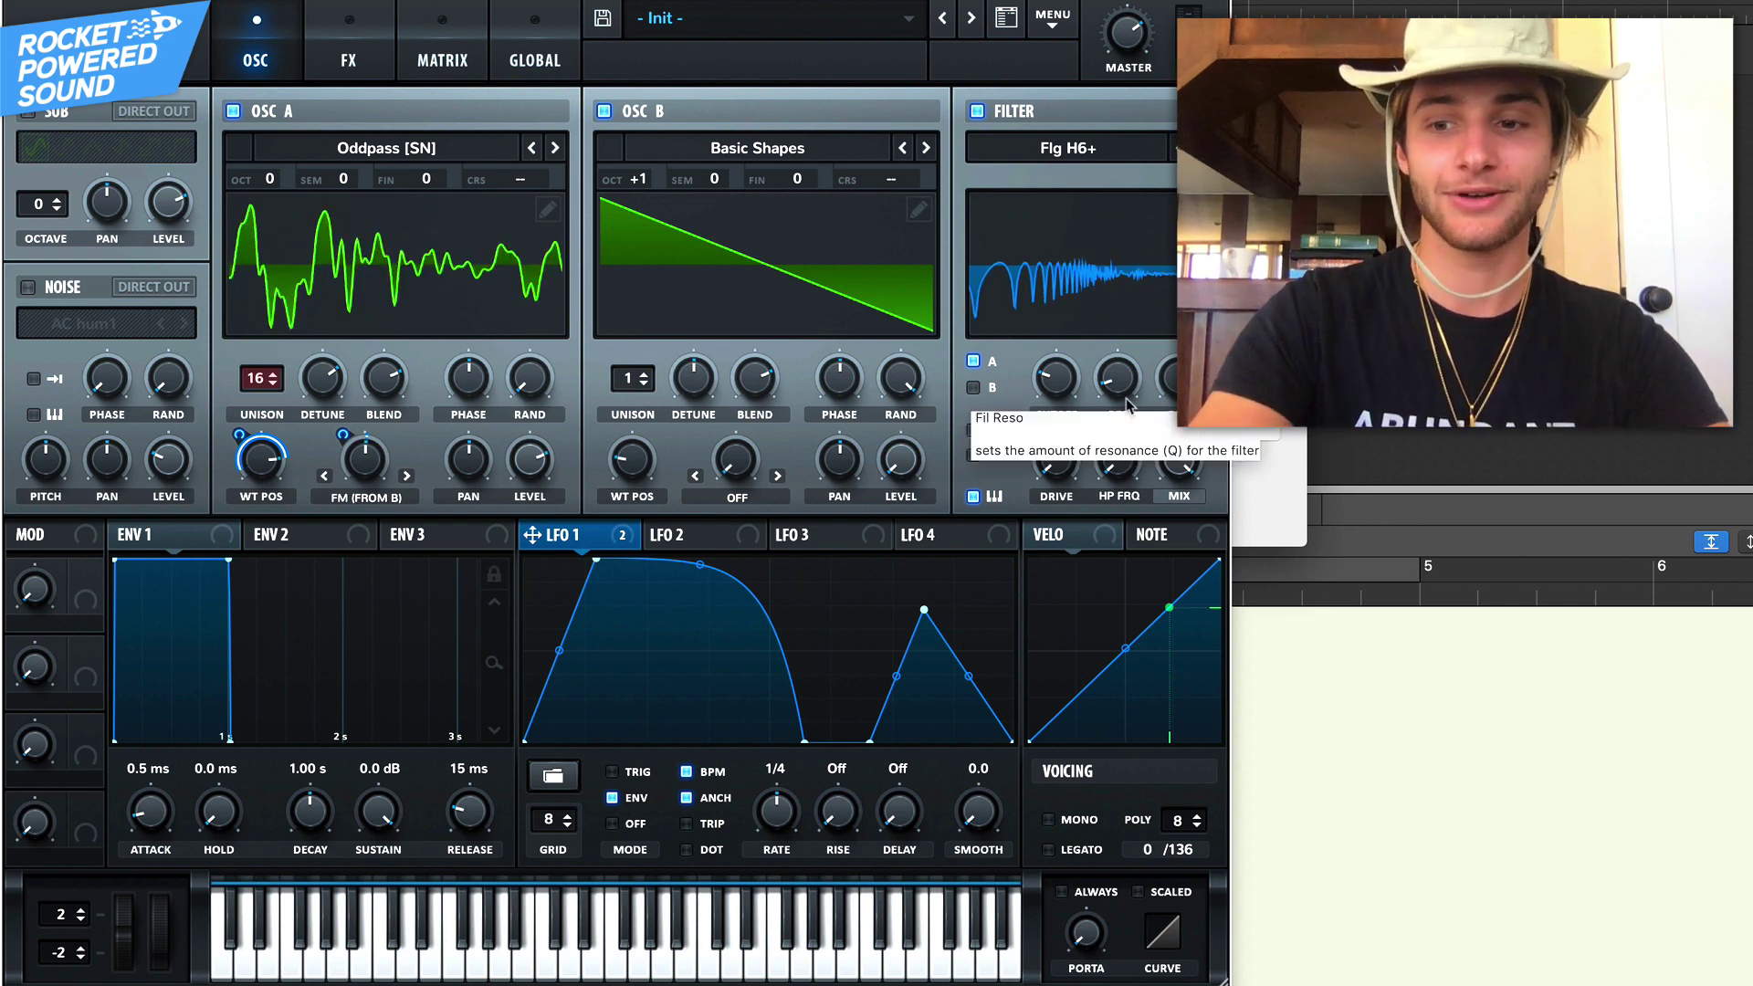
{"action": "left_click_drag", "start_coordinate": [1121, 360], "coordinate": [1142, 295]}
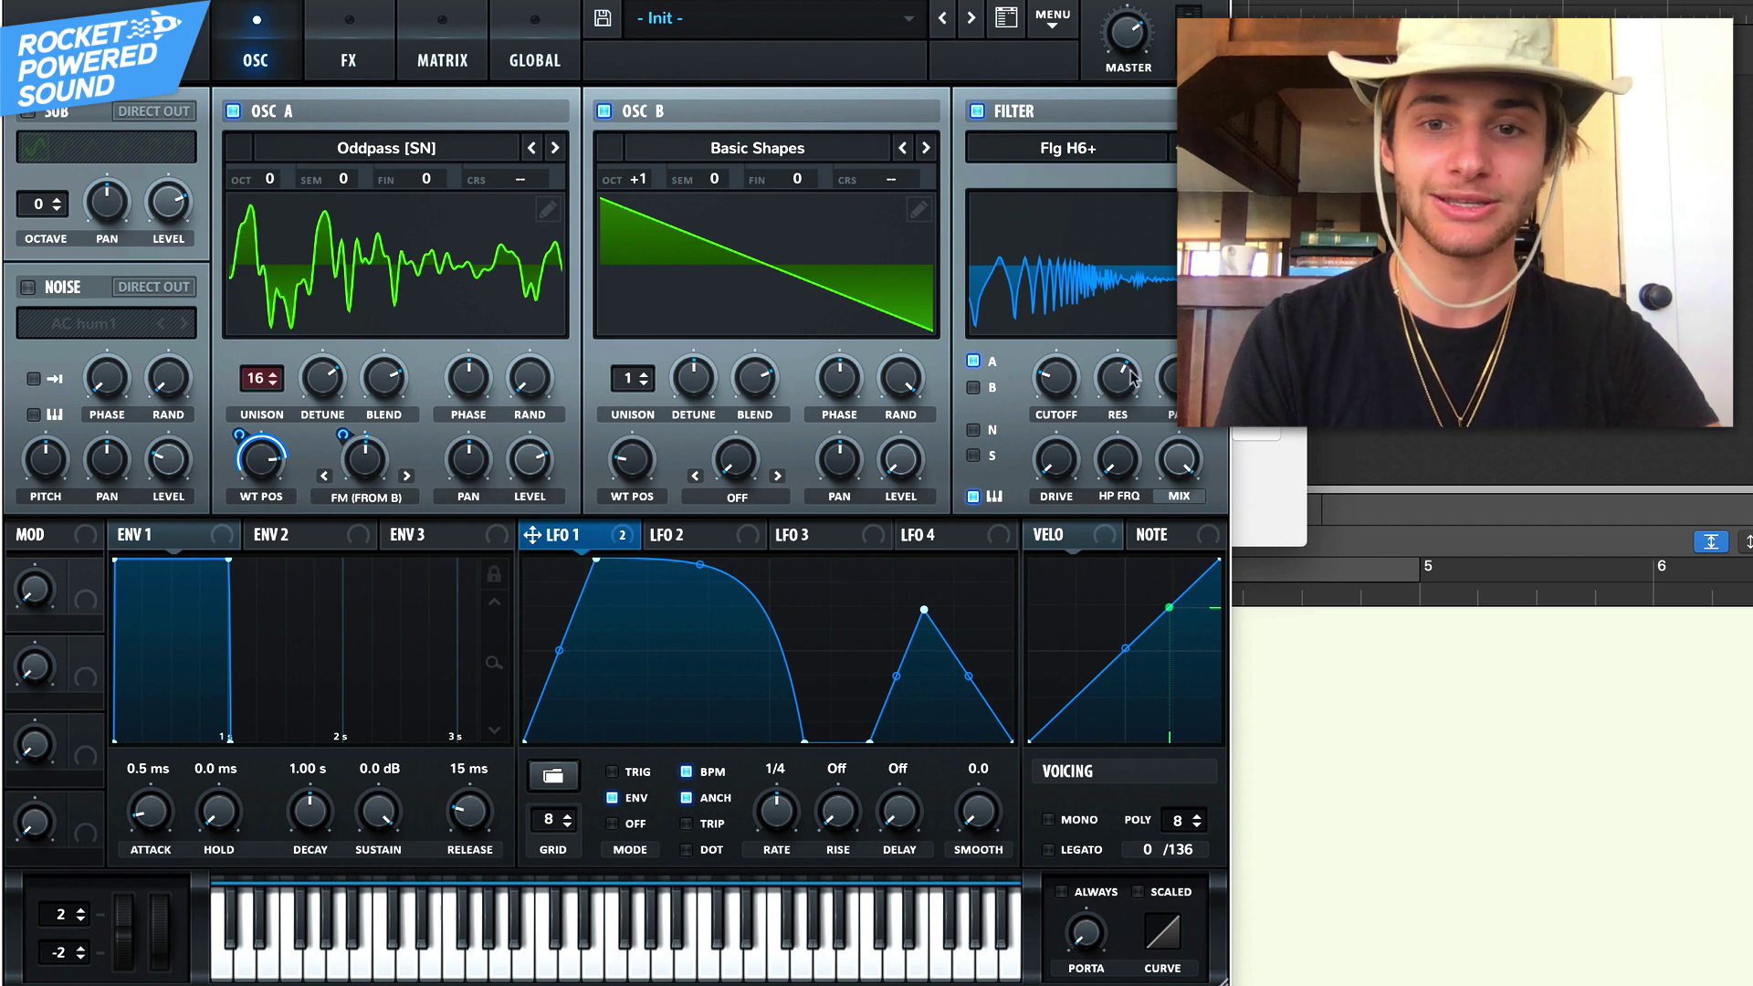
{"action": "left_click_drag", "start_coordinate": [1132, 376], "coordinate": [1139, 361]}
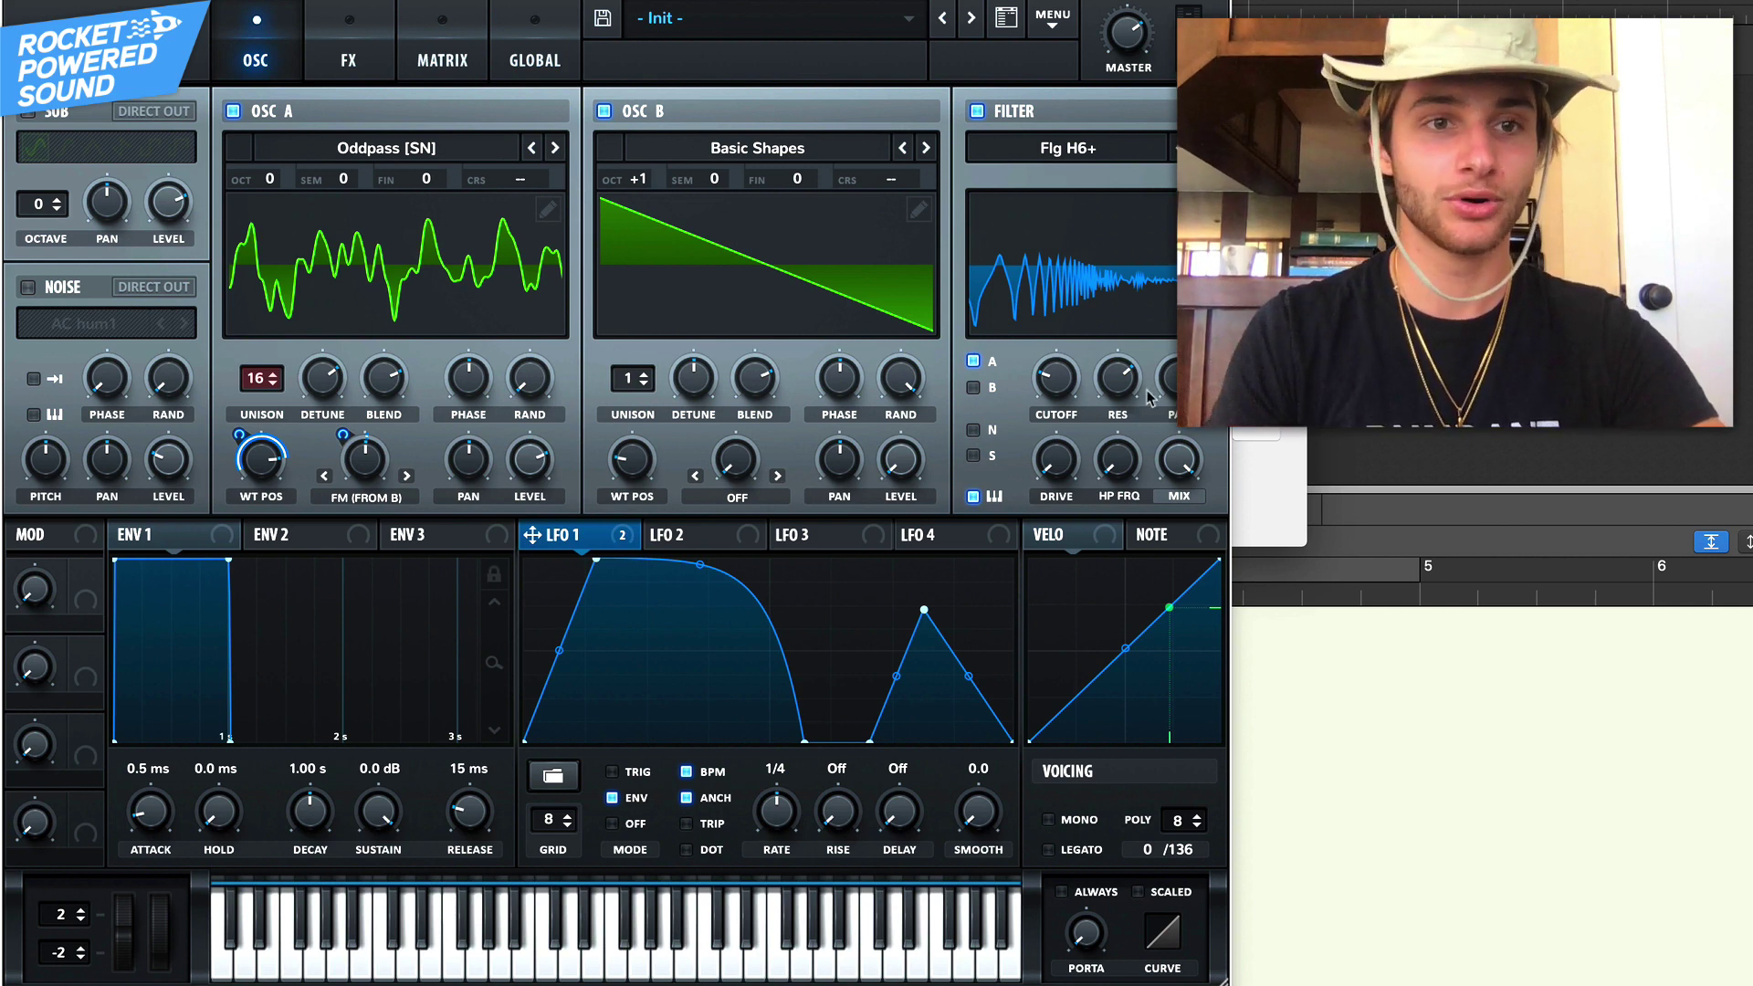
Enable the effects filter at the start of the chain as Band 24, lower its cutoff and modulate the cutoff with LFO 1
{"action": "left_click", "coordinate": [351, 55]}
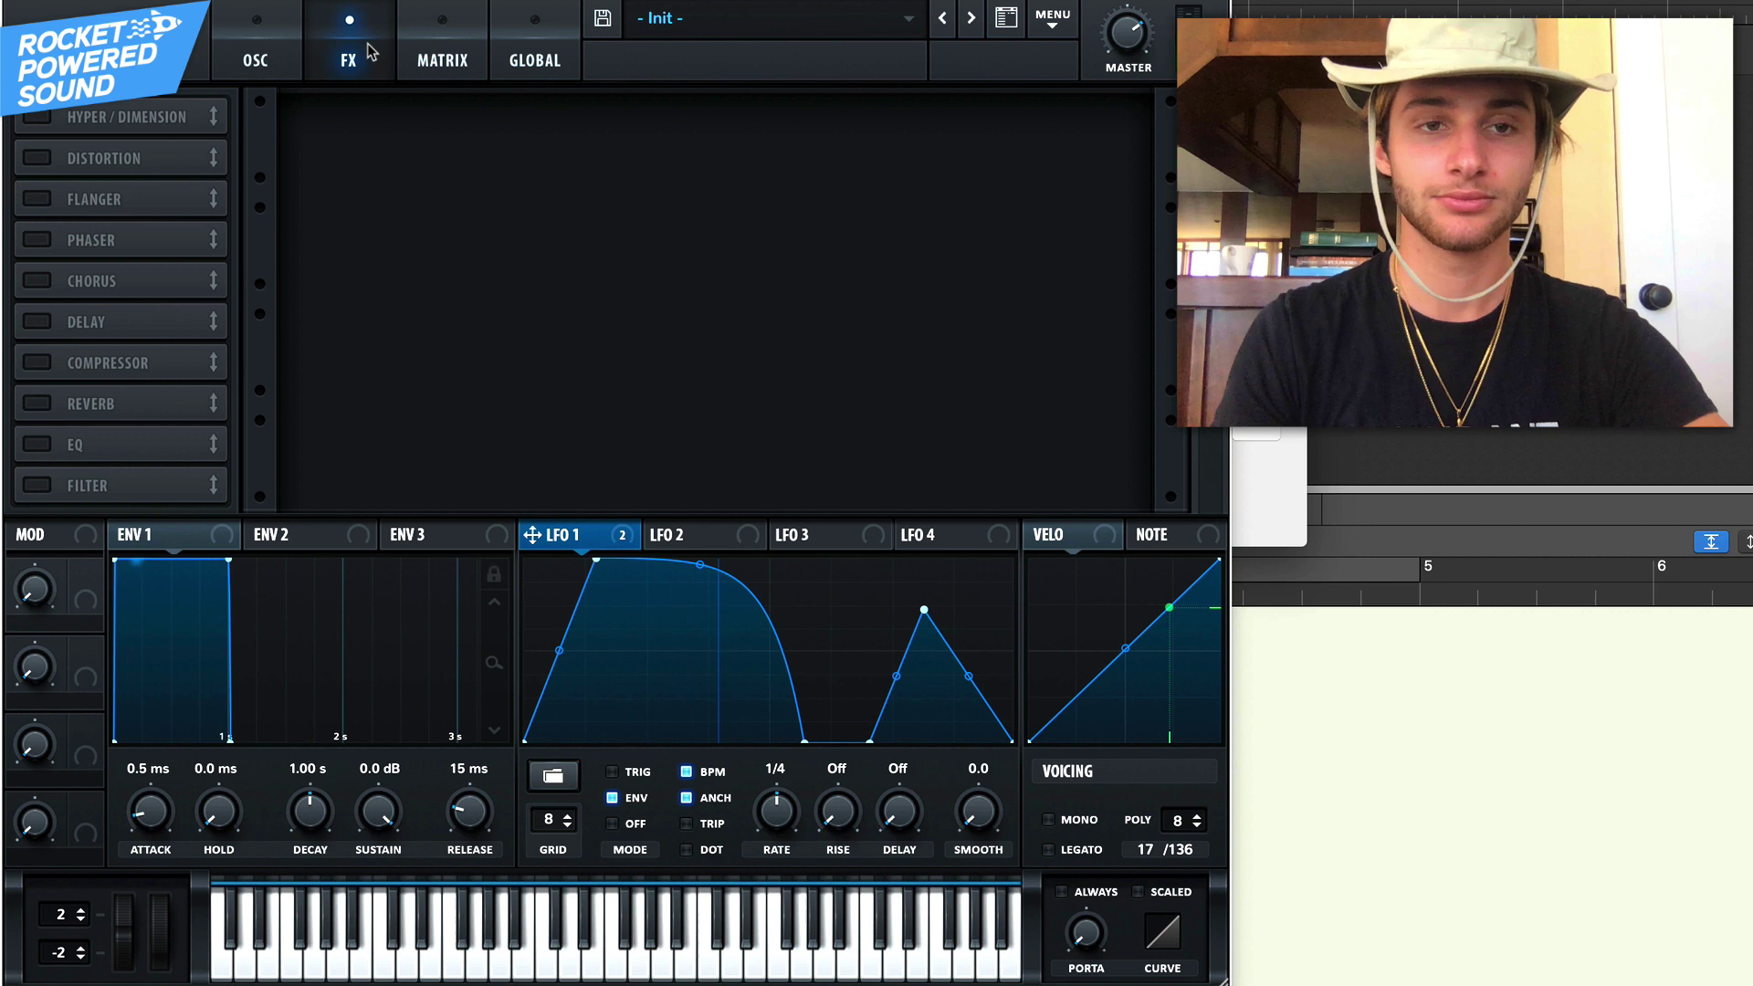
{"action": "left_click", "coordinate": [37, 485]}
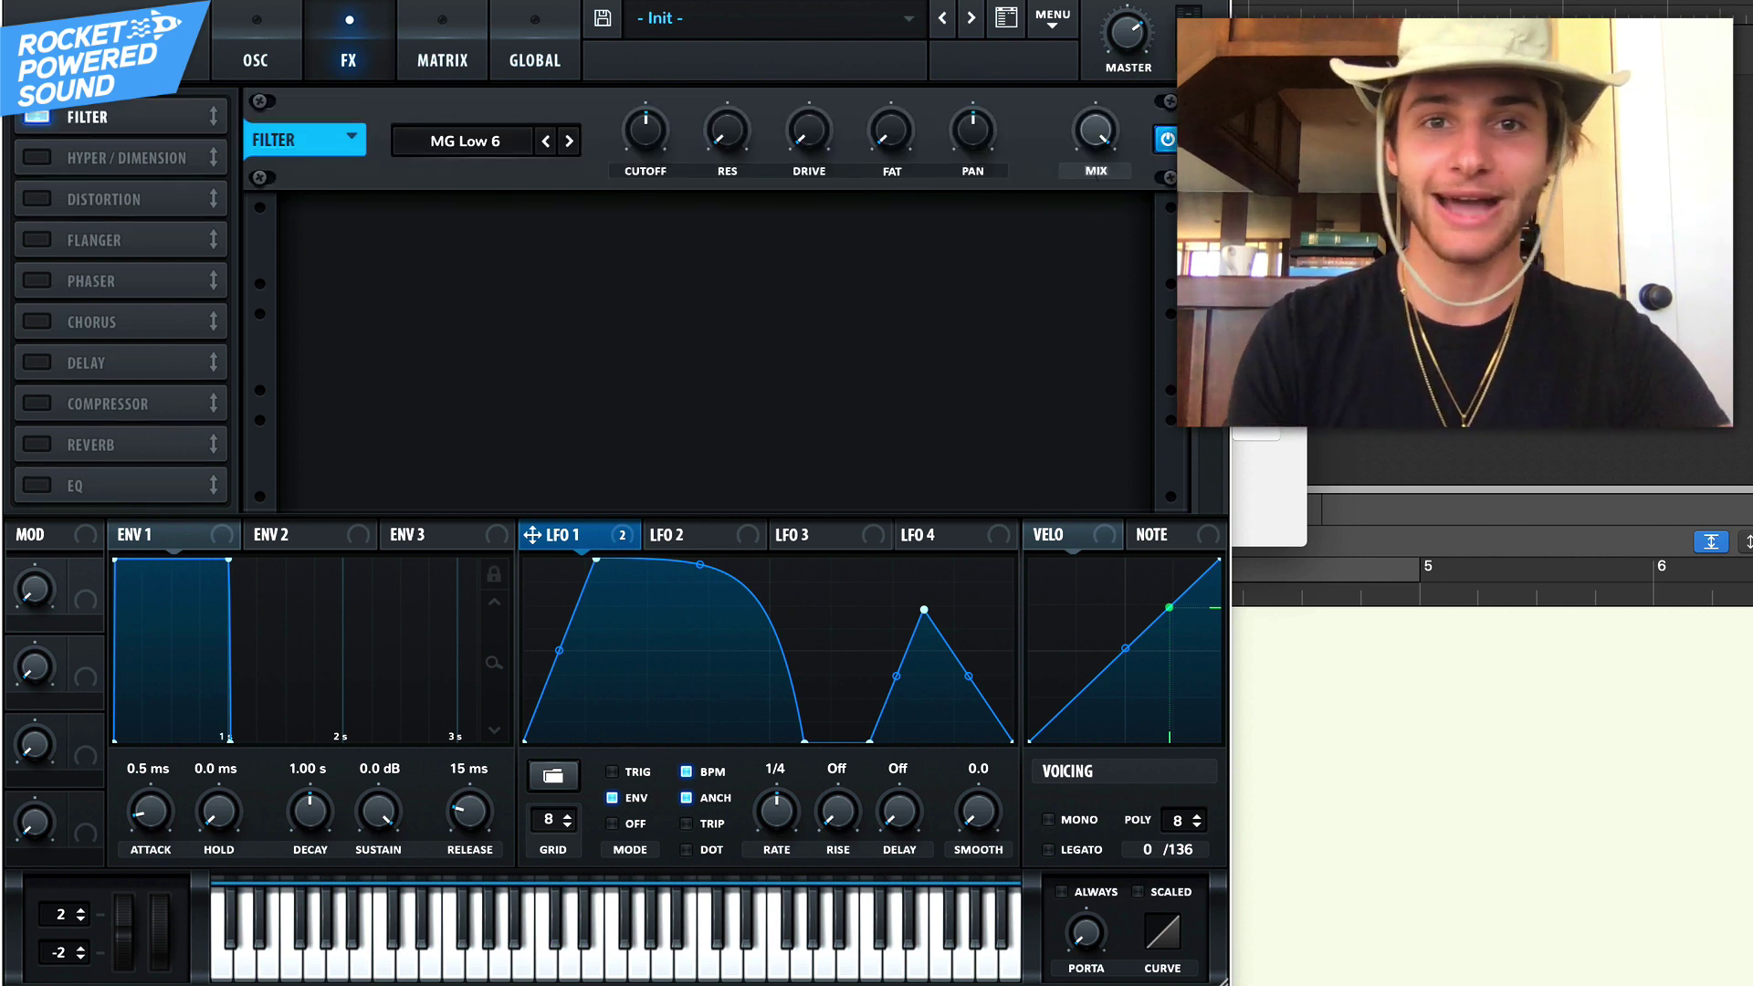
{"action": "left_click", "coordinate": [466, 142]}
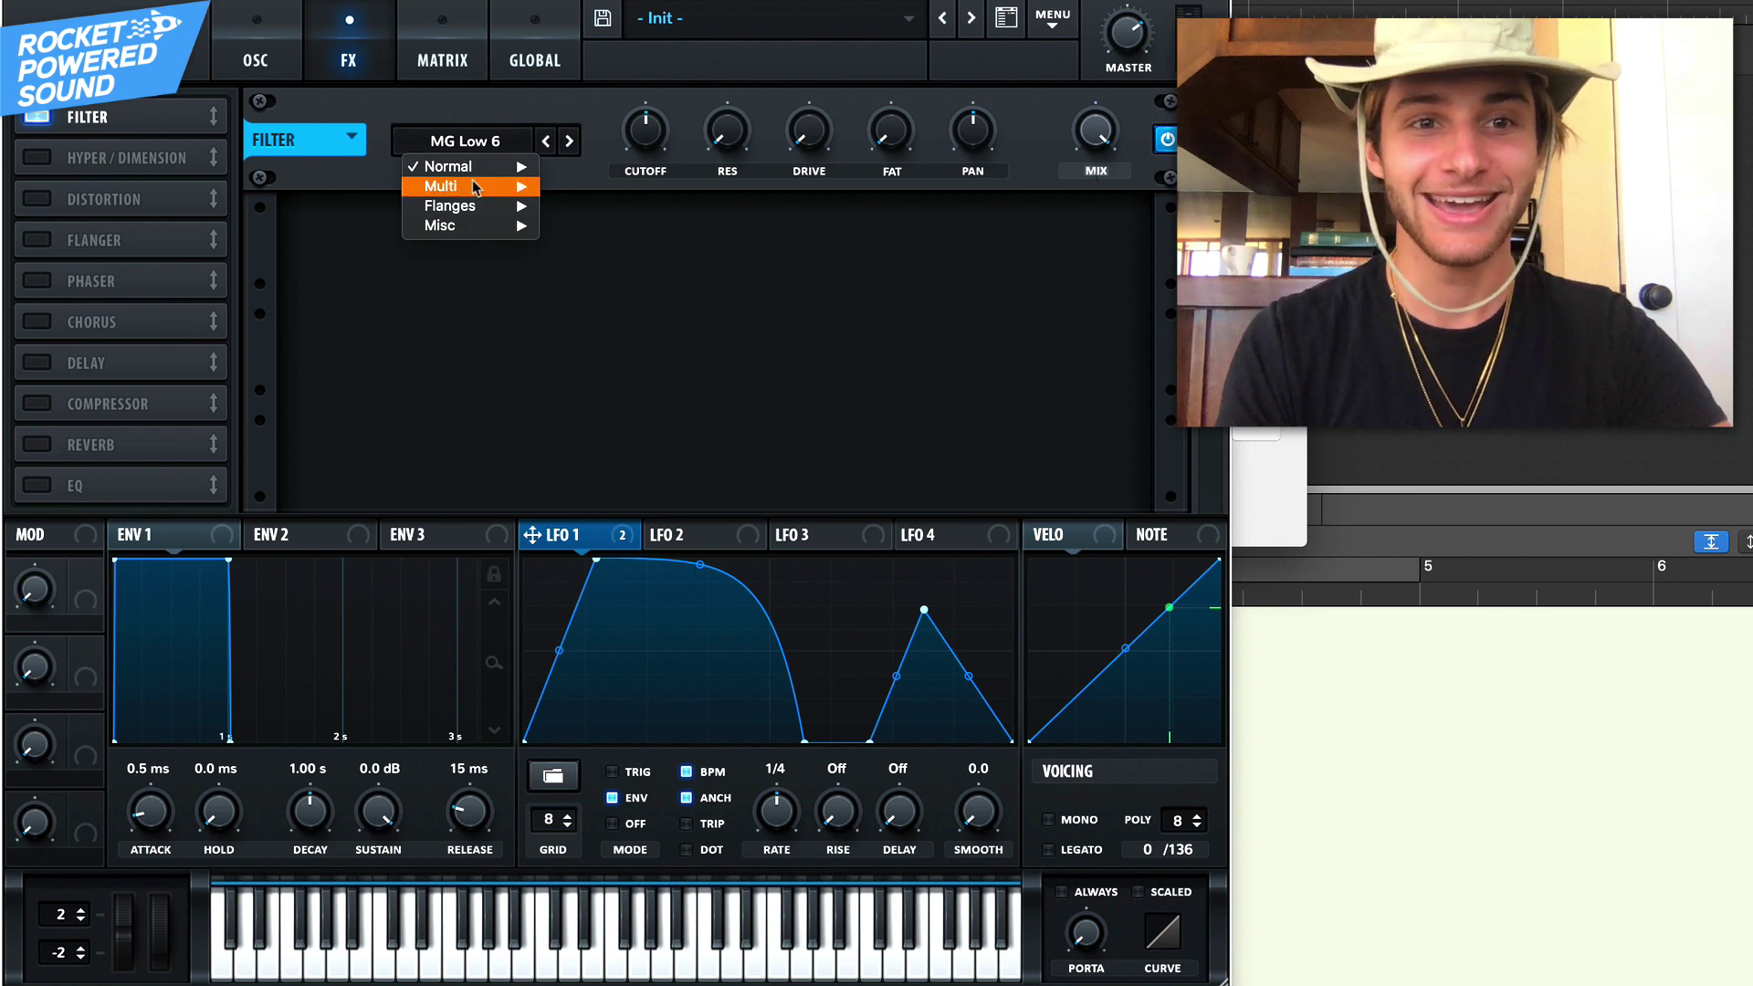
{"action": "mouse_move", "coordinate": [481, 171]}
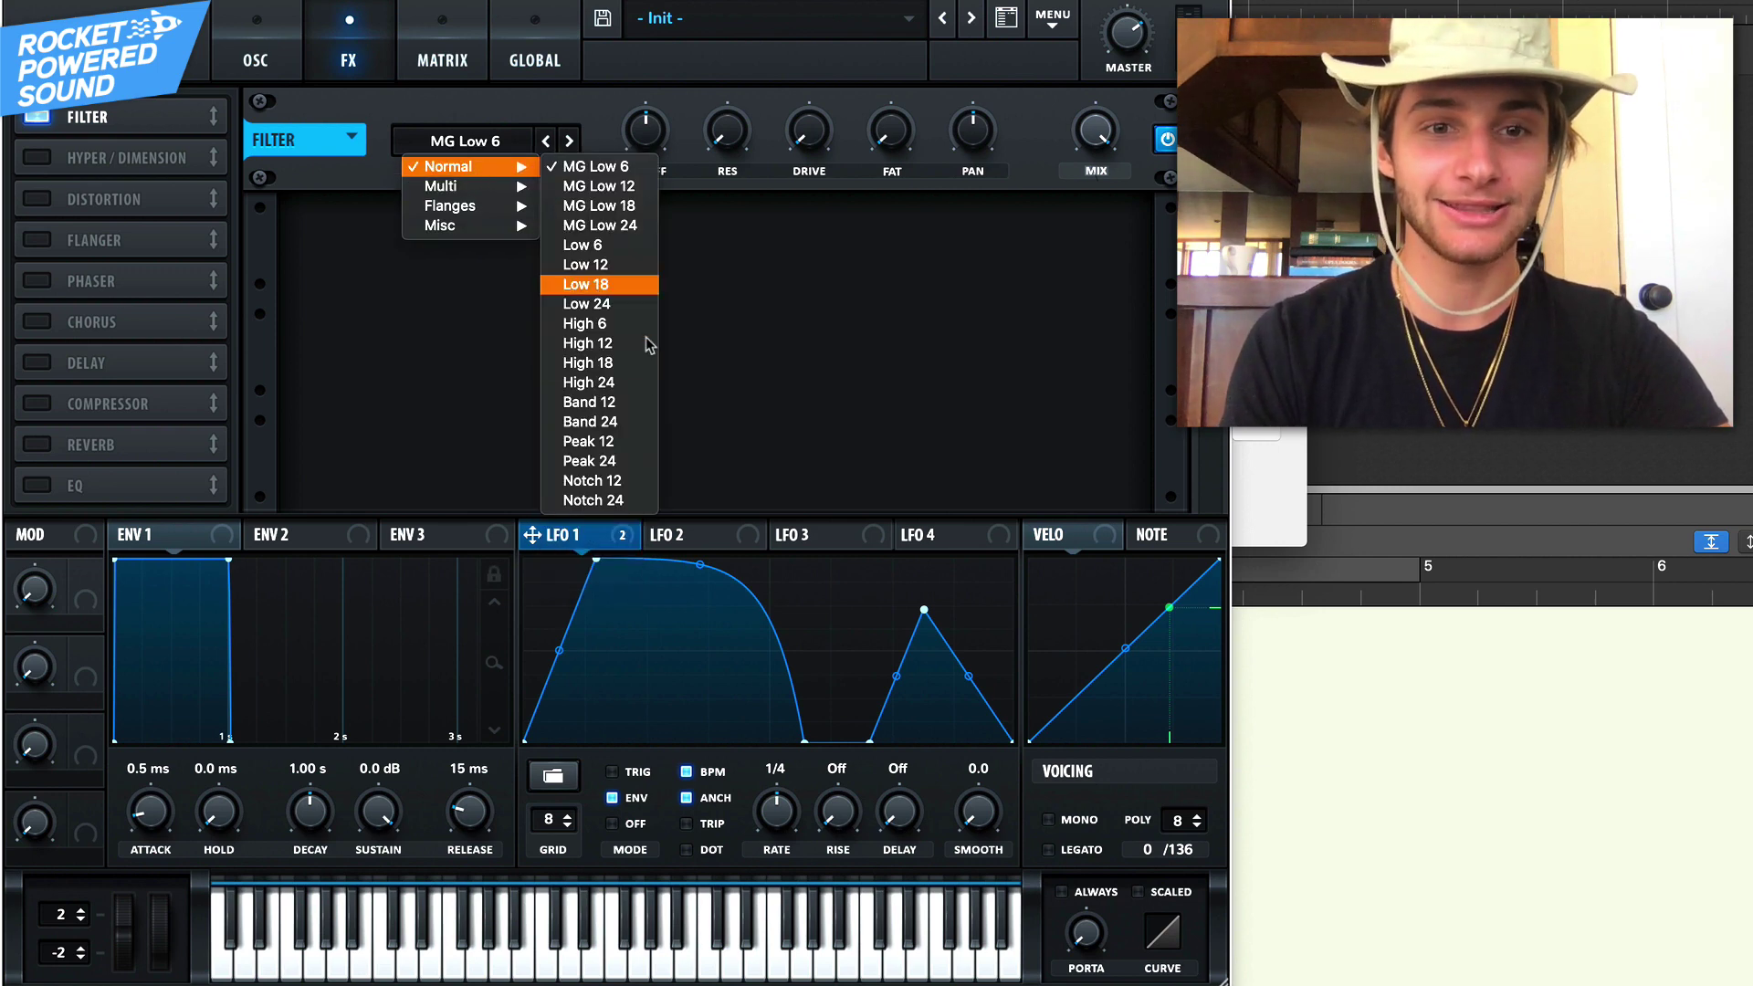
{"action": "left_click", "coordinate": [635, 422]}
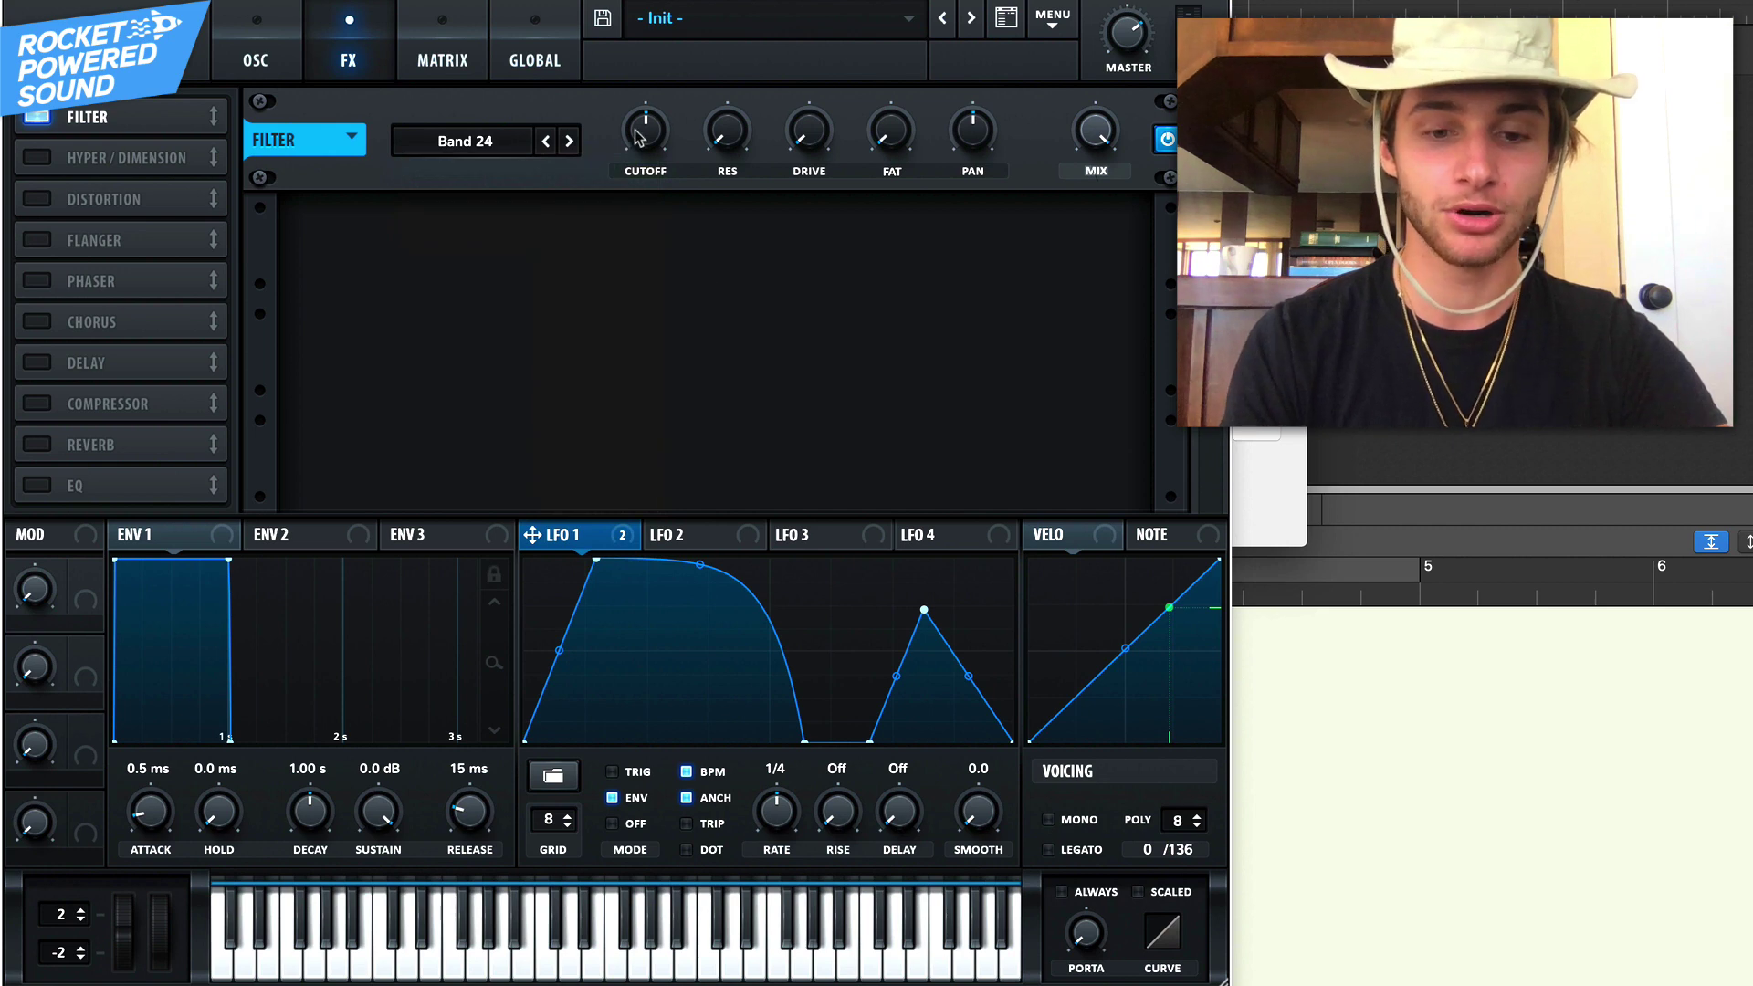
{"action": "left_click_drag", "start_coordinate": [638, 137], "coordinate": [614, 208]}
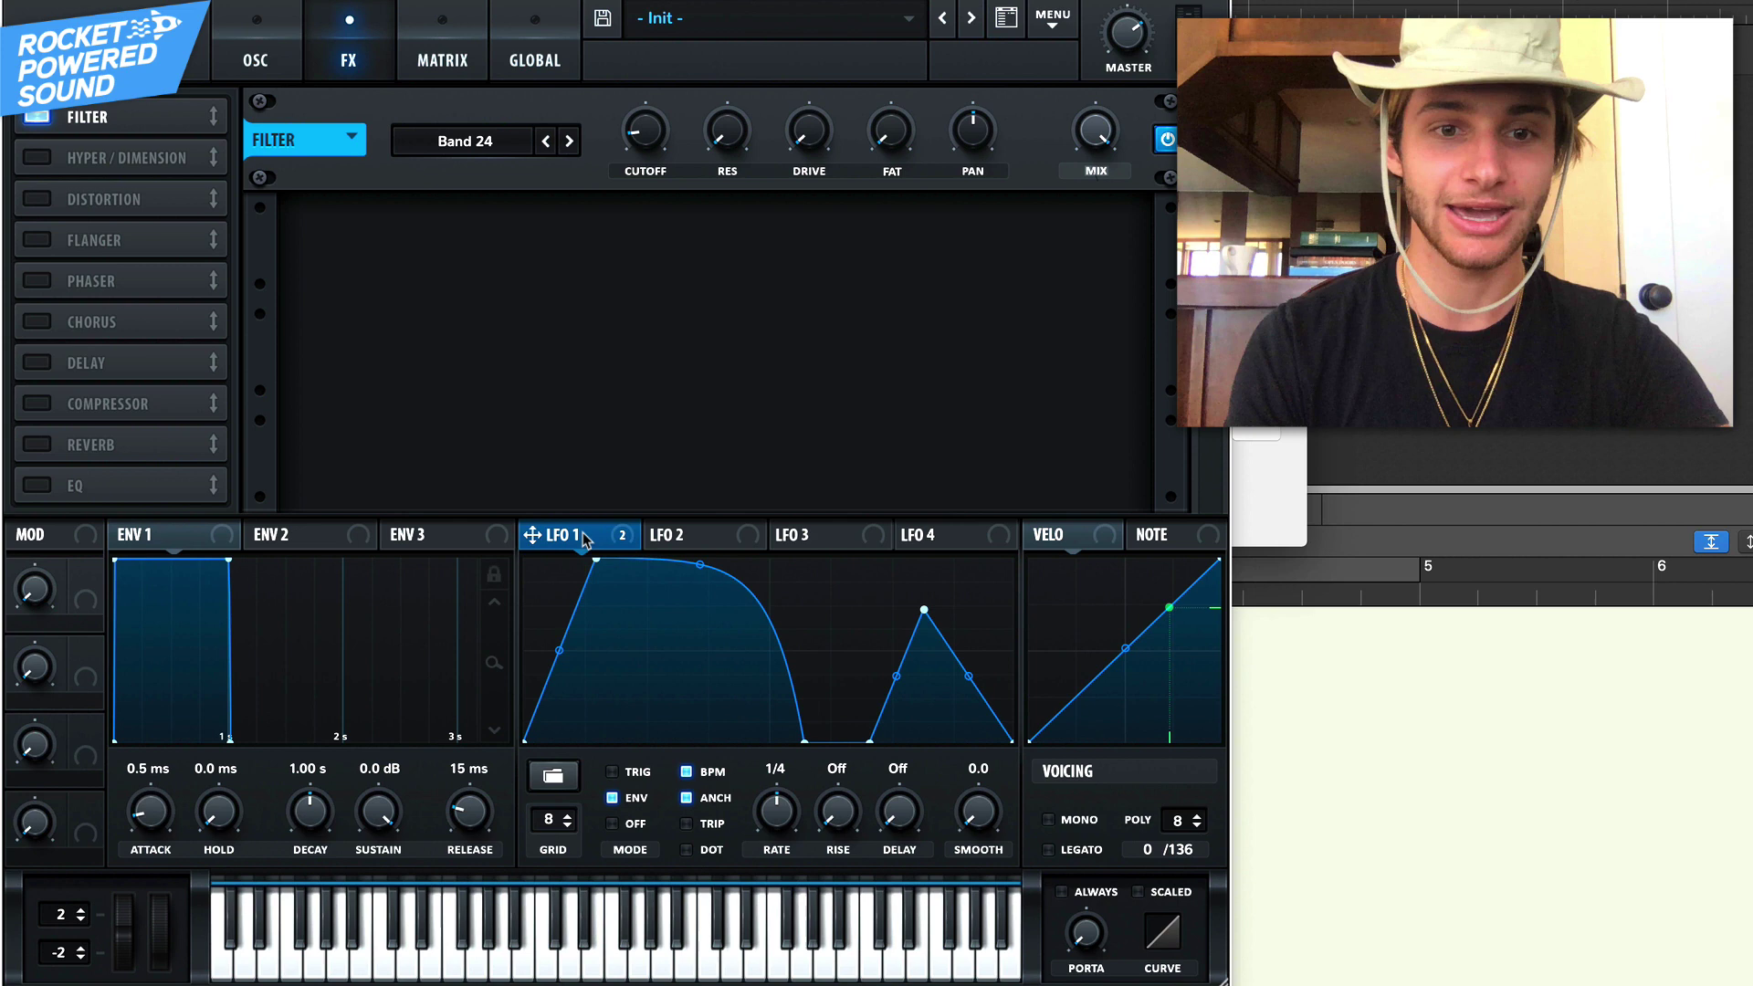
{"action": "left_click_drag", "start_coordinate": [584, 538], "coordinate": [639, 162]}
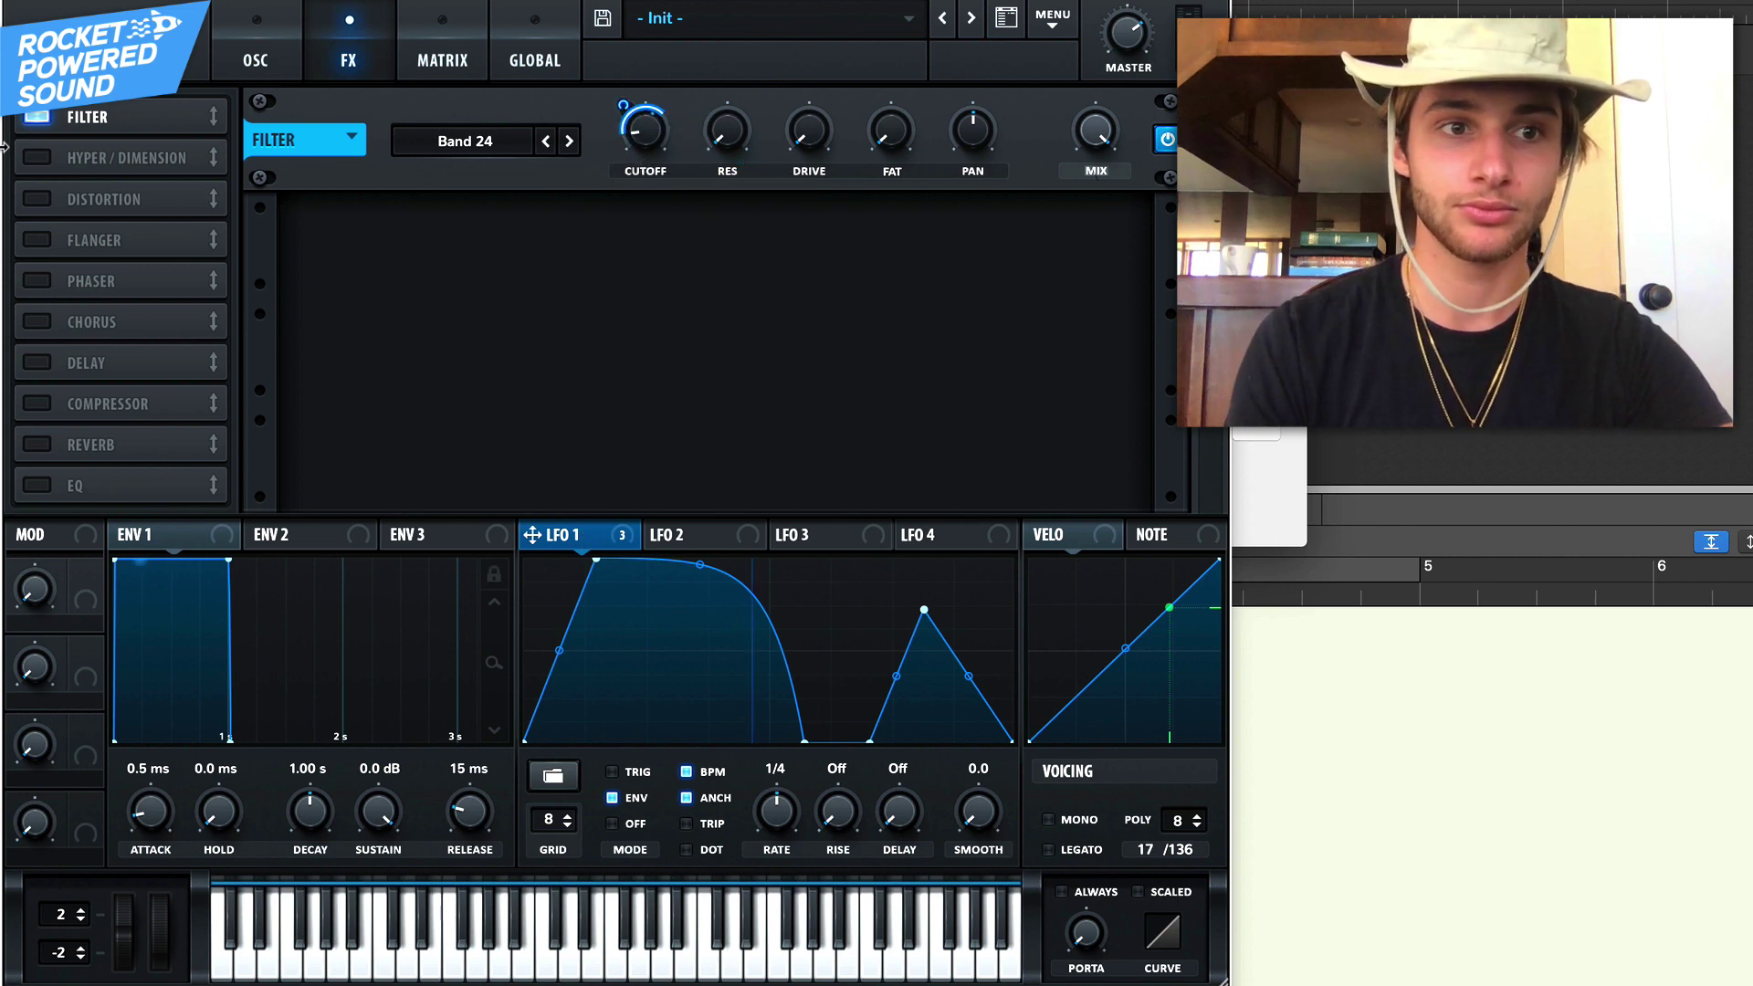
Bypass and re-enable the effects filter to compare the sound, and try raising its drive
{"action": "left_click", "coordinate": [33, 119]}
{"action": "left_click", "coordinate": [33, 119]}
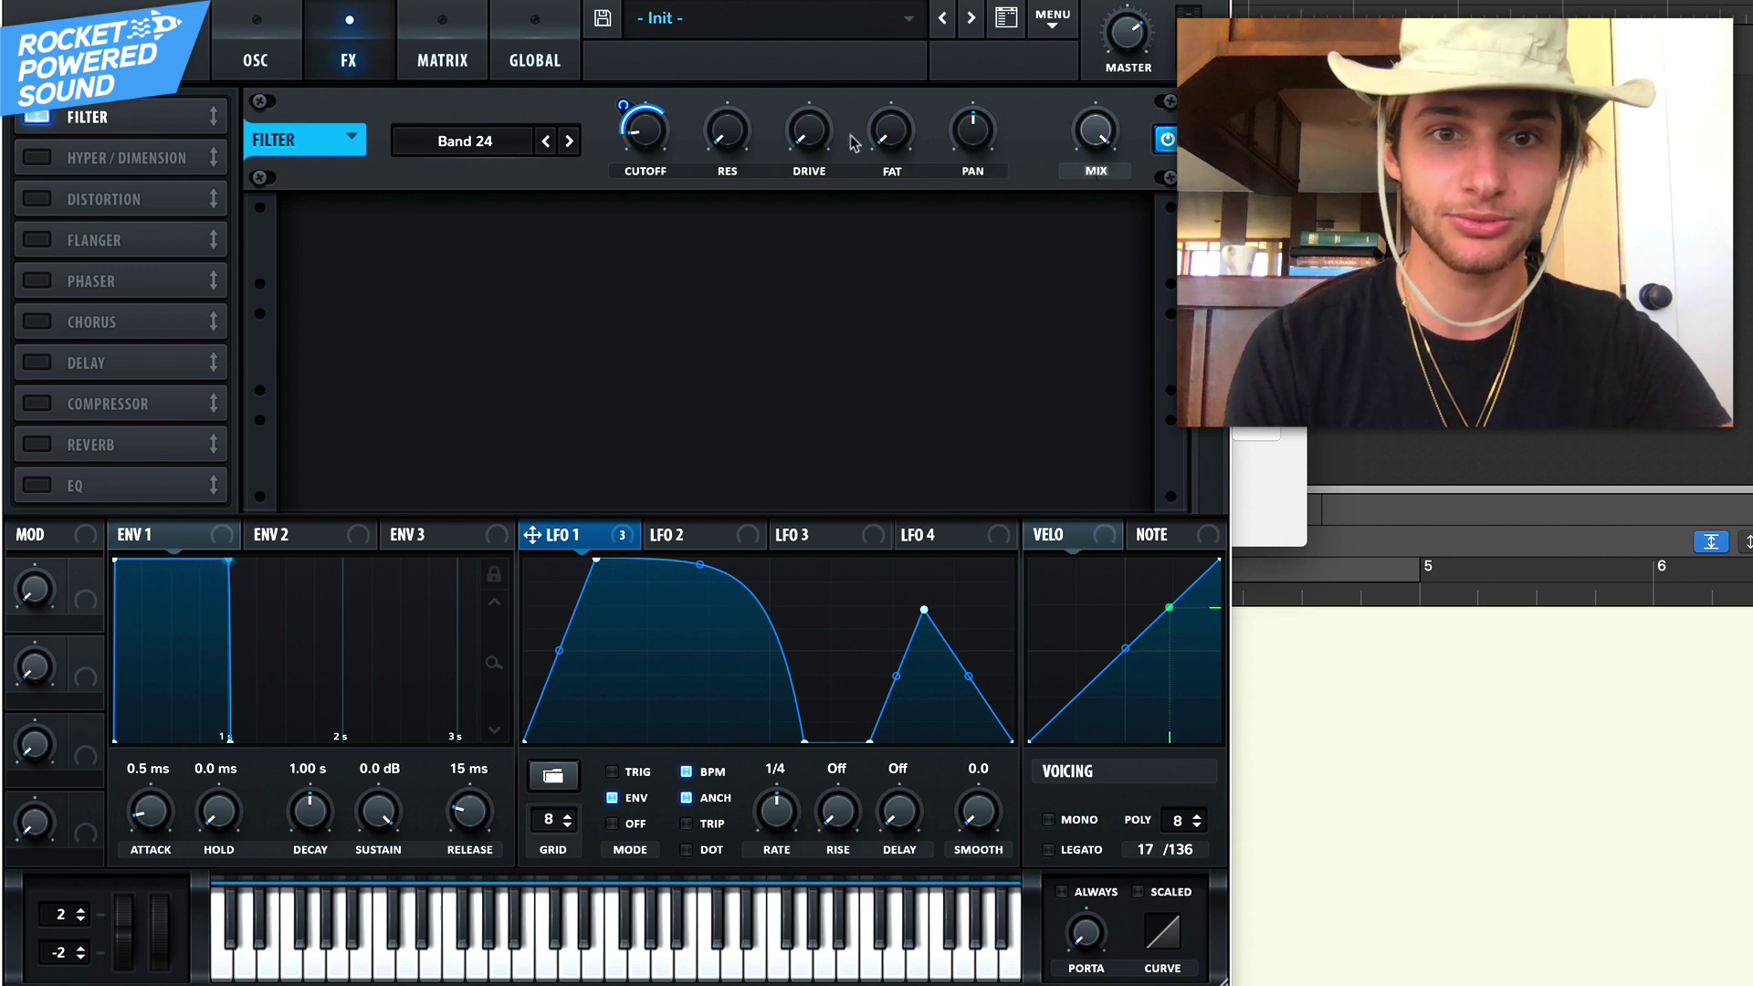
{"action": "left_click_drag", "start_coordinate": [835, 139], "coordinate": [851, 5]}
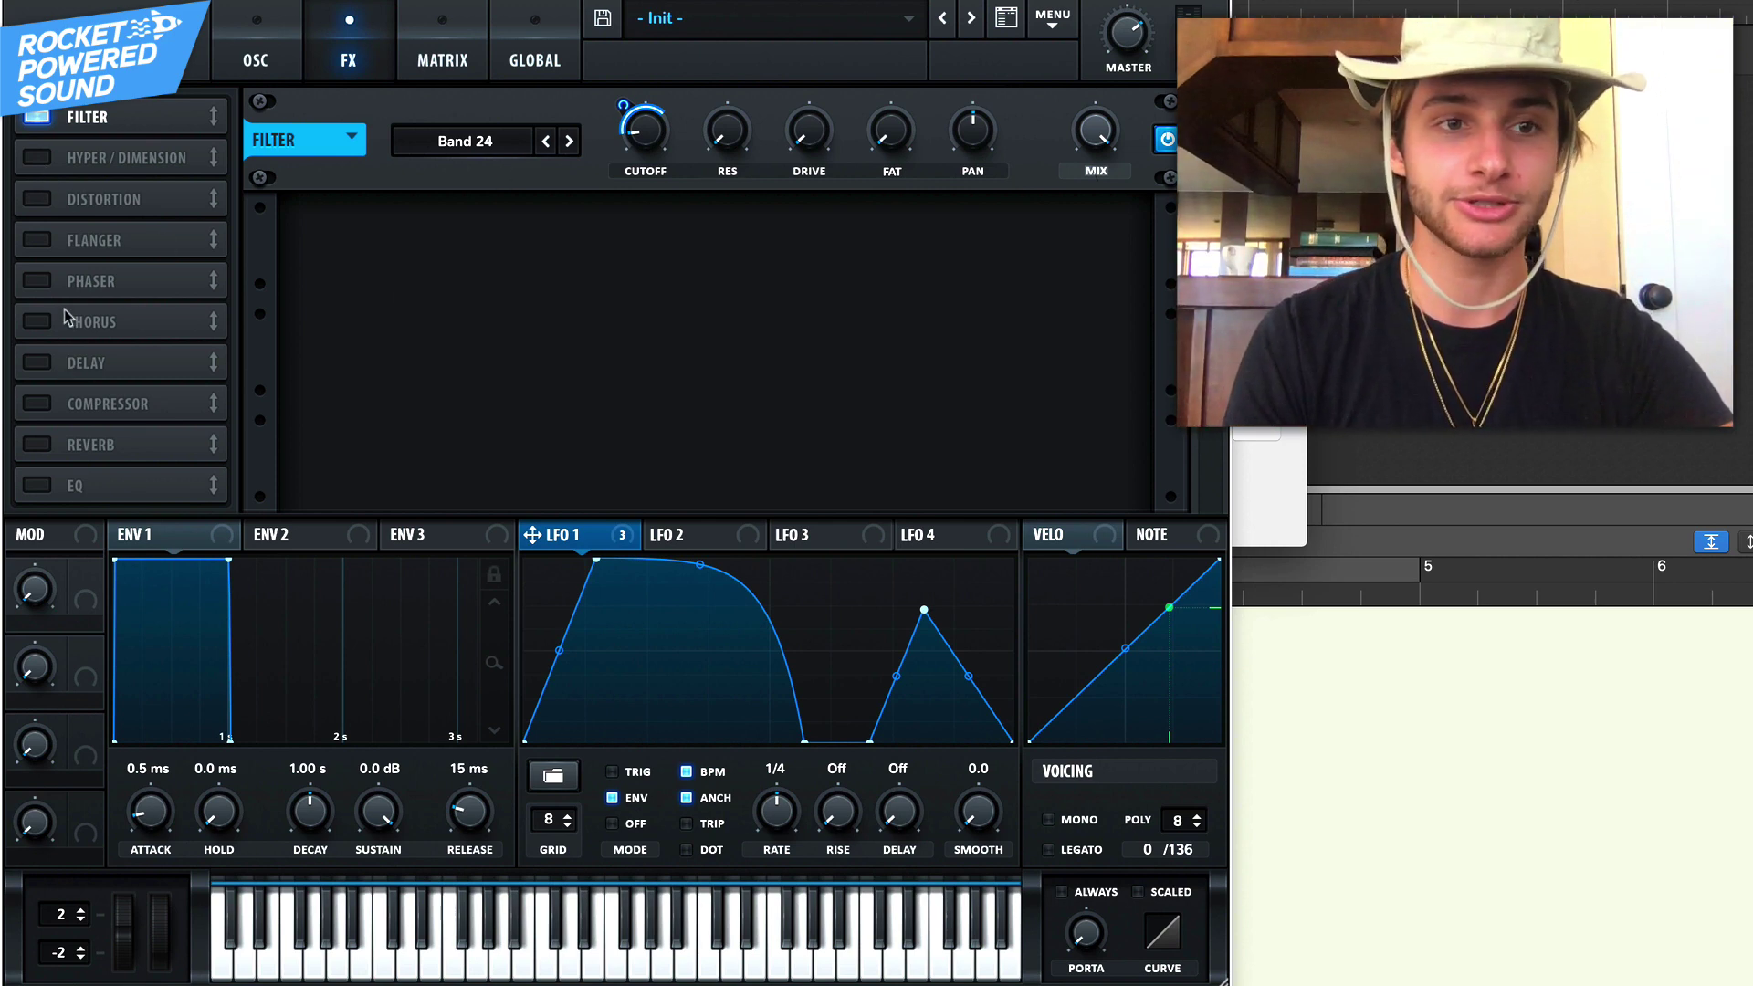
Enable the Tube distortion effect and raise its drive well above halfway
{"action": "left_click", "coordinate": [36, 203]}
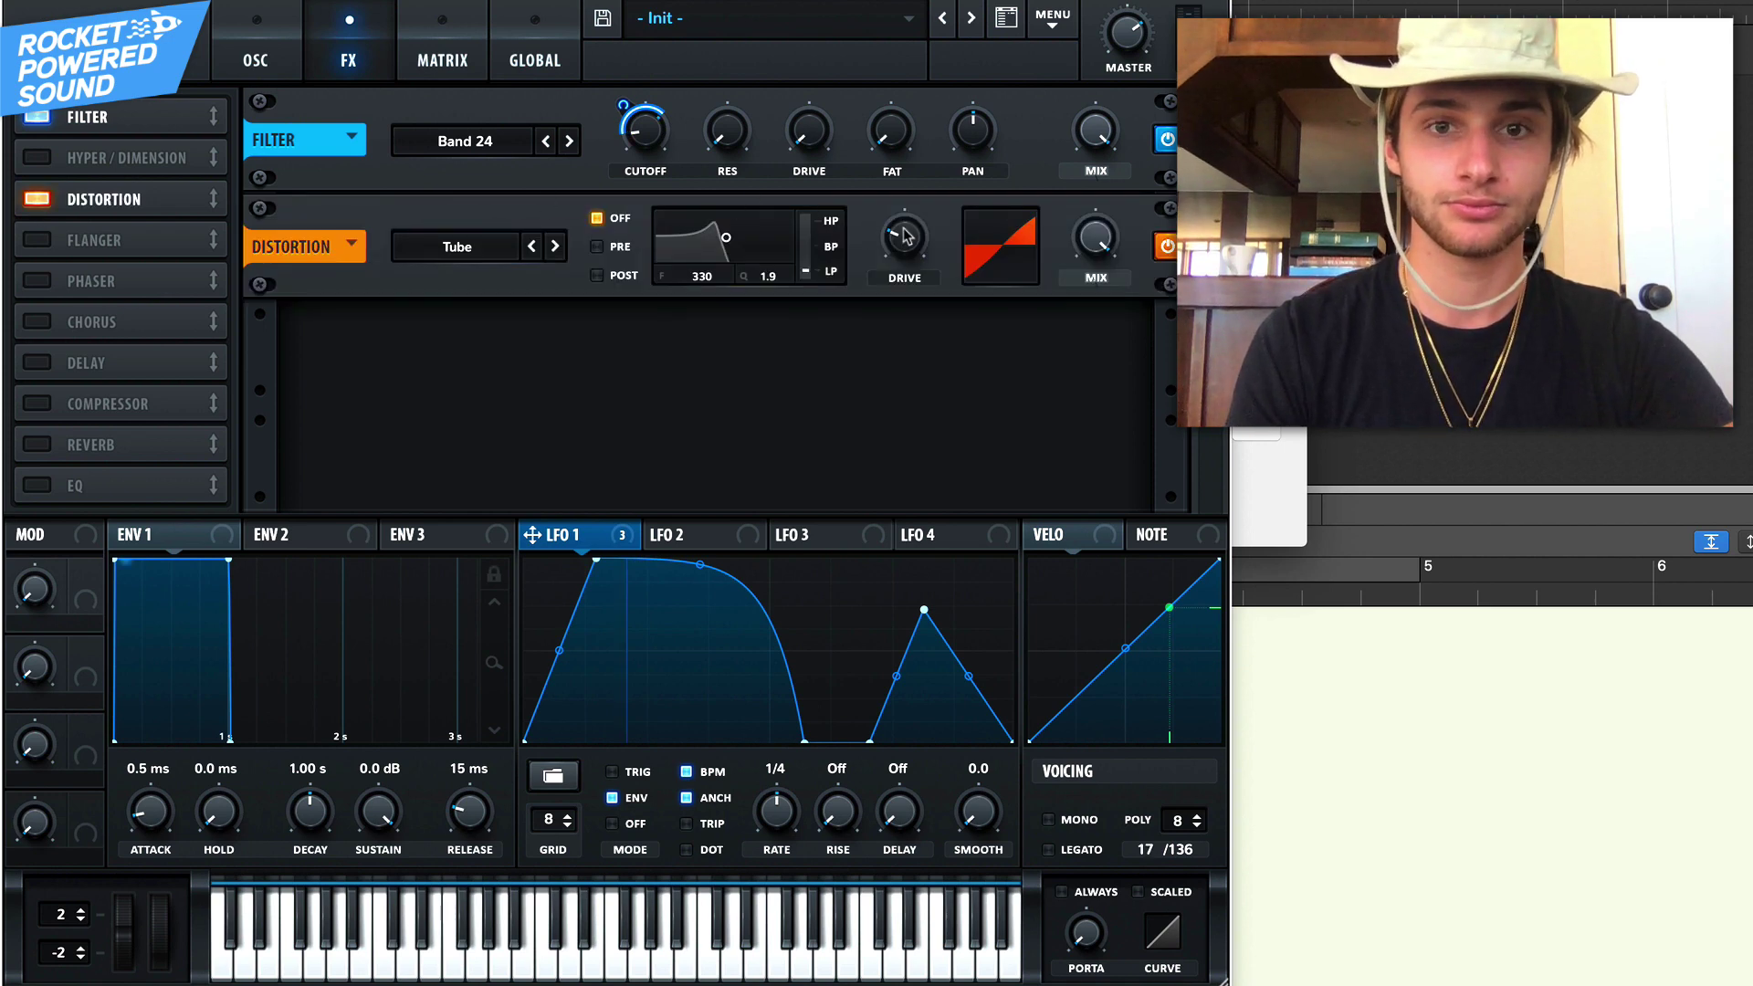
{"action": "left_click_drag", "start_coordinate": [905, 237], "coordinate": [943, 102]}
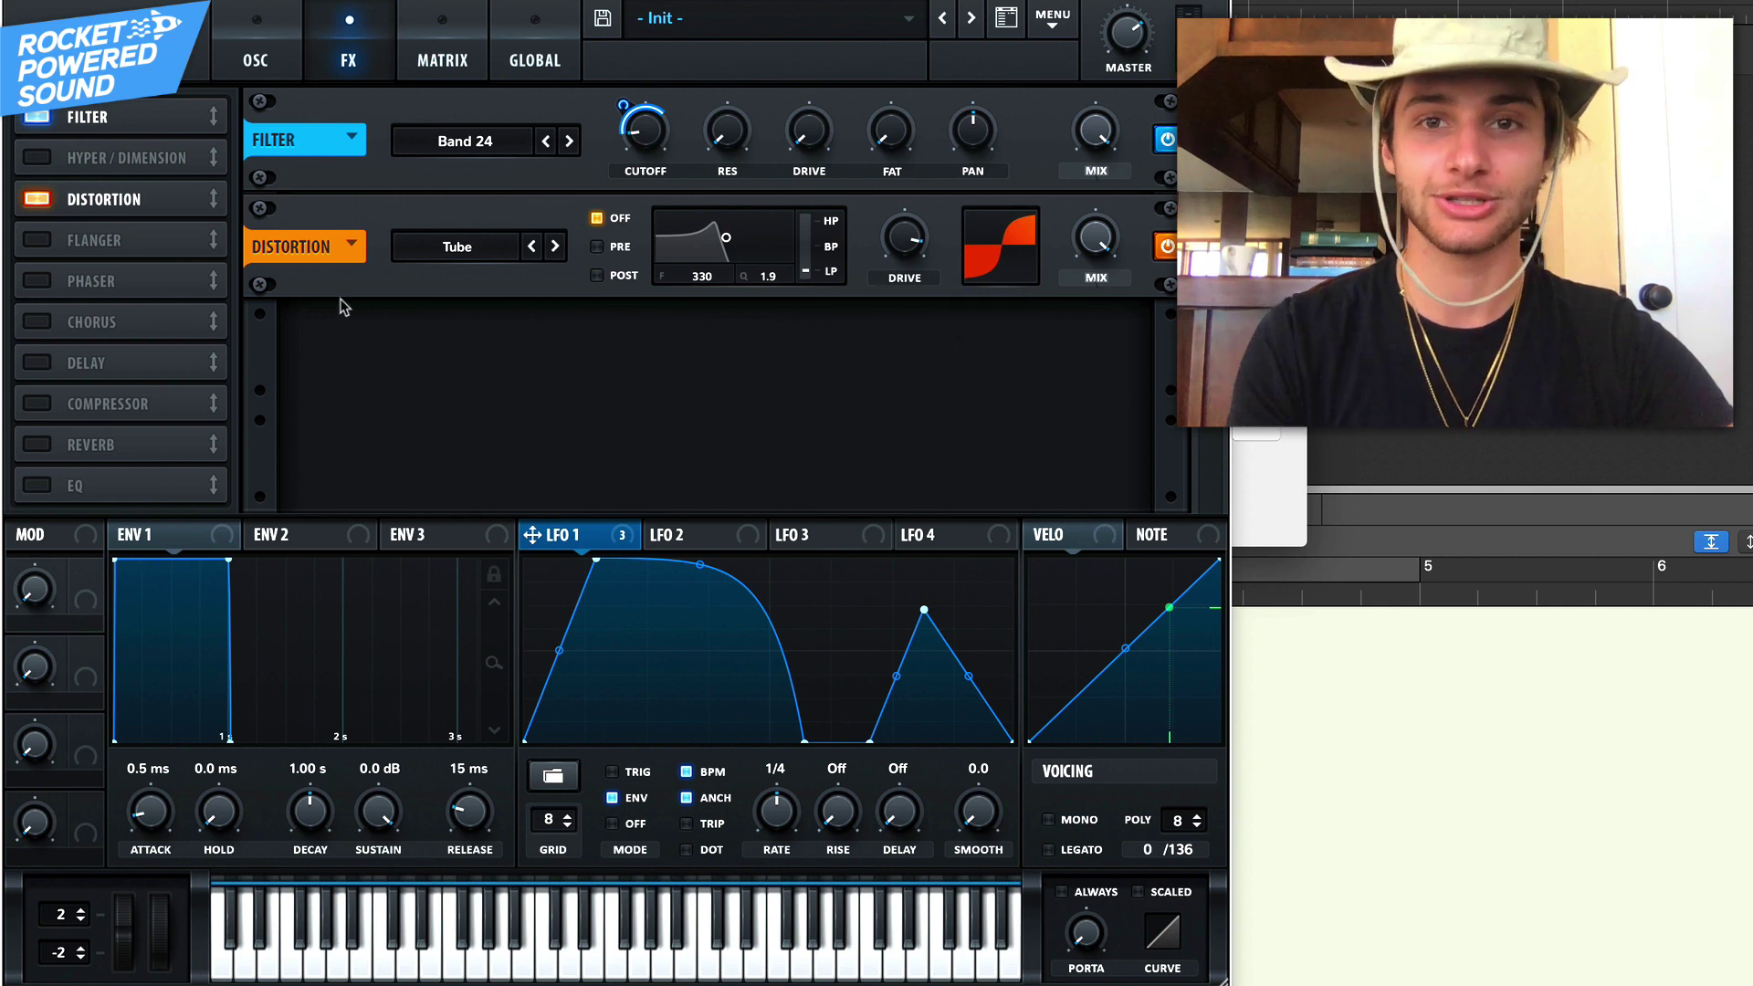
Enable the compressor in multiband mode directly after the distortion, raising its gain and the master volume slightly
{"action": "left_click", "coordinate": [44, 402]}
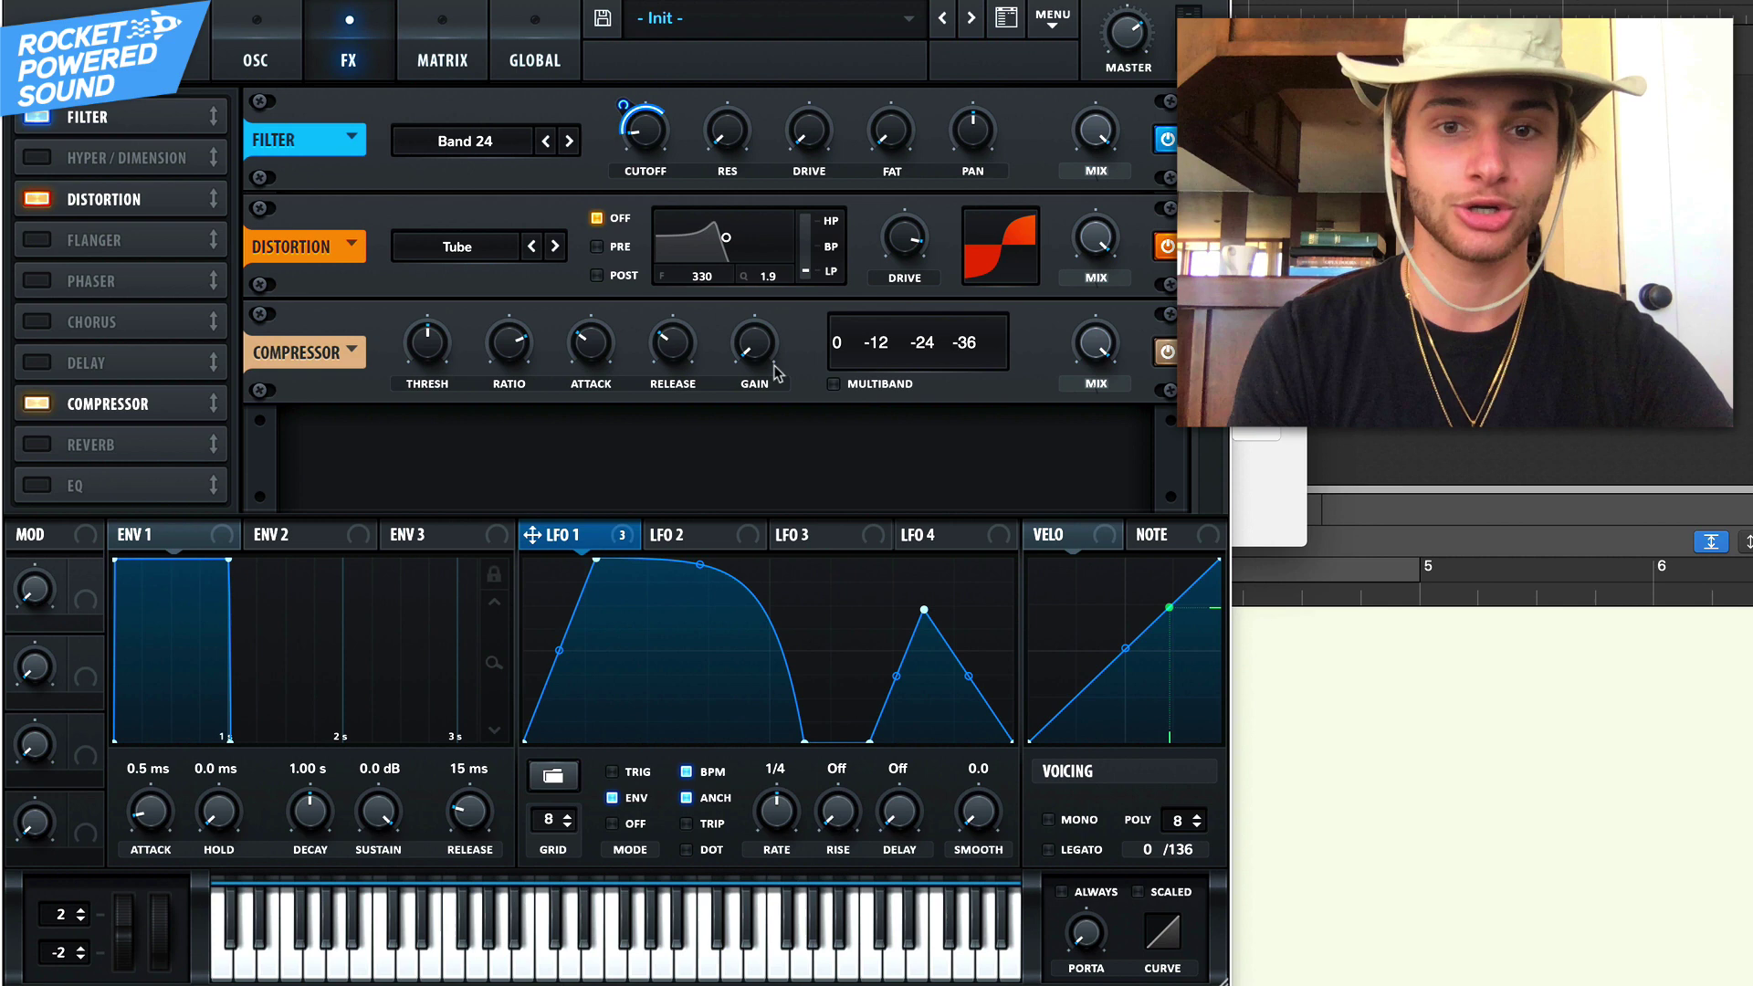
{"action": "left_click", "coordinate": [851, 391]}
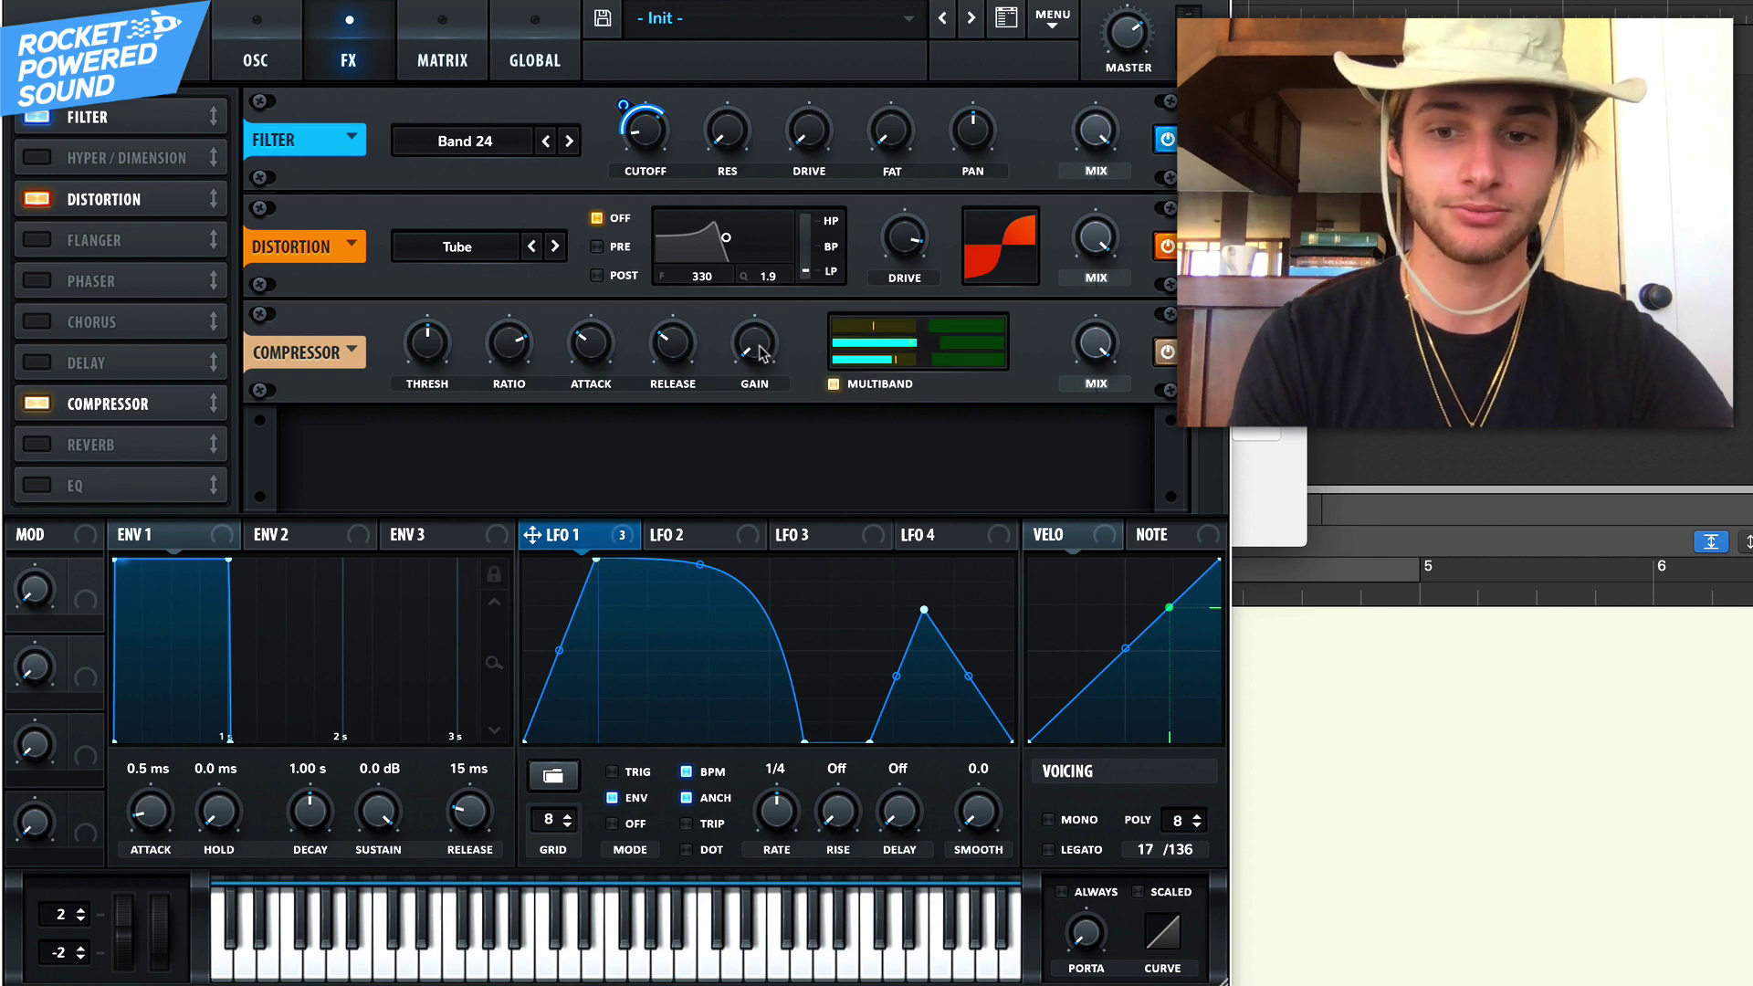
{"action": "left_click_drag", "start_coordinate": [760, 350], "coordinate": [762, 302]}
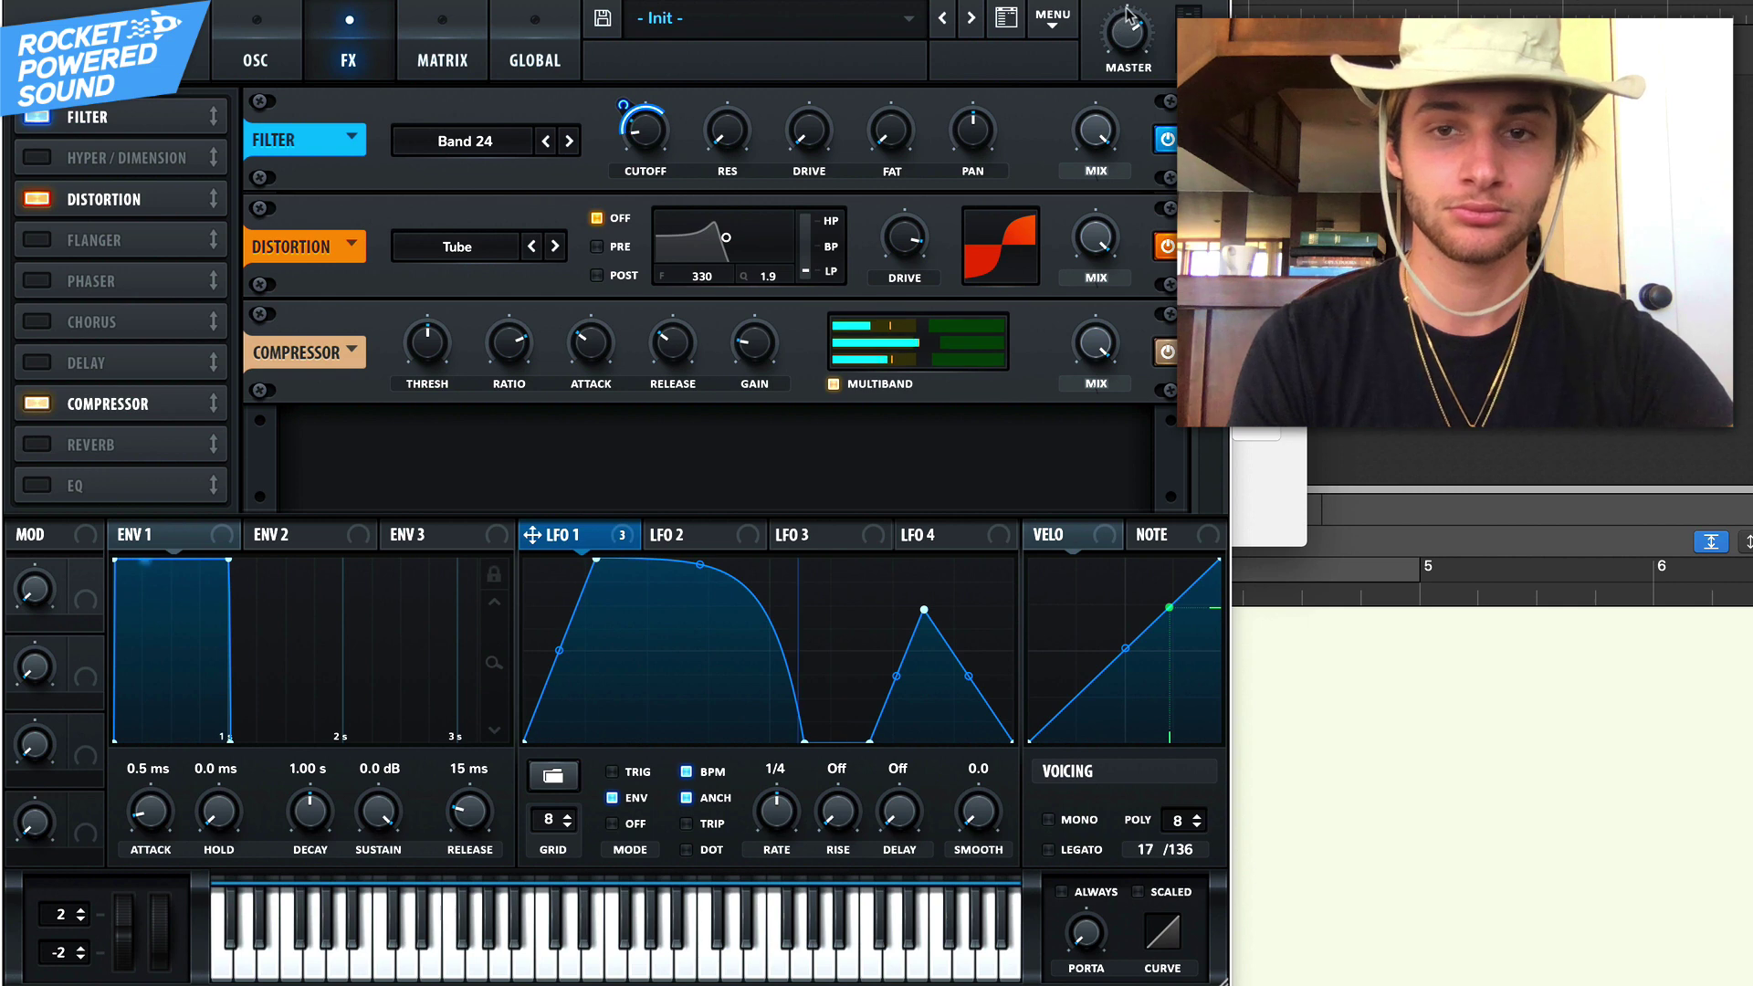
{"action": "left_click_drag", "start_coordinate": [1131, 32], "coordinate": [1140, 5]}
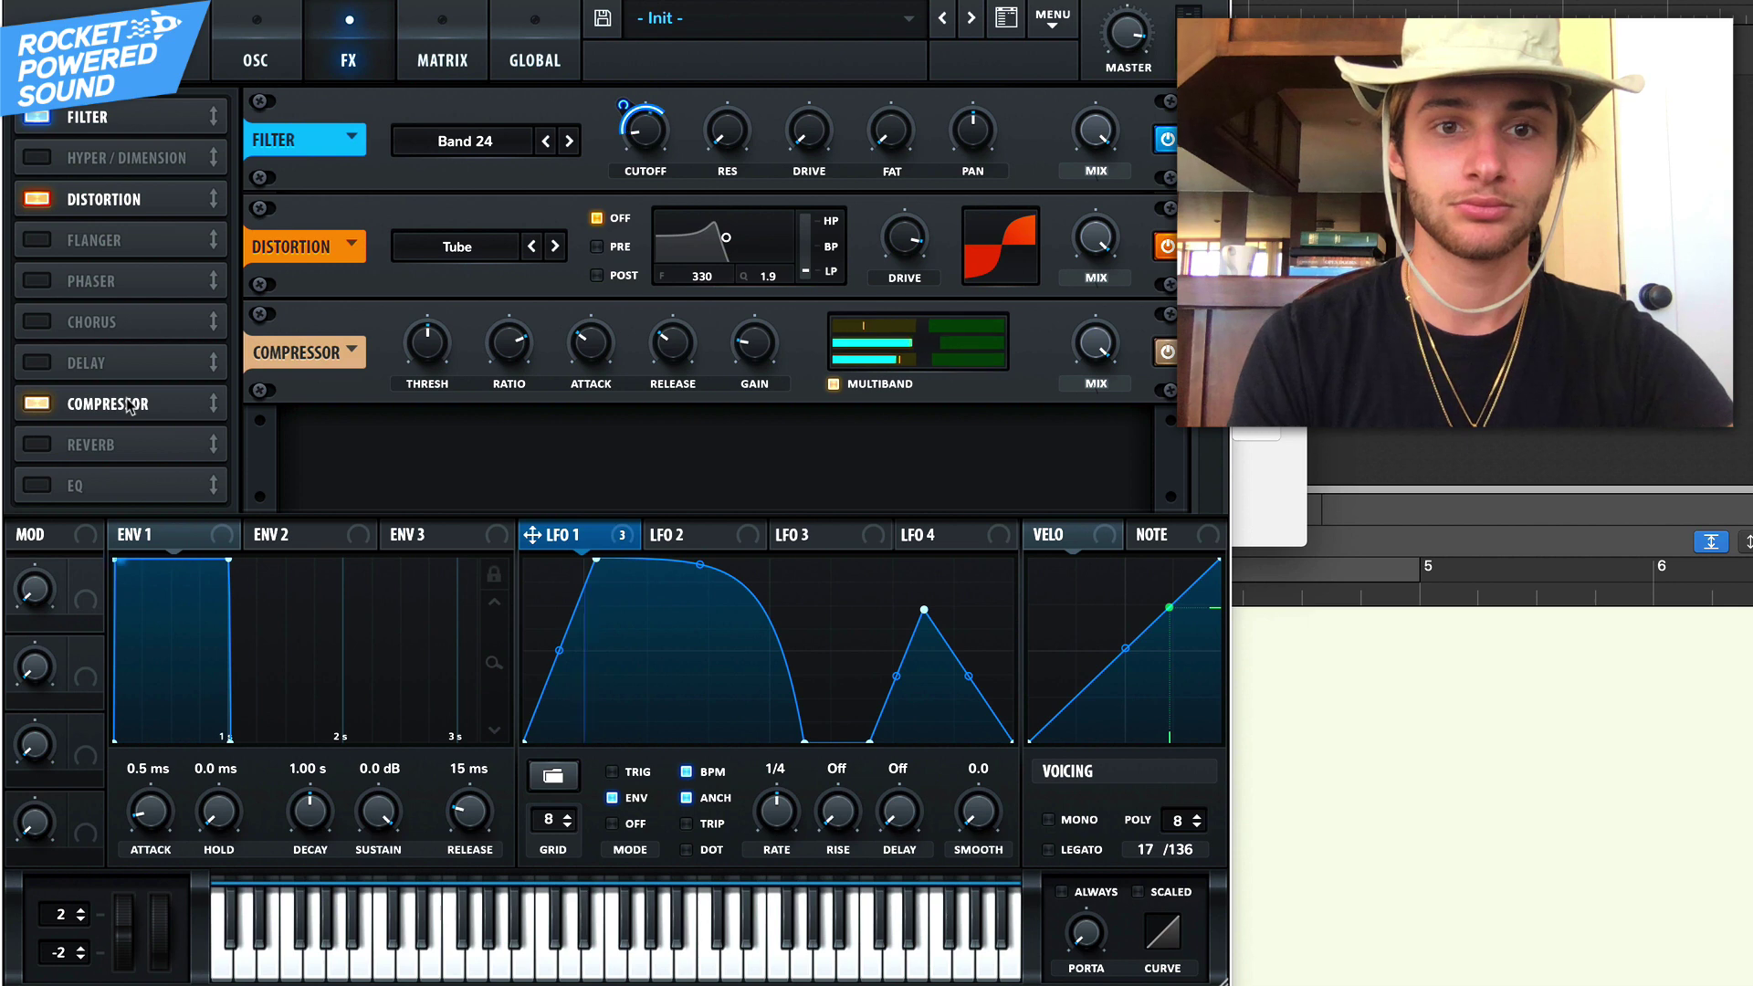
{"action": "left_click_drag", "start_coordinate": [129, 406], "coordinate": [137, 240]}
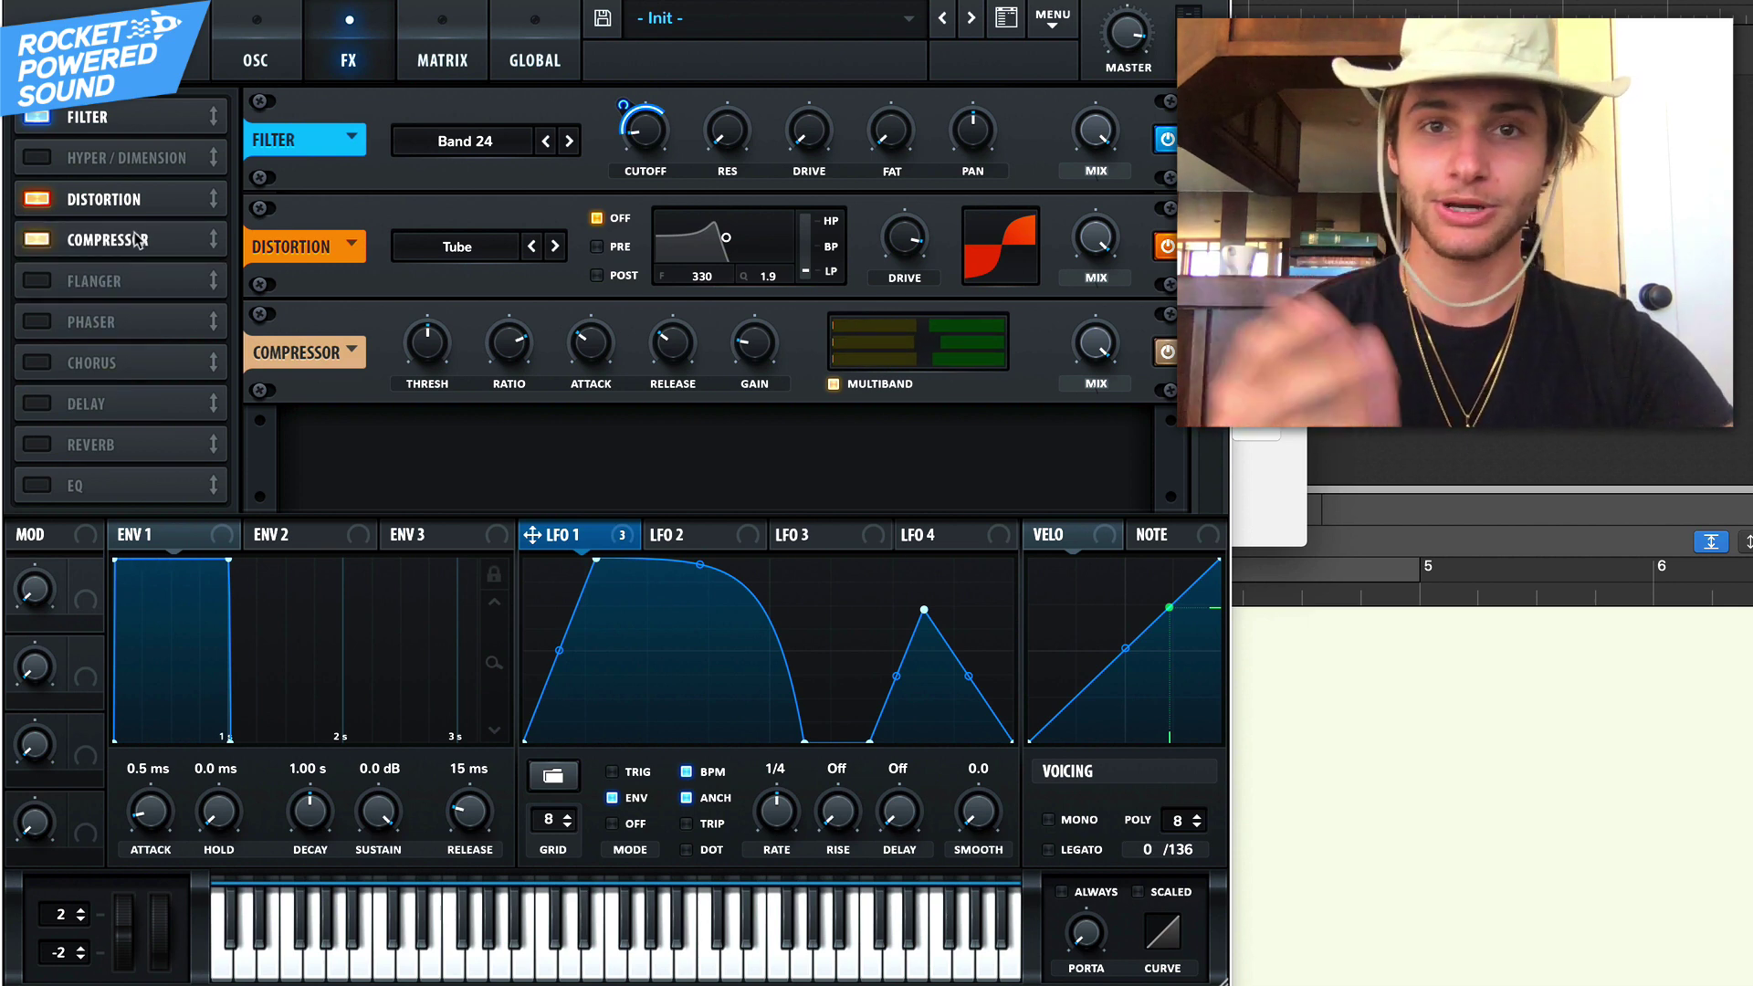
Enable the EQ directly after the compressor and set its low band to a peak shape with minimum gain
{"action": "left_click", "coordinate": [34, 484]}
{"action": "left_click_drag", "start_coordinate": [117, 475], "coordinate": [151, 276]}
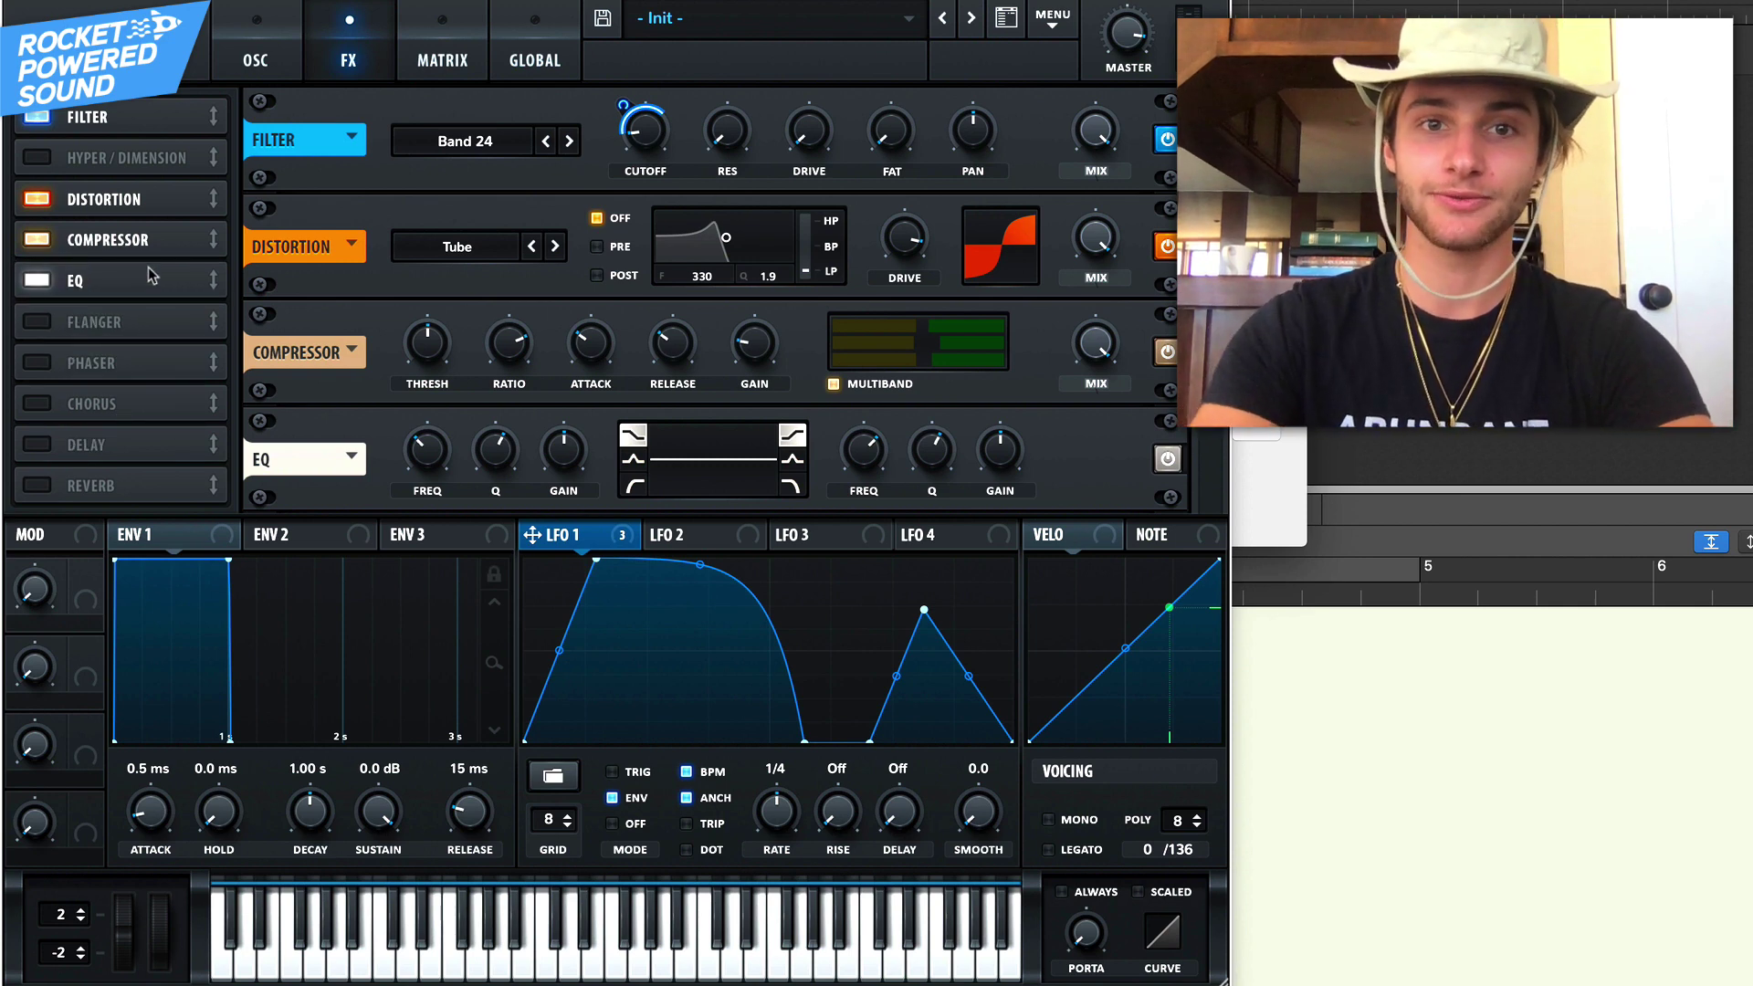
{"action": "left_click", "coordinate": [633, 459]}
{"action": "left_click_drag", "start_coordinate": [563, 448], "coordinate": [528, 512]}
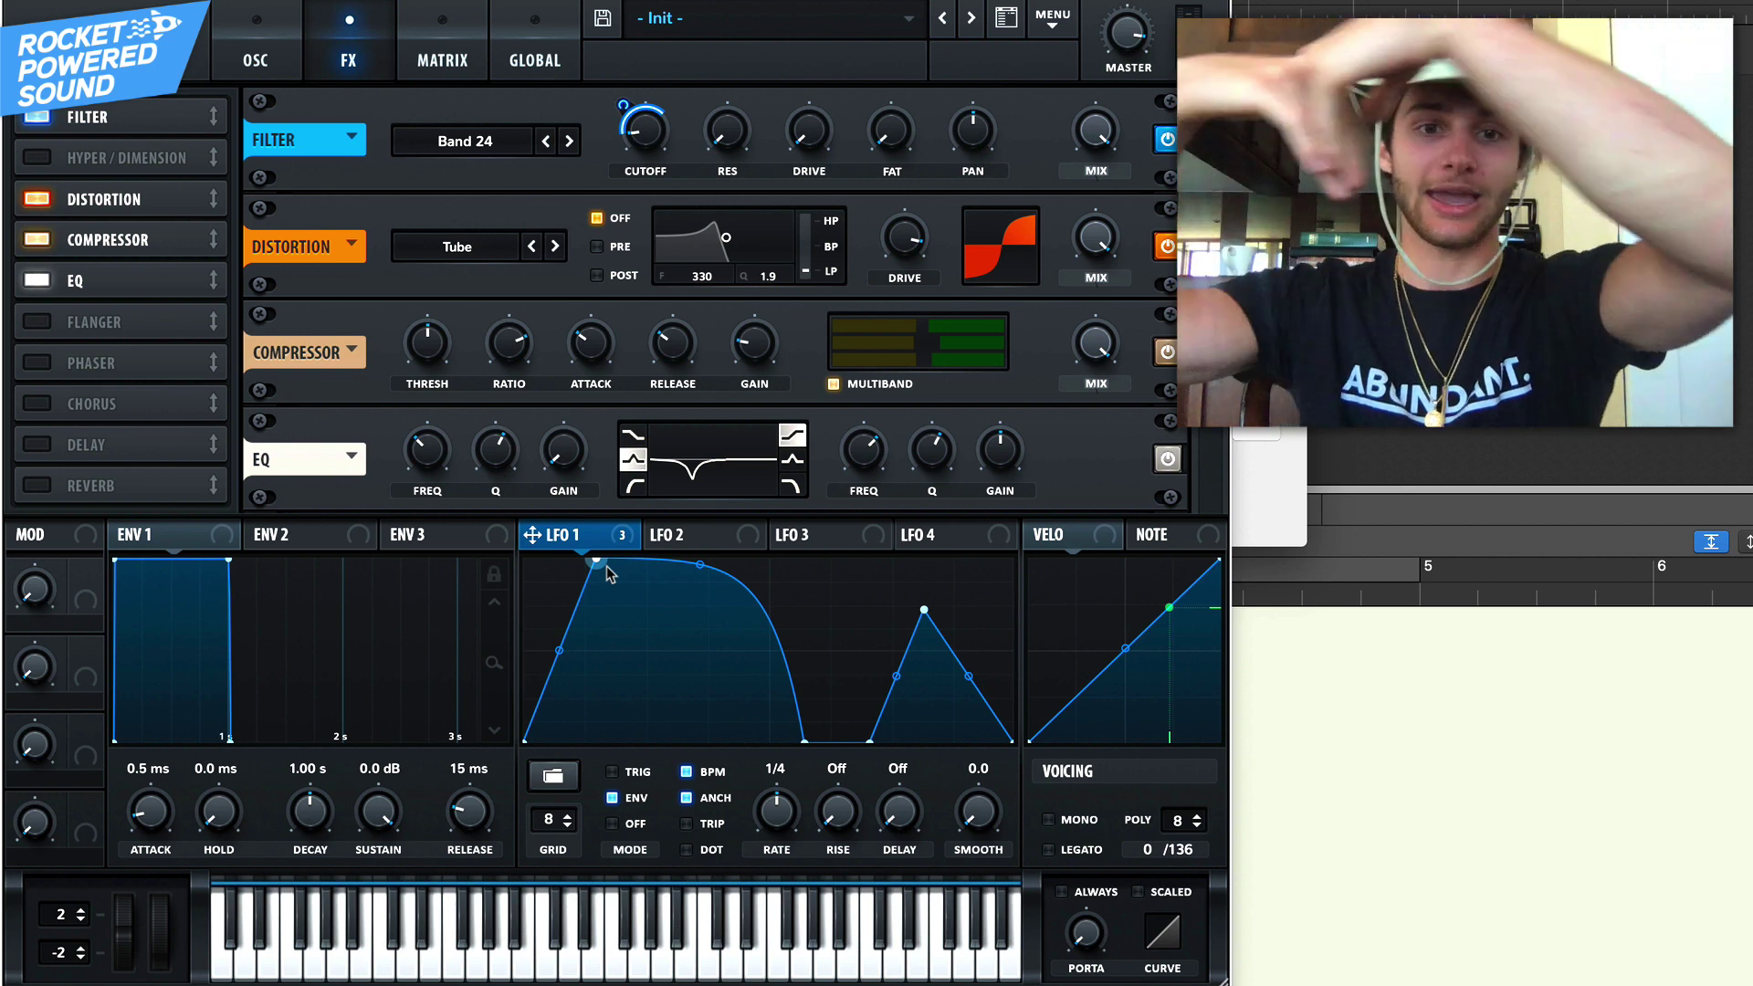
Raise the Q and the frequency of the EQ's low band while playing the sound
{"action": "key", "text": "space"}
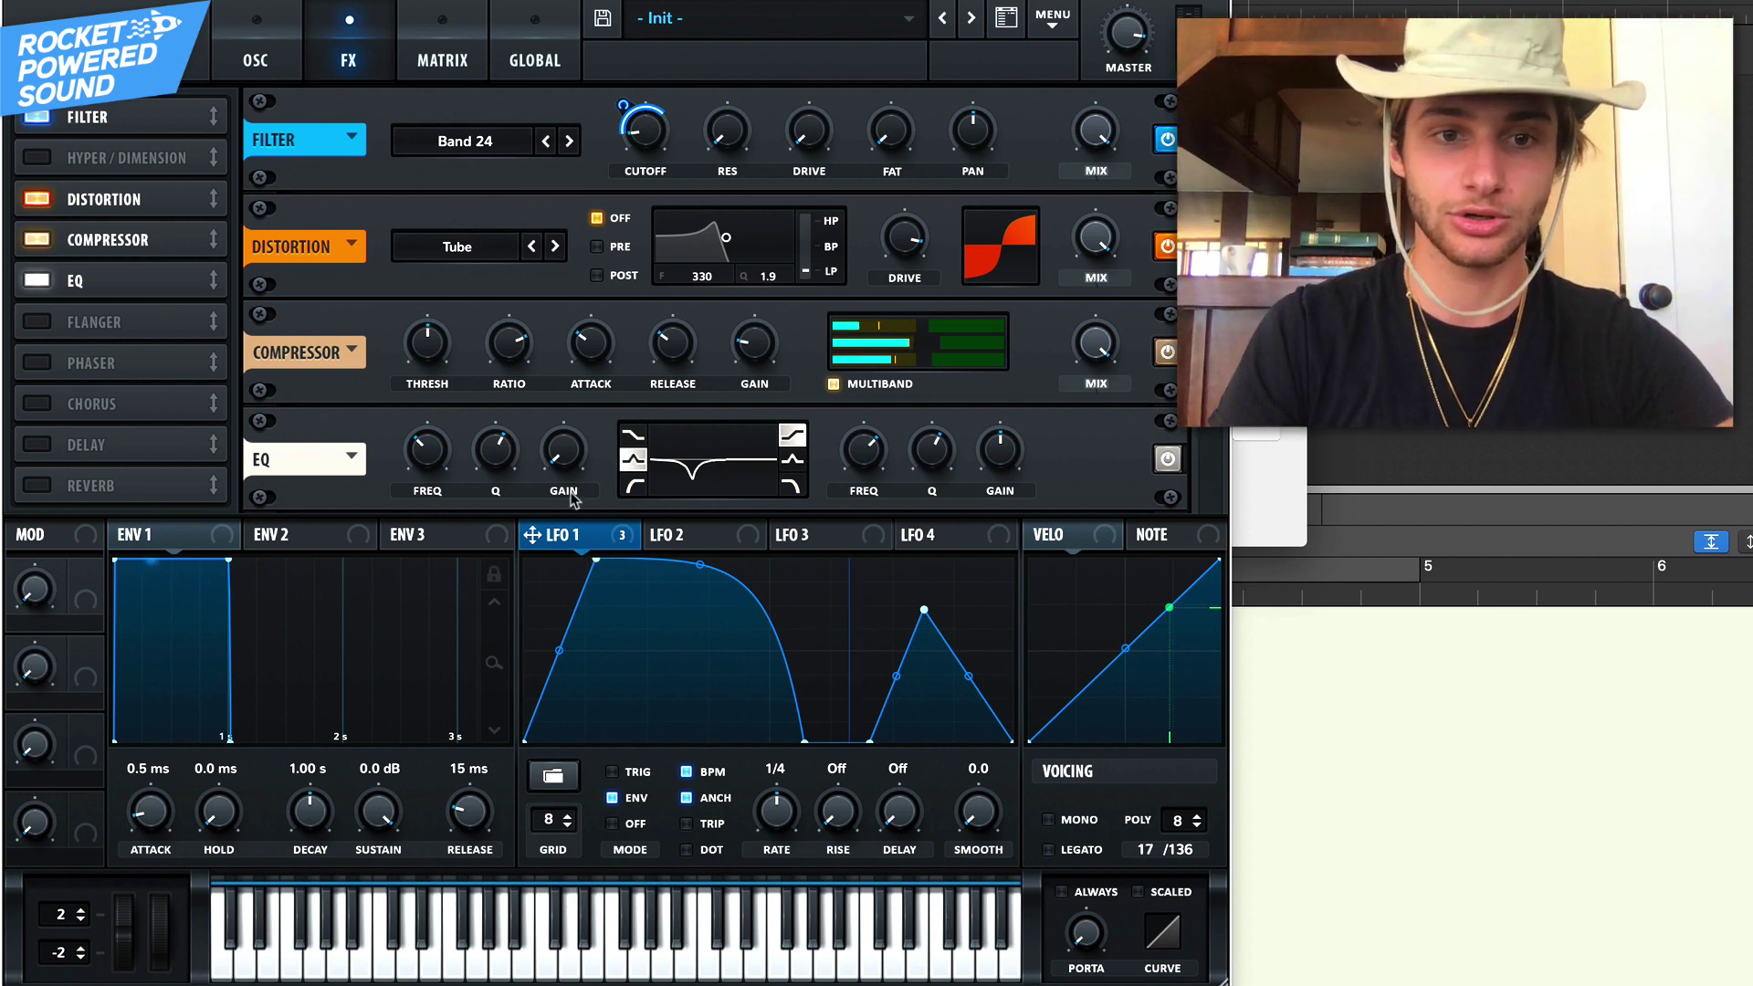
{"action": "mouse_move", "coordinate": [502, 457]}
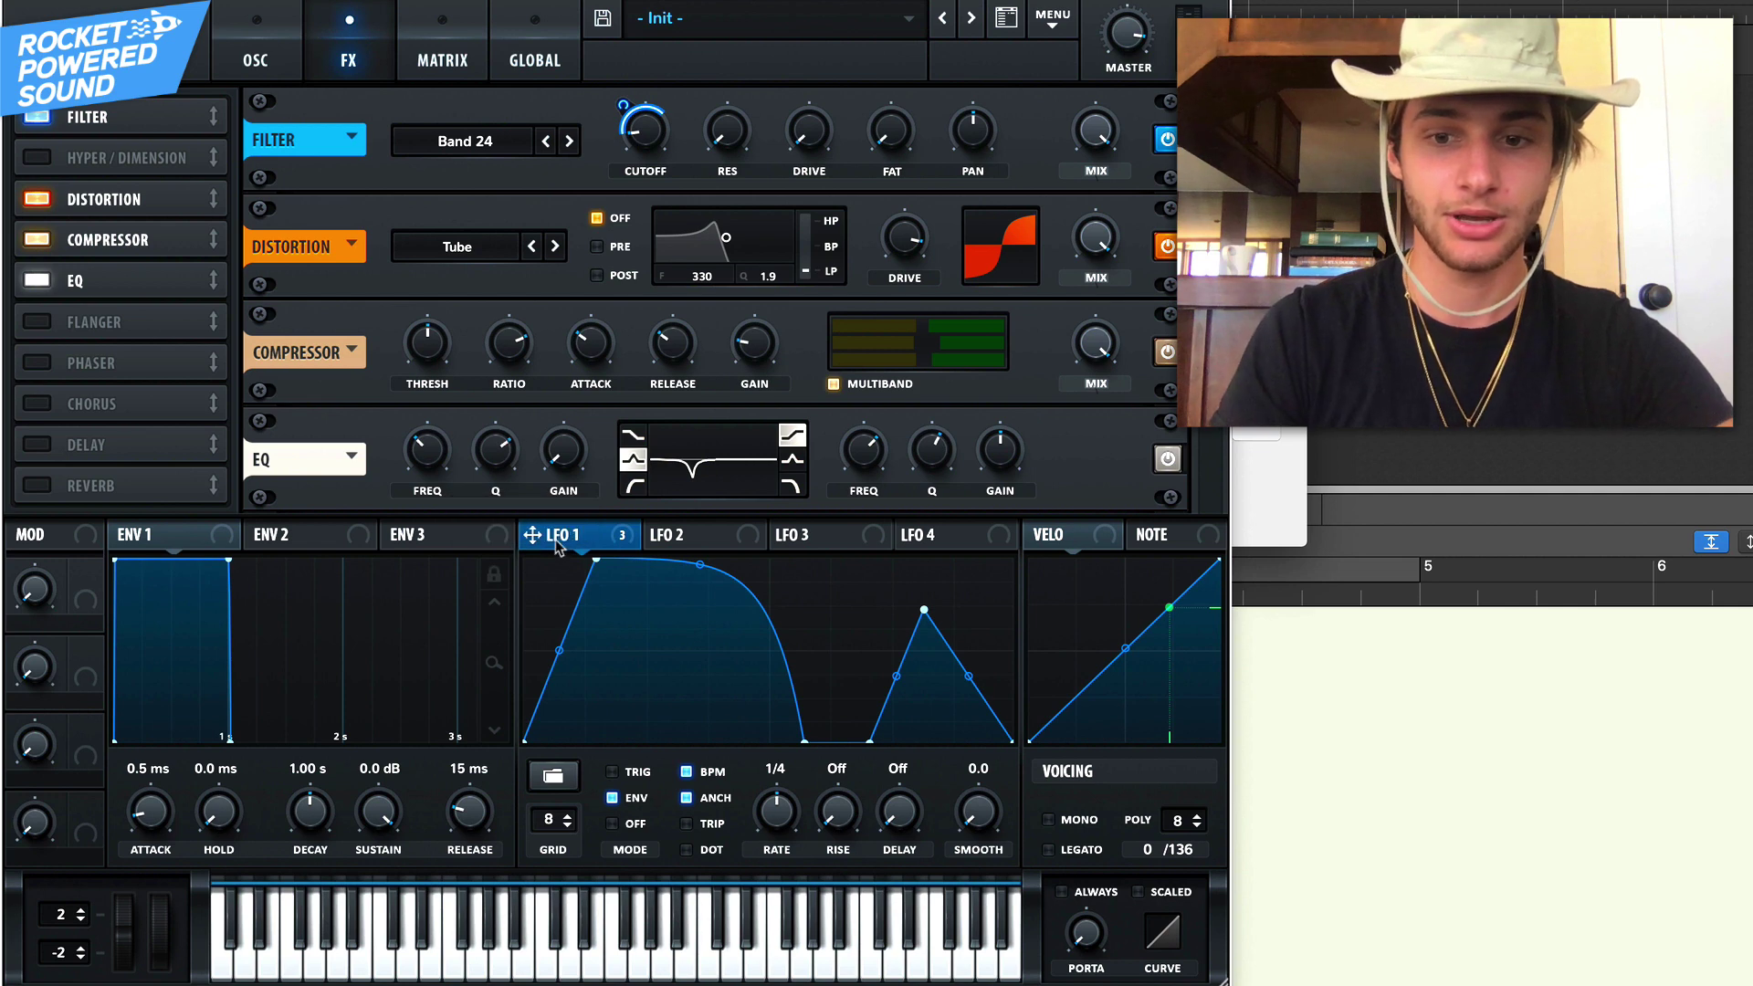
{"action": "left_click_drag", "start_coordinate": [423, 441], "coordinate": [446, 391]}
{"action": "left_click", "coordinate": [256, 56]}
{"action": "left_click", "coordinate": [1068, 148]}
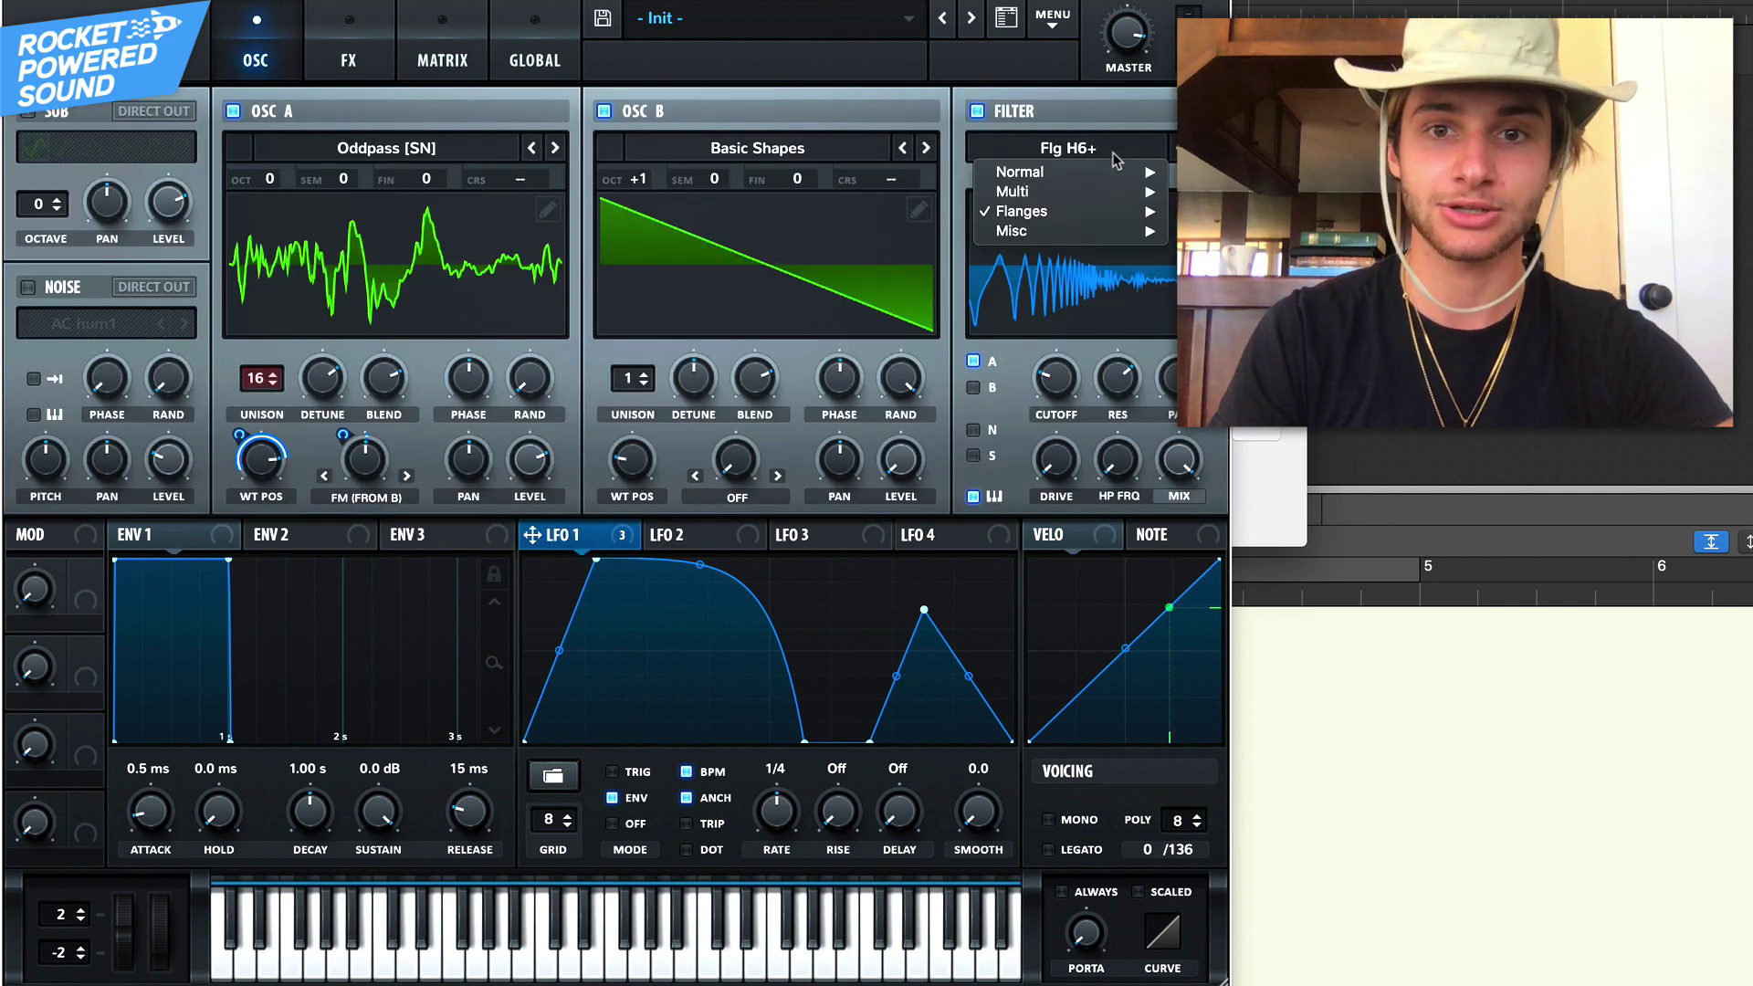
{"action": "mouse_move", "coordinate": [1101, 205]}
{"action": "mouse_move", "coordinate": [1109, 172]}
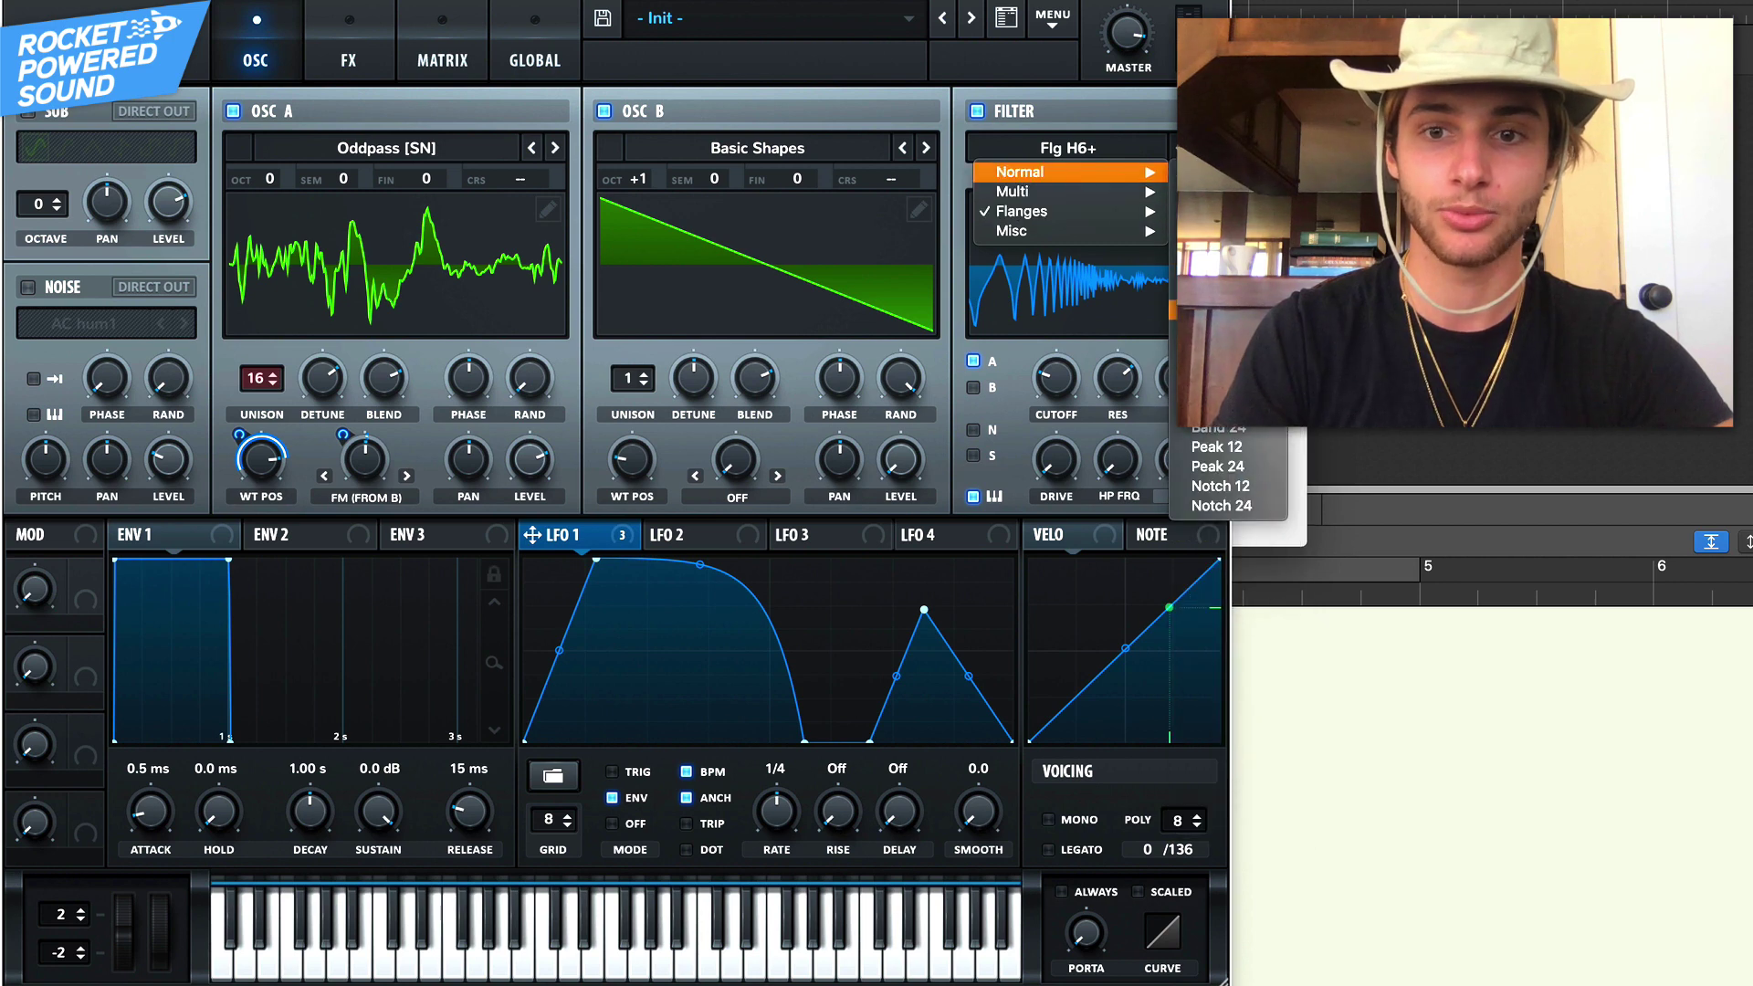
Assign LFO 1 to the EQ's low band frequency with a depth of -25 and lower that frequency slightly
{"action": "left_click", "coordinate": [380, 47]}
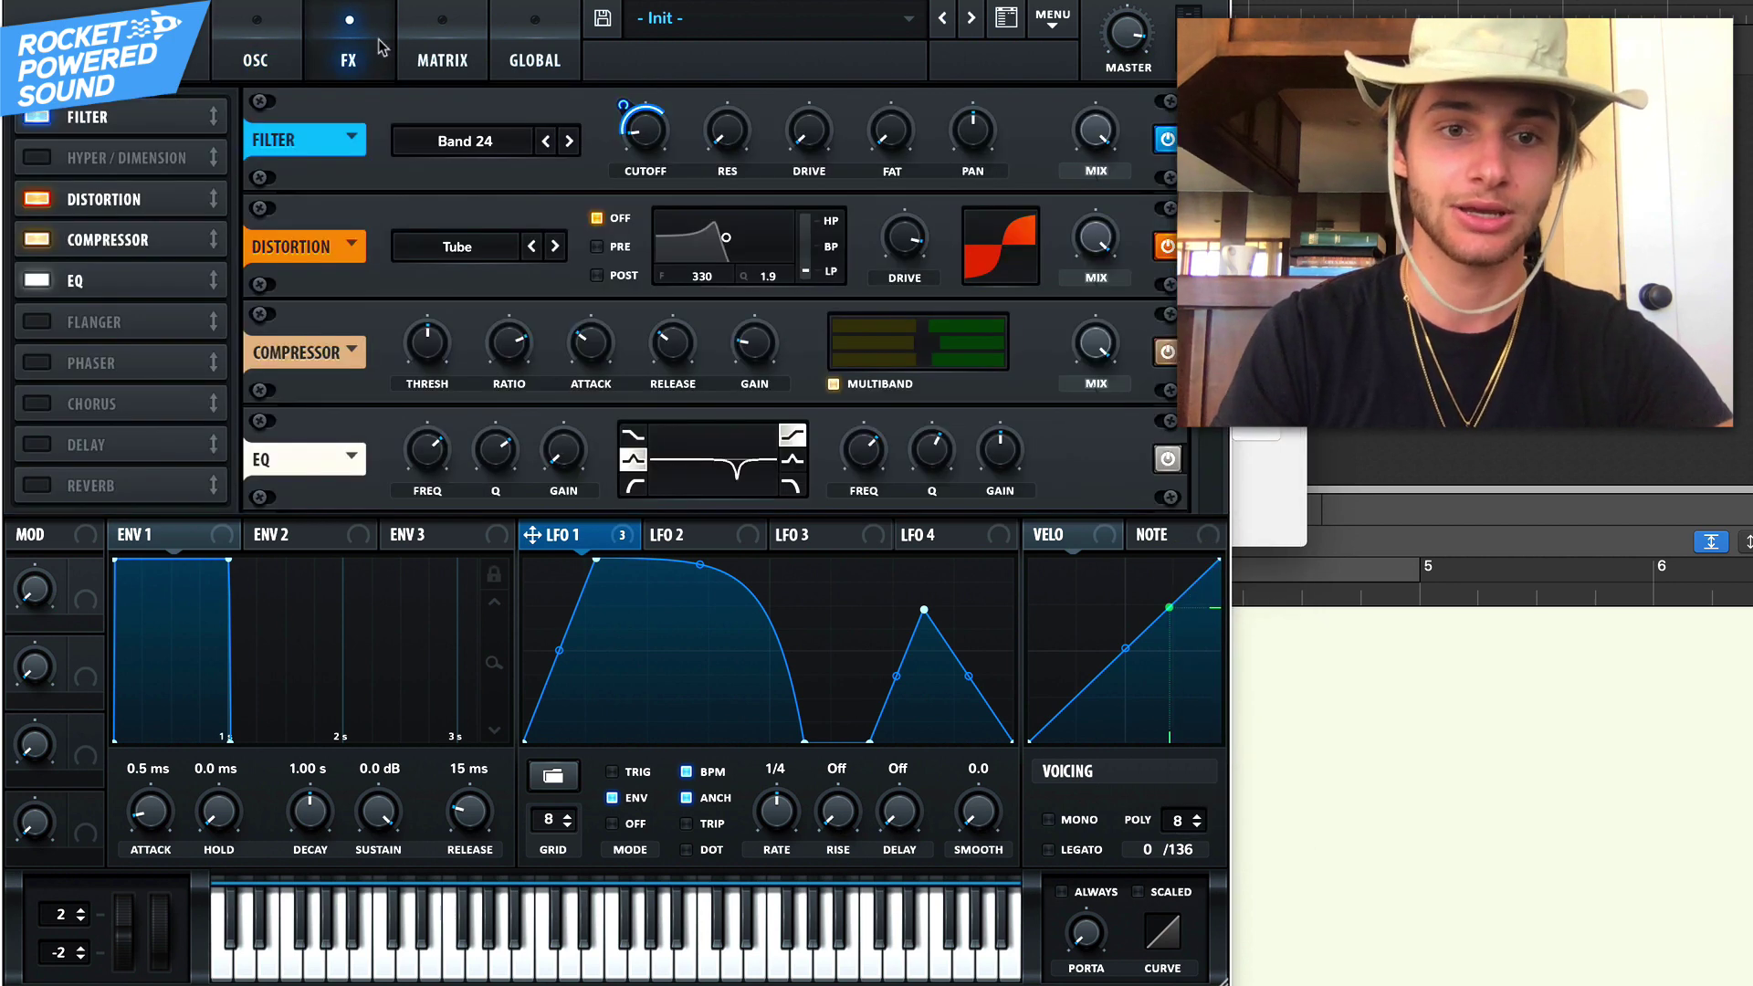
{"action": "left_click_drag", "start_coordinate": [581, 546], "coordinate": [391, 498]}
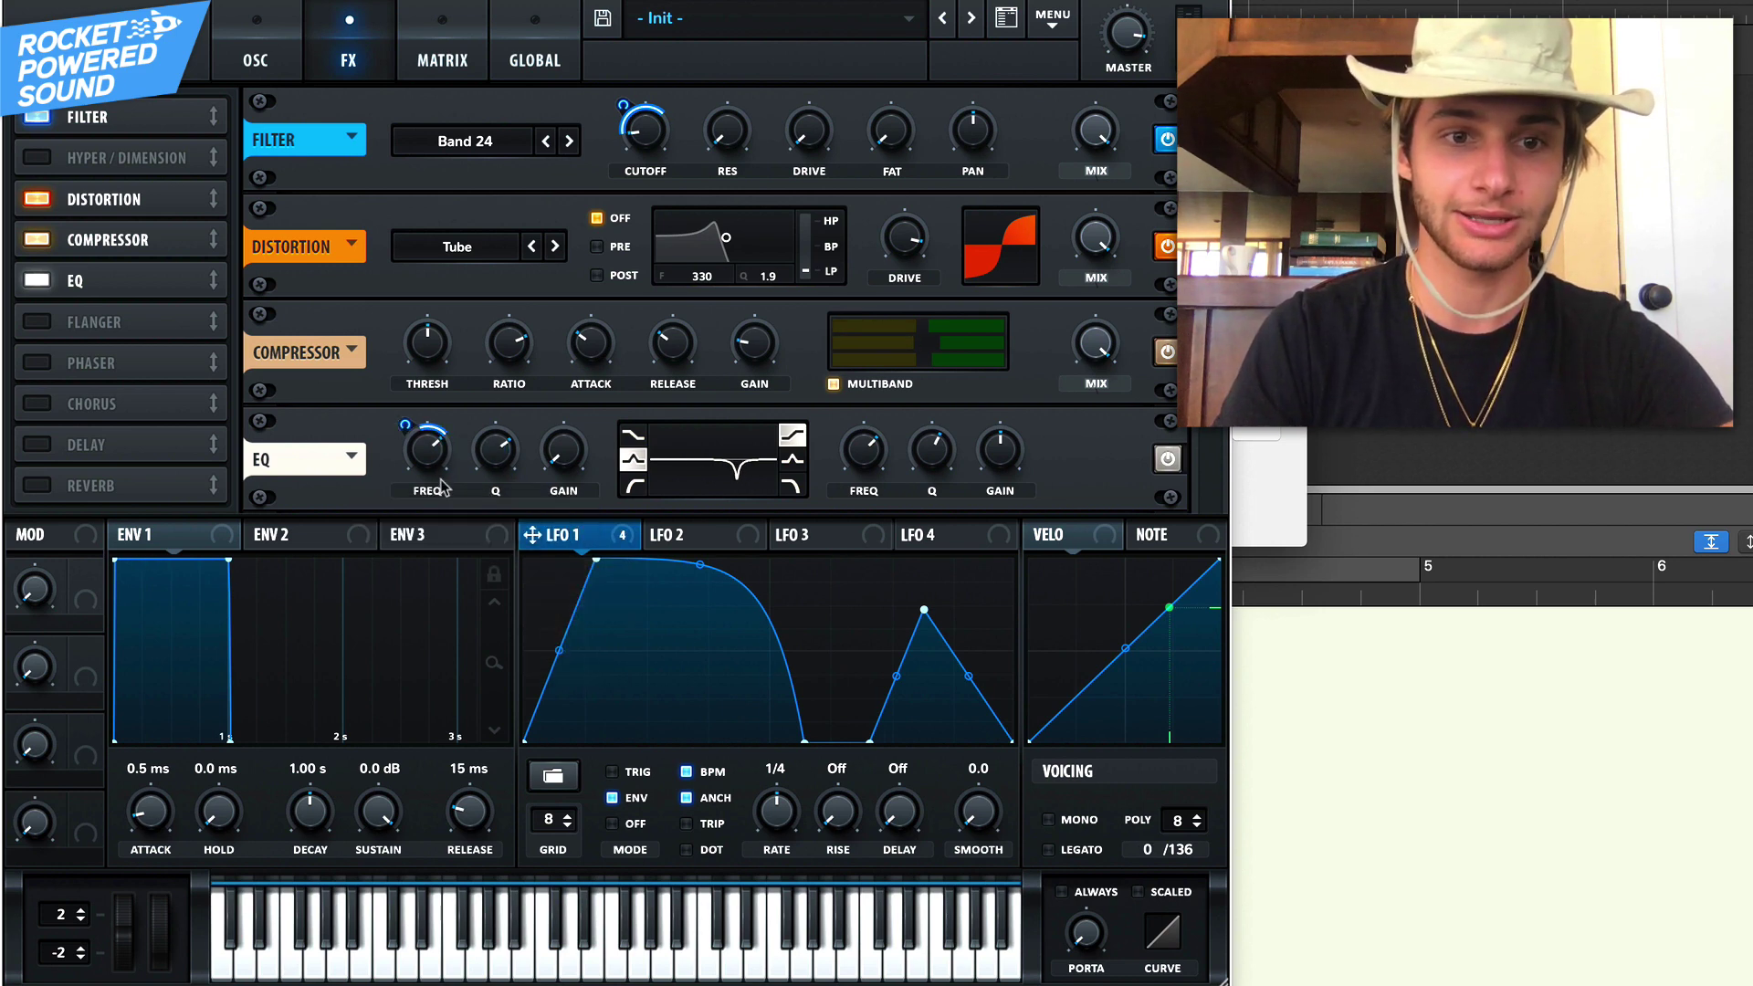
{"action": "mouse_move", "coordinate": [405, 422]}
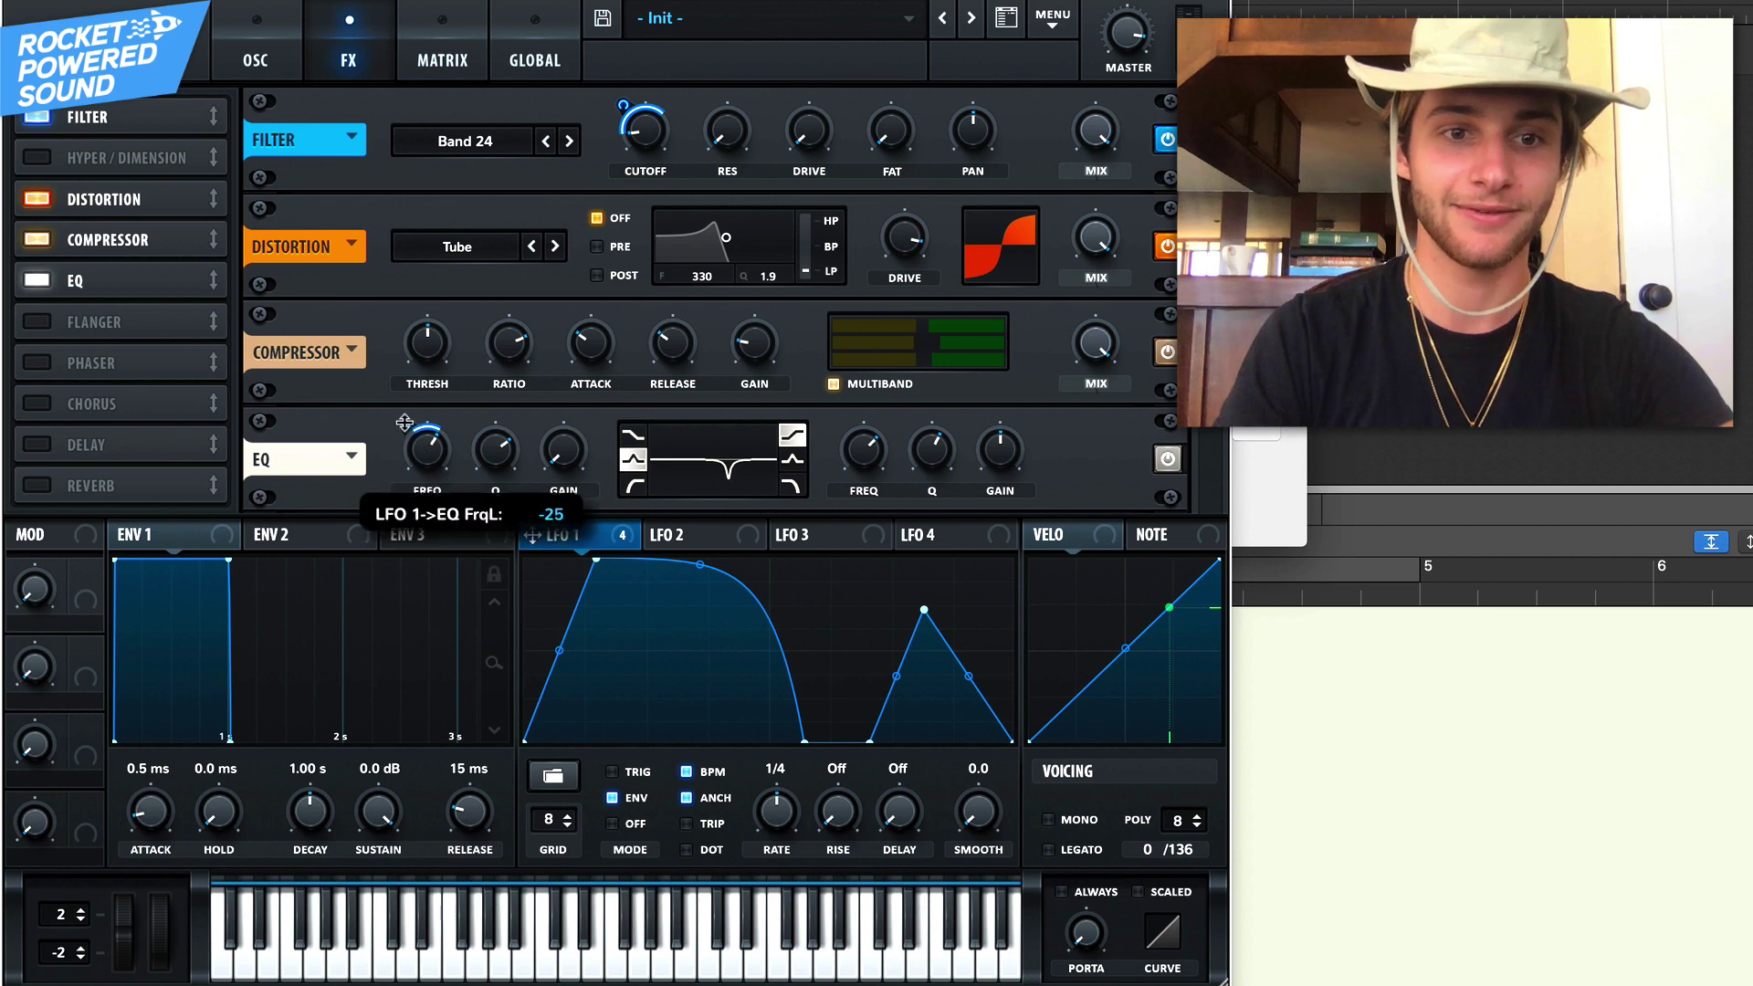
{"action": "key", "text": "space"}
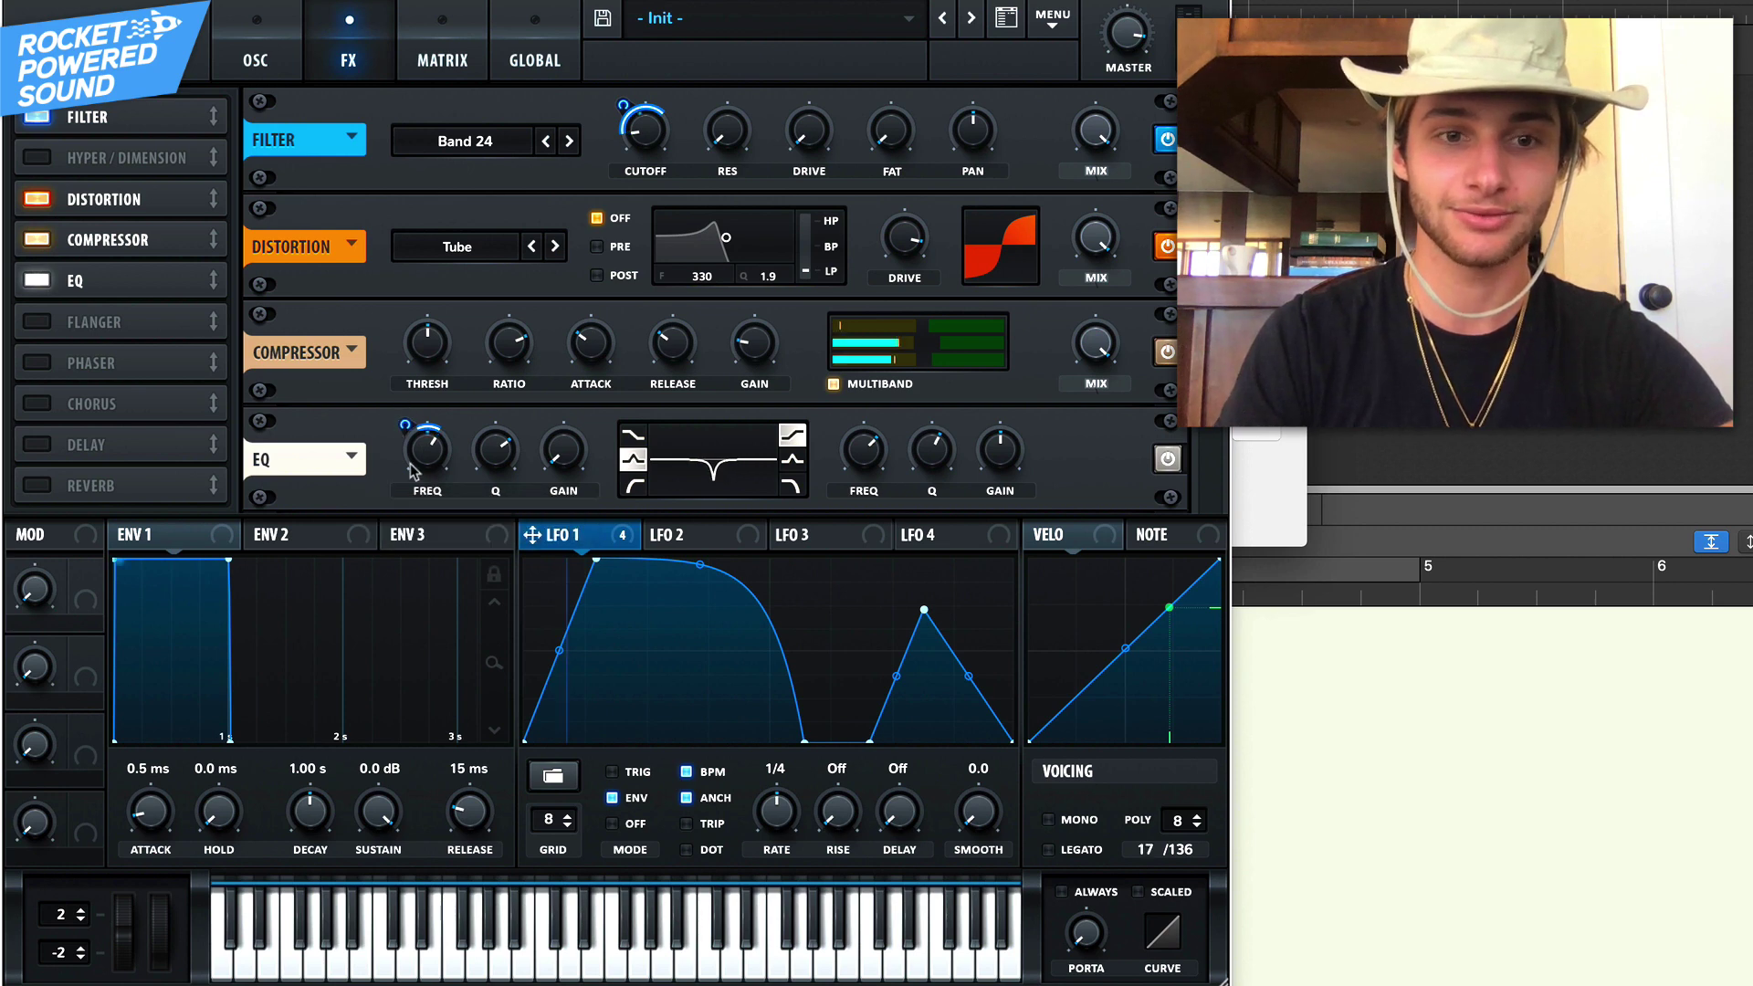
Set the EQ's high band to a peak shape with -18.0 dB gain and a Q of 66%
{"action": "left_click", "coordinate": [793, 460]}
{"action": "left_click_drag", "start_coordinate": [999, 449], "coordinate": [993, 553]}
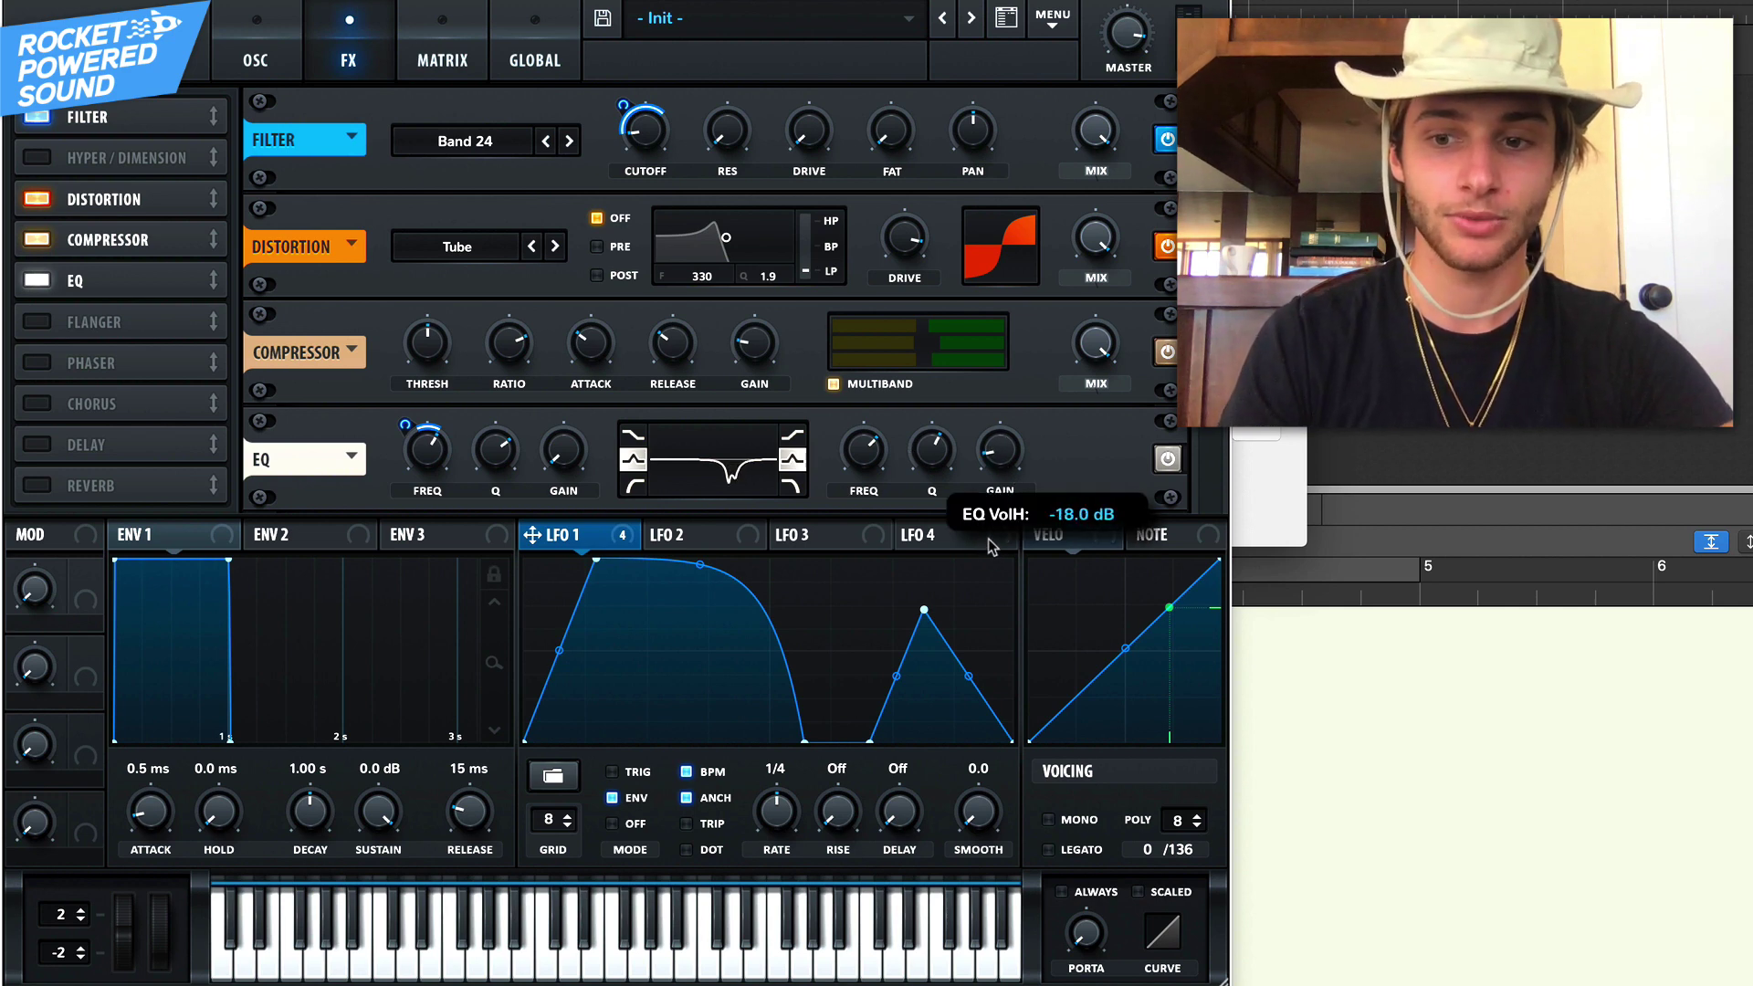
{"action": "mouse_move", "coordinate": [948, 461]}
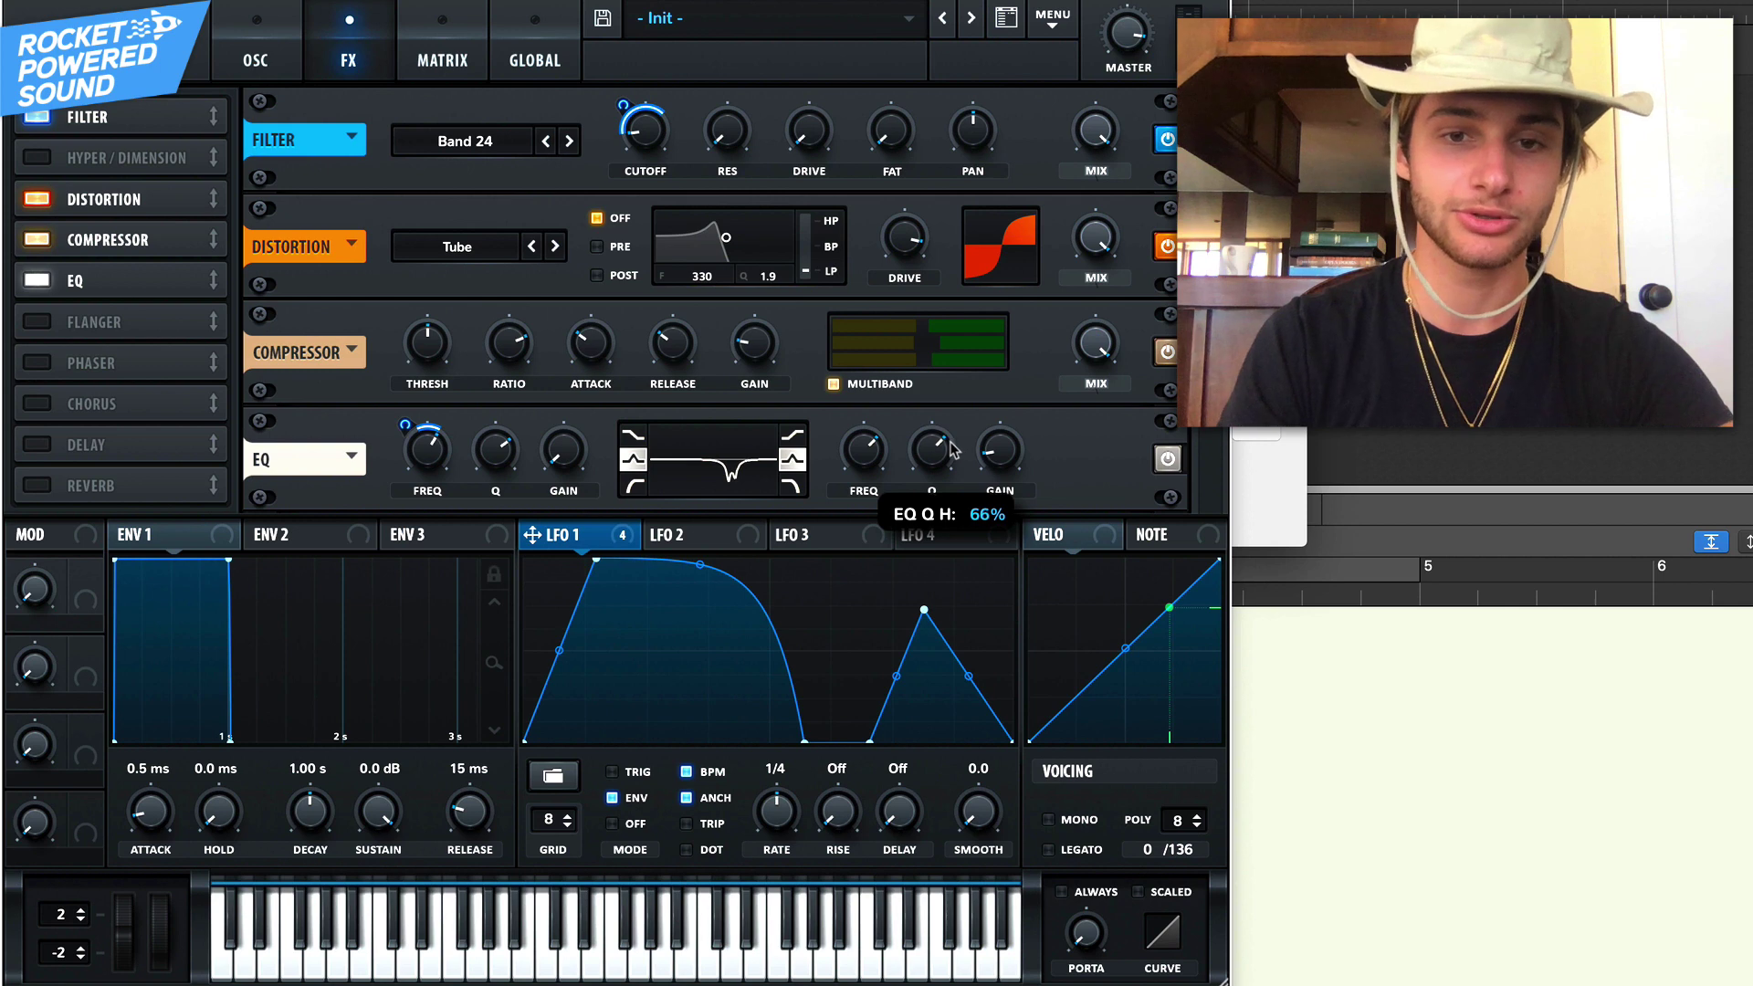
Lower the EQ's high band frequency slightly and assign LFO 1 to it
{"action": "mouse_move", "coordinate": [852, 444]}
{"action": "left_click_drag", "start_coordinate": [855, 467], "coordinate": [856, 480]}
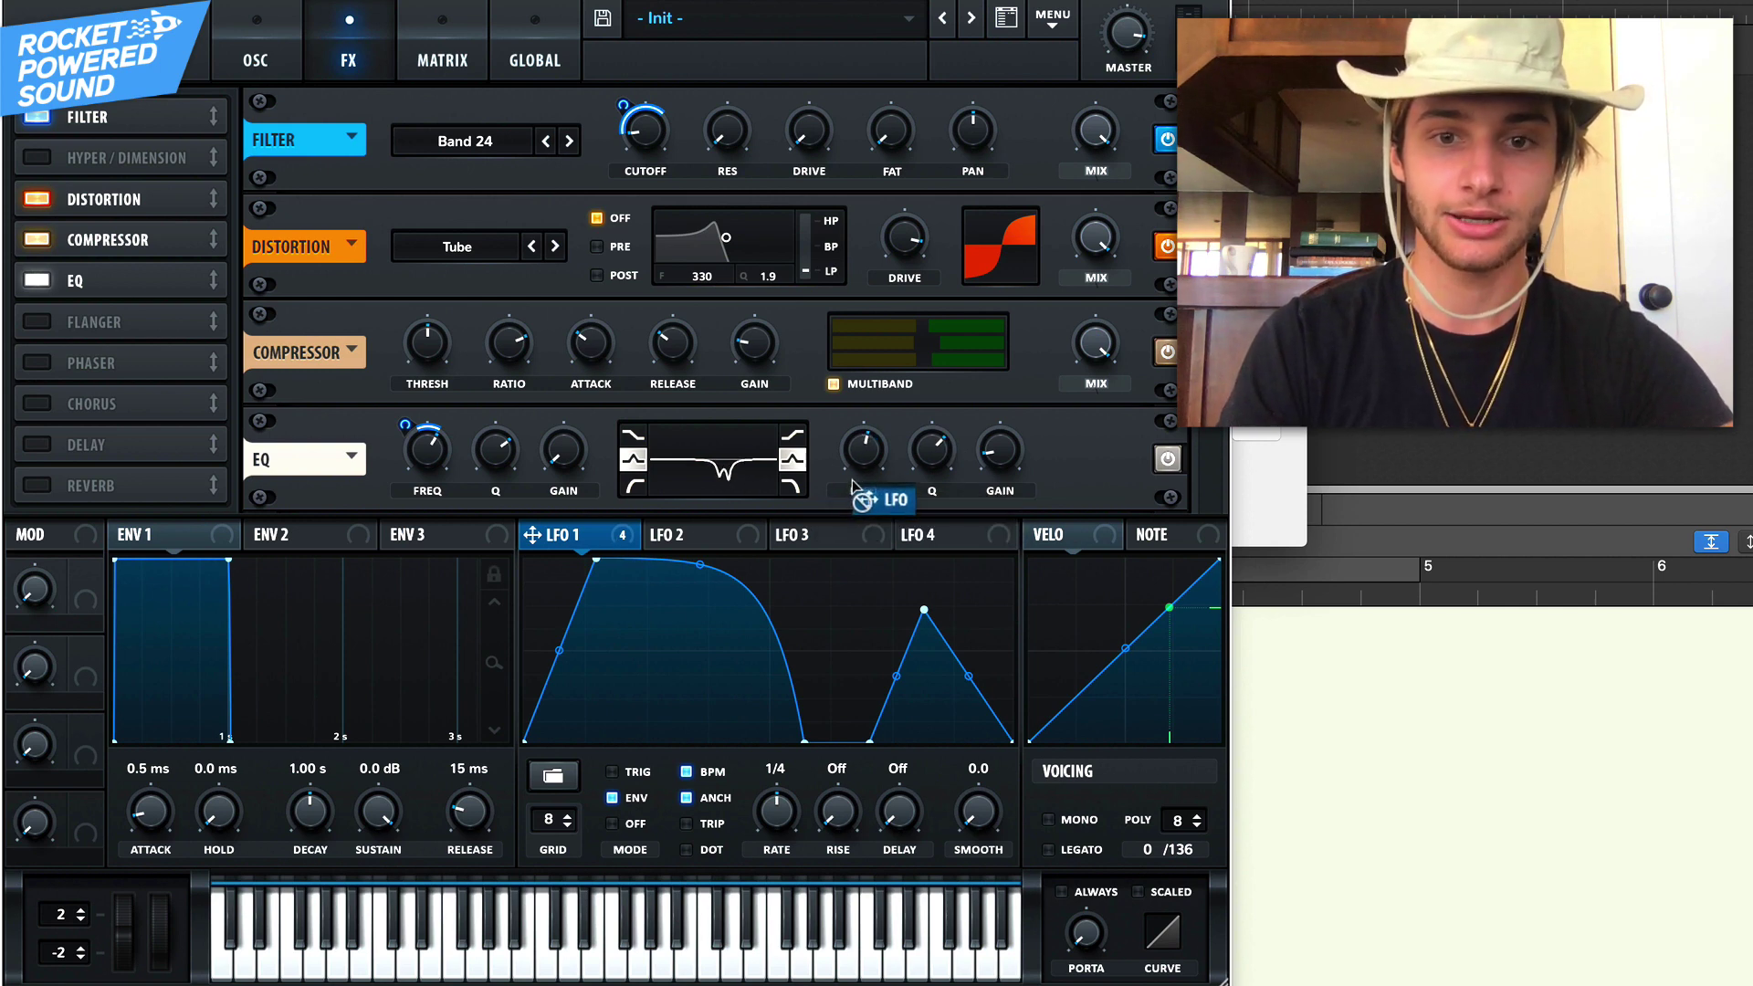
{"action": "left_click_drag", "start_coordinate": [602, 528], "coordinate": [846, 501]}
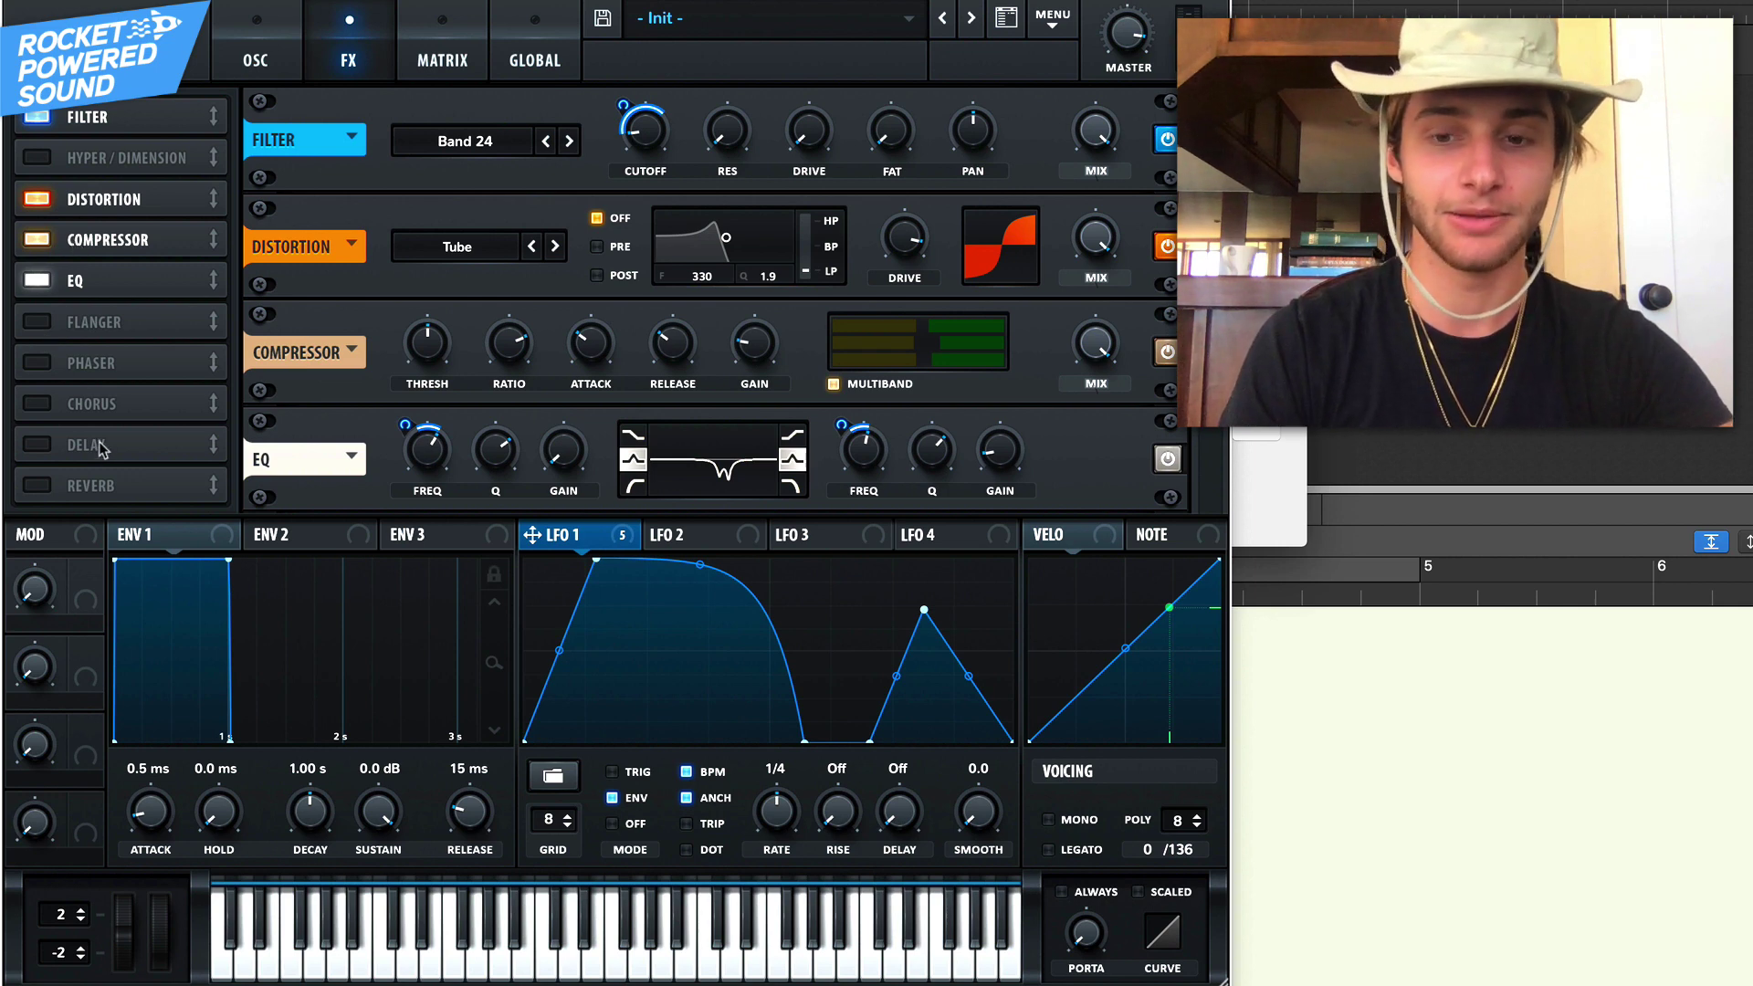
Enable the phaser after the EQ, setting its rate and depth to minimum and lowering its frequency and feedback
{"action": "left_click", "coordinate": [35, 363]}
{"action": "left_click_drag", "start_coordinate": [1211, 393], "coordinate": [1190, 681]}
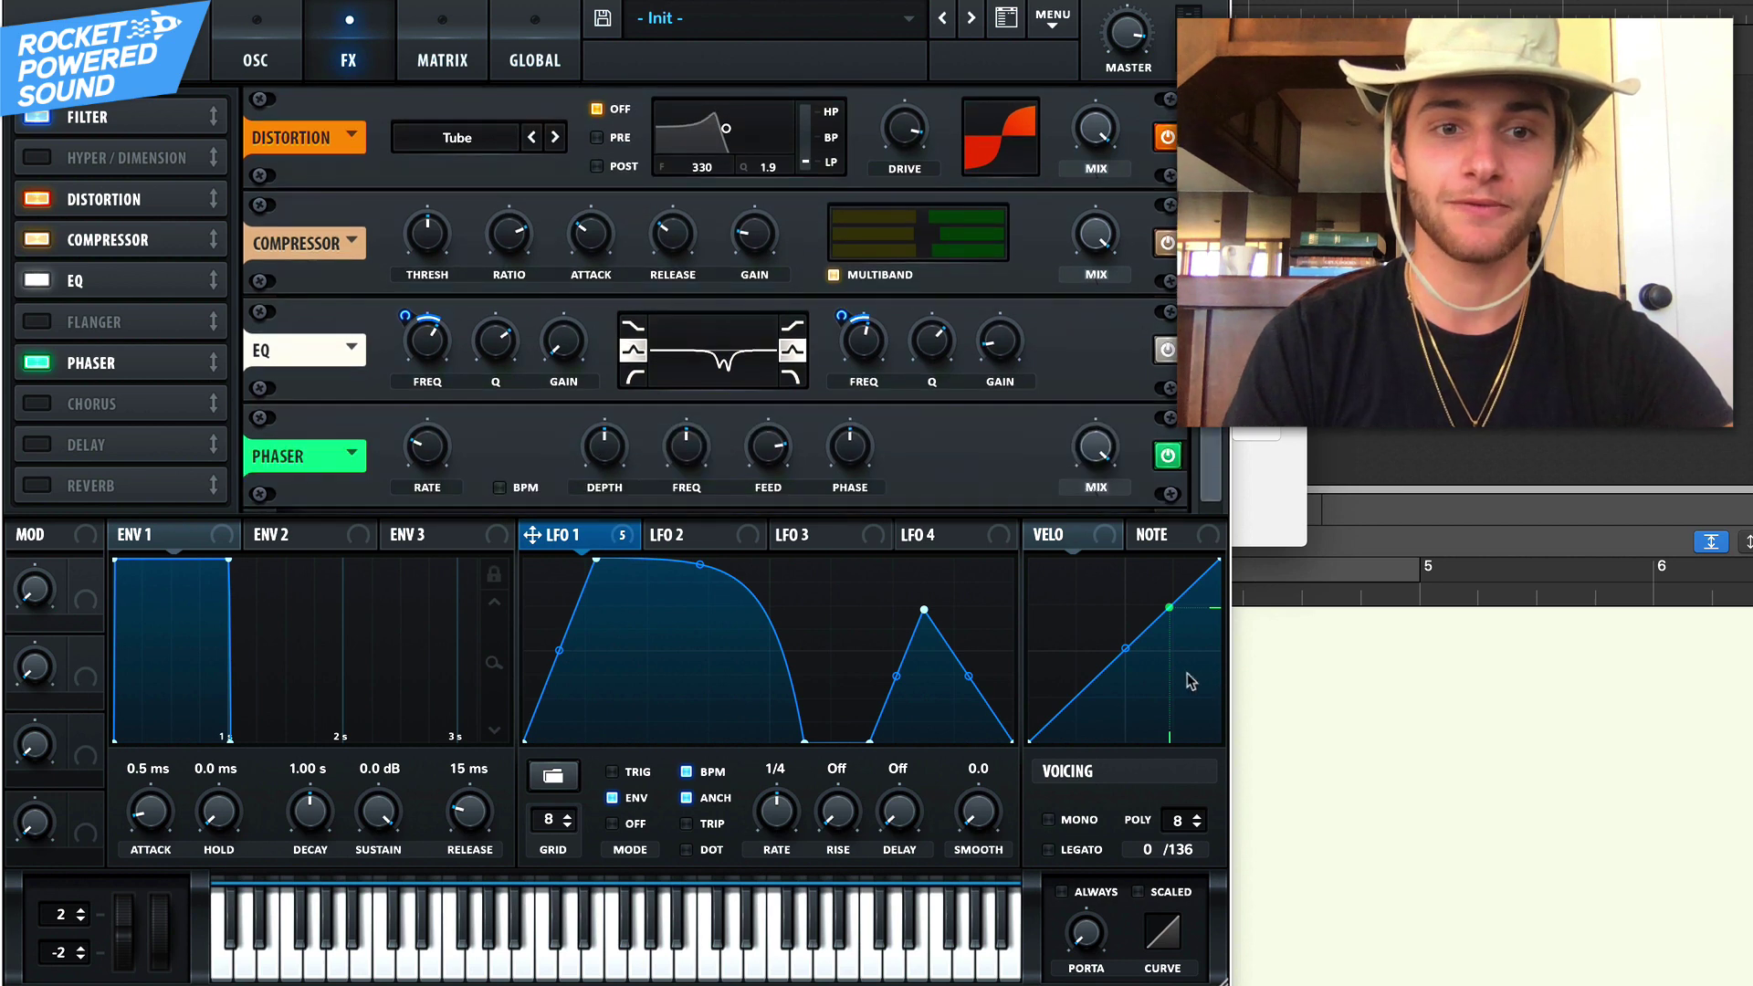
{"action": "left_click_drag", "start_coordinate": [398, 452], "coordinate": [405, 683]}
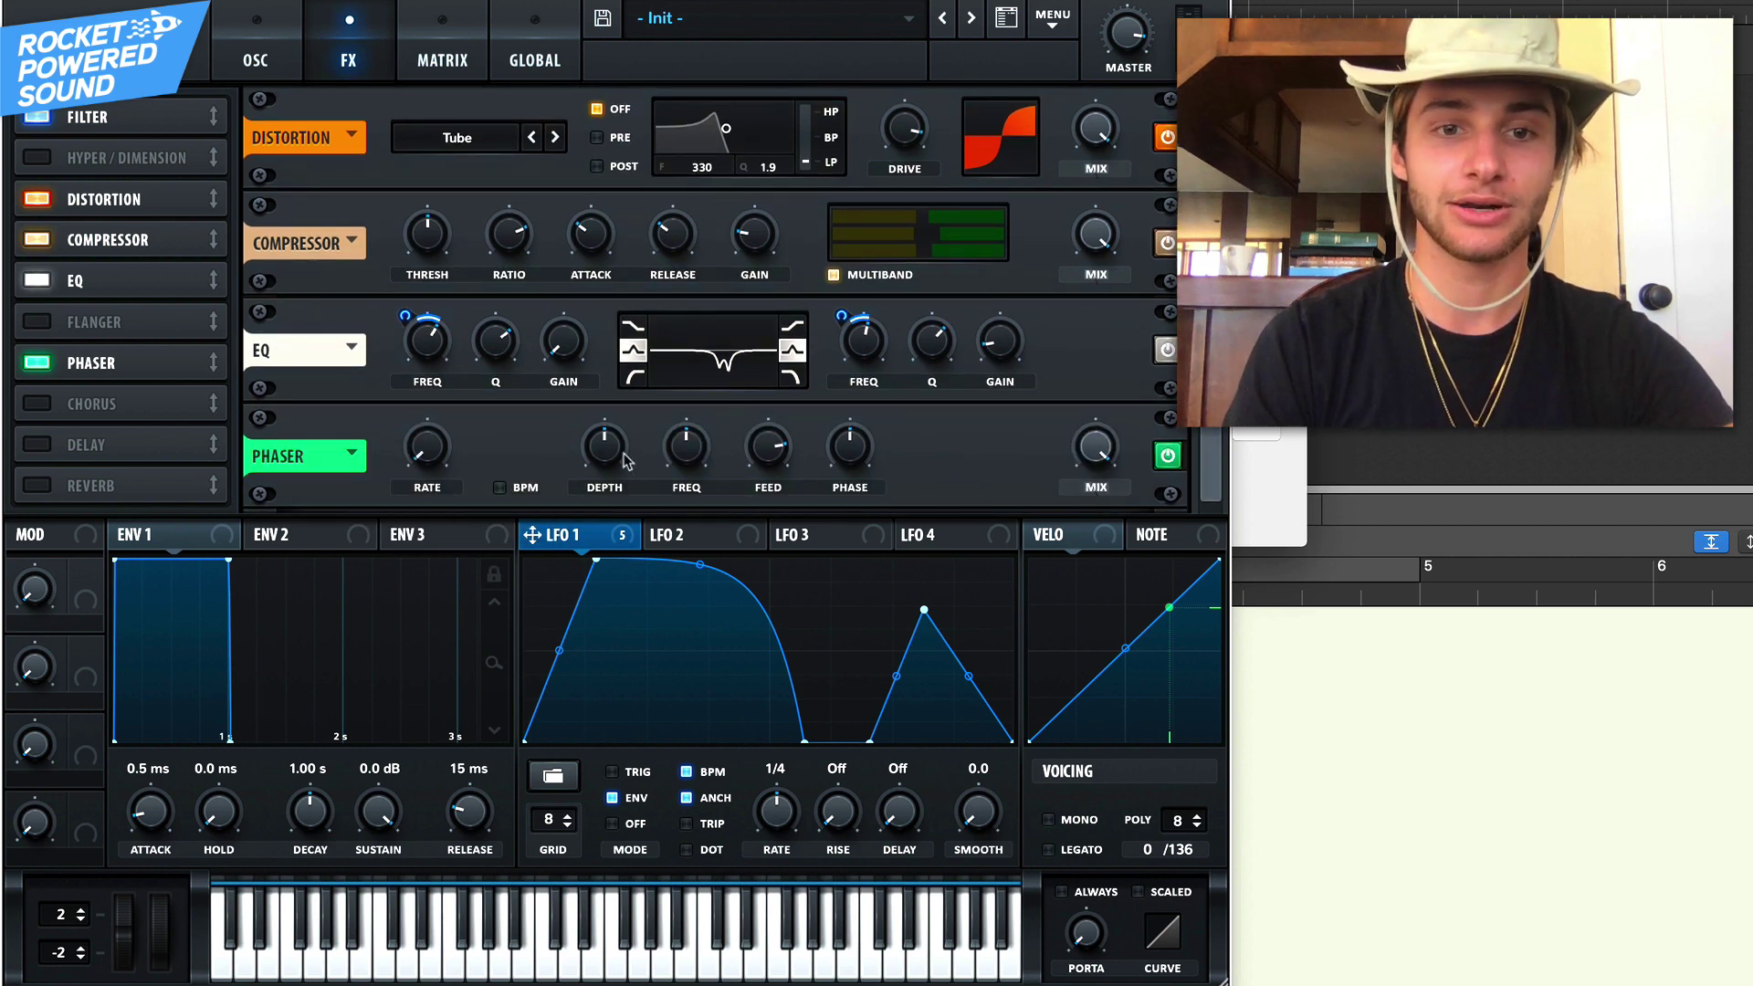
{"action": "mouse_move", "coordinate": [613, 449]}
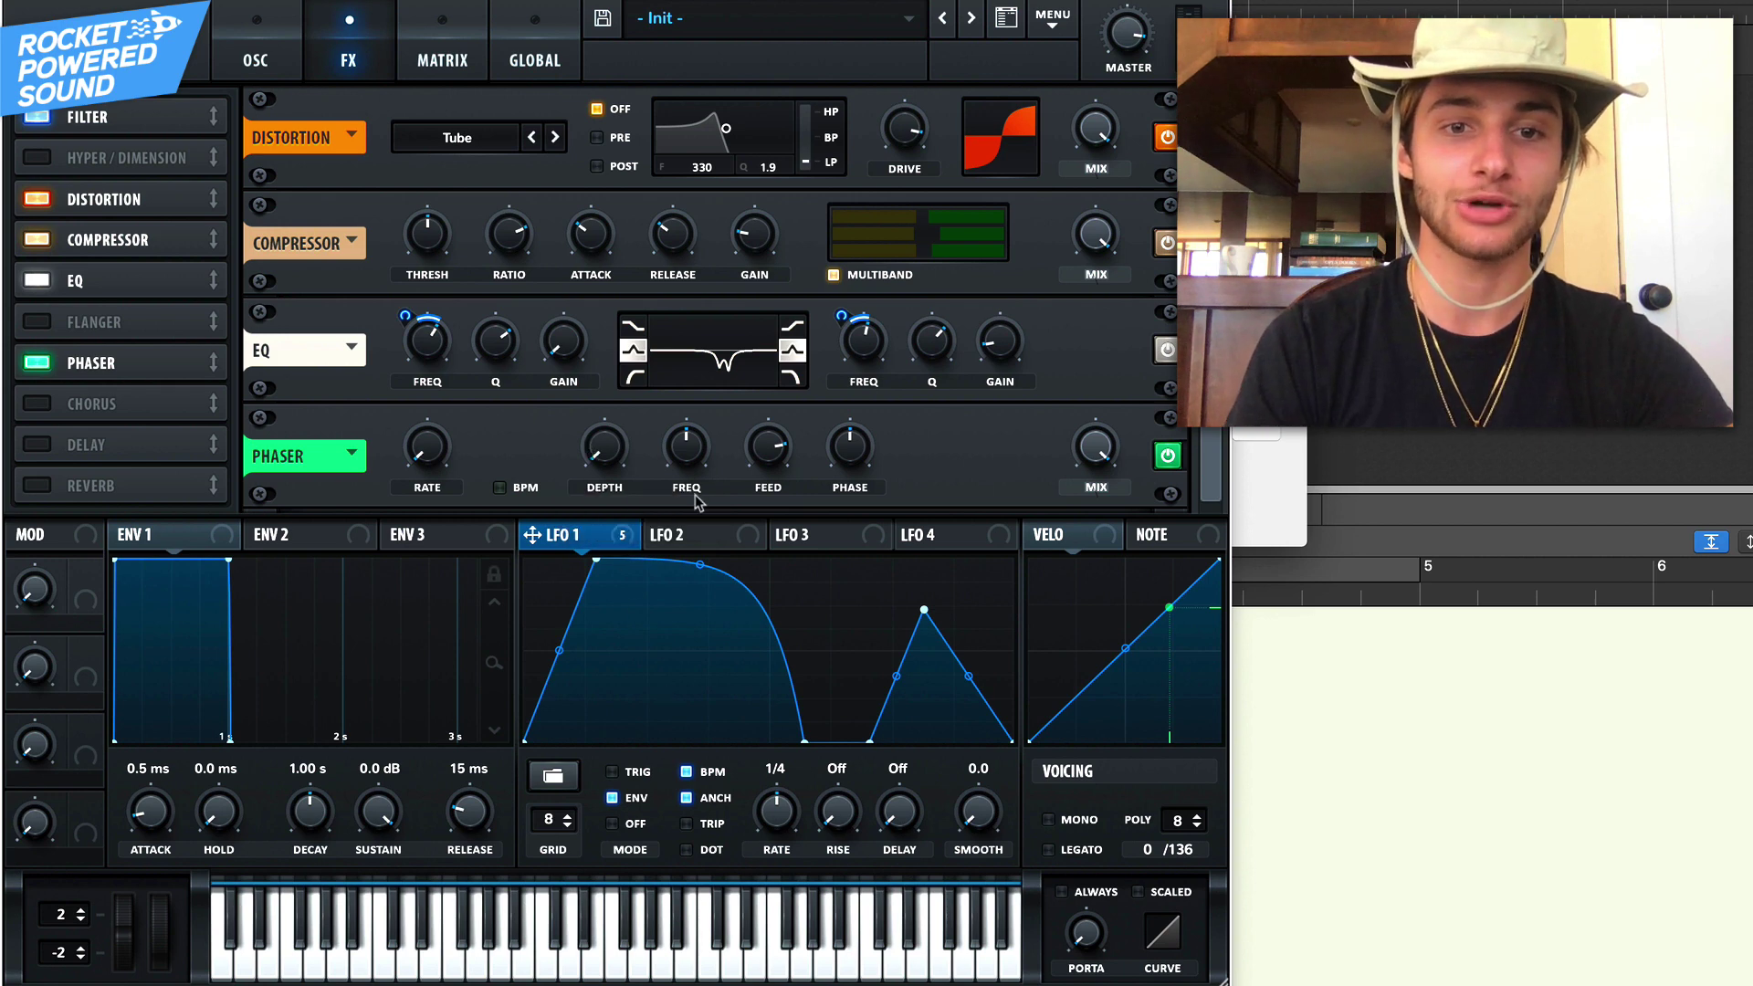
{"action": "left_click_drag", "start_coordinate": [704, 445], "coordinate": [711, 551]}
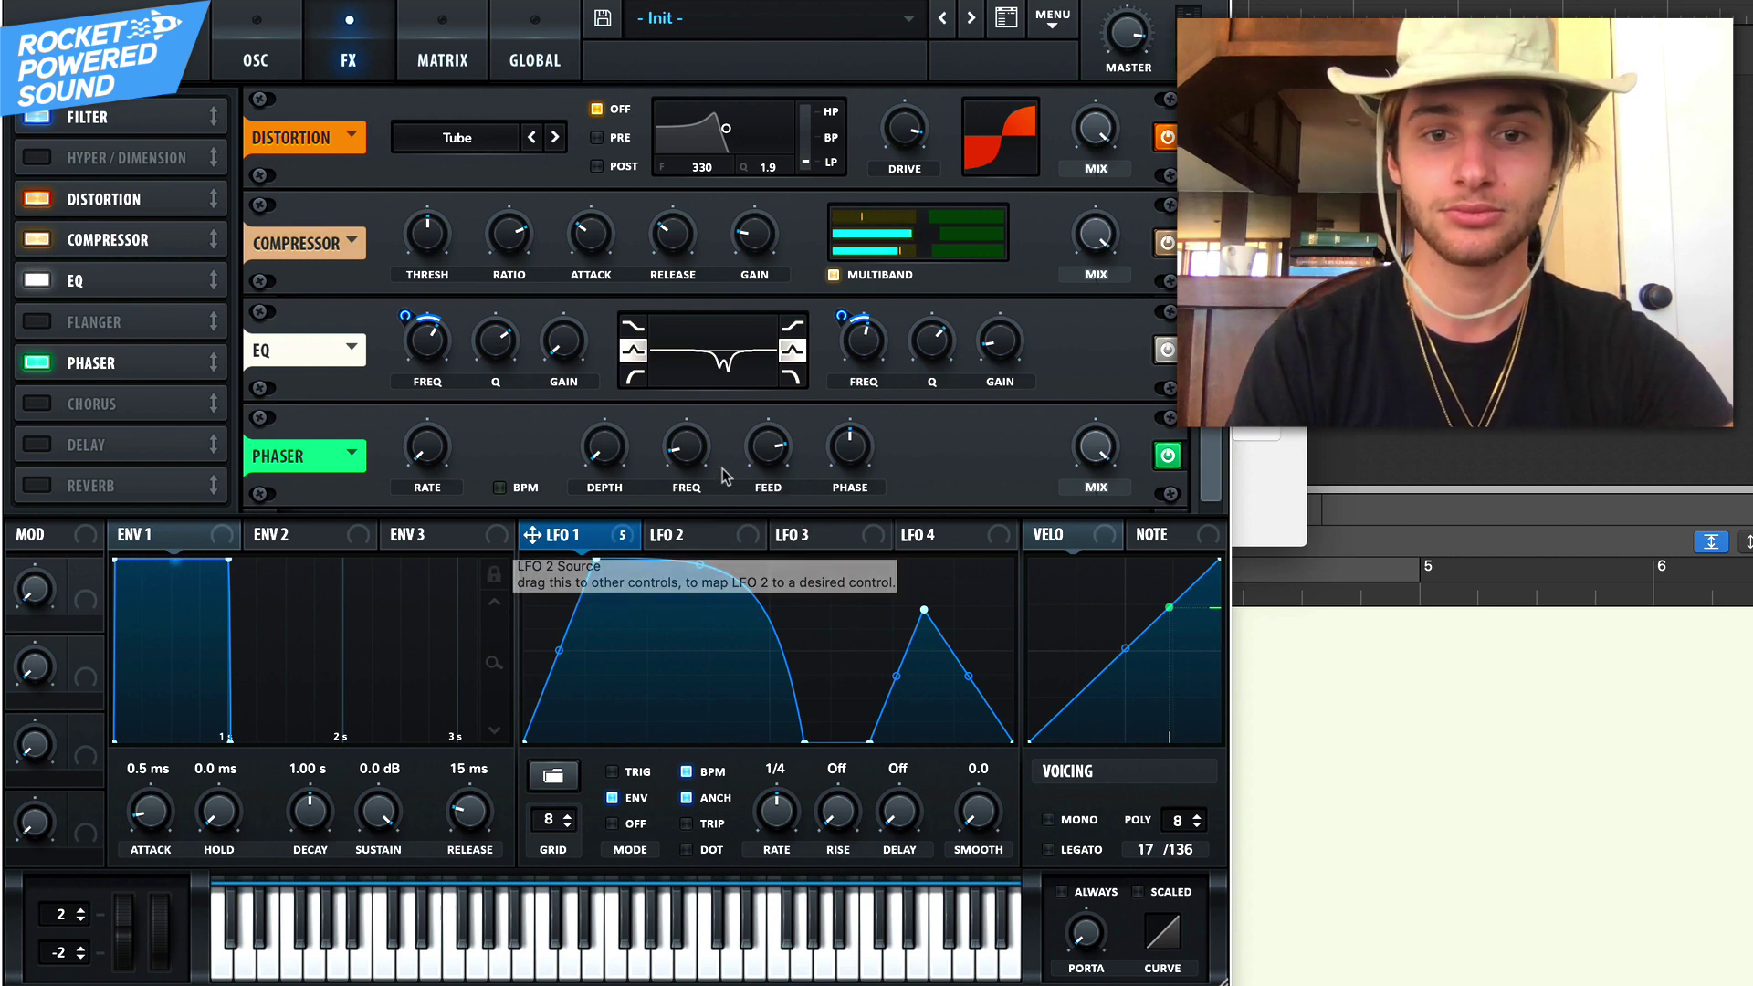
{"action": "left_click_drag", "start_coordinate": [754, 448], "coordinate": [757, 536]}
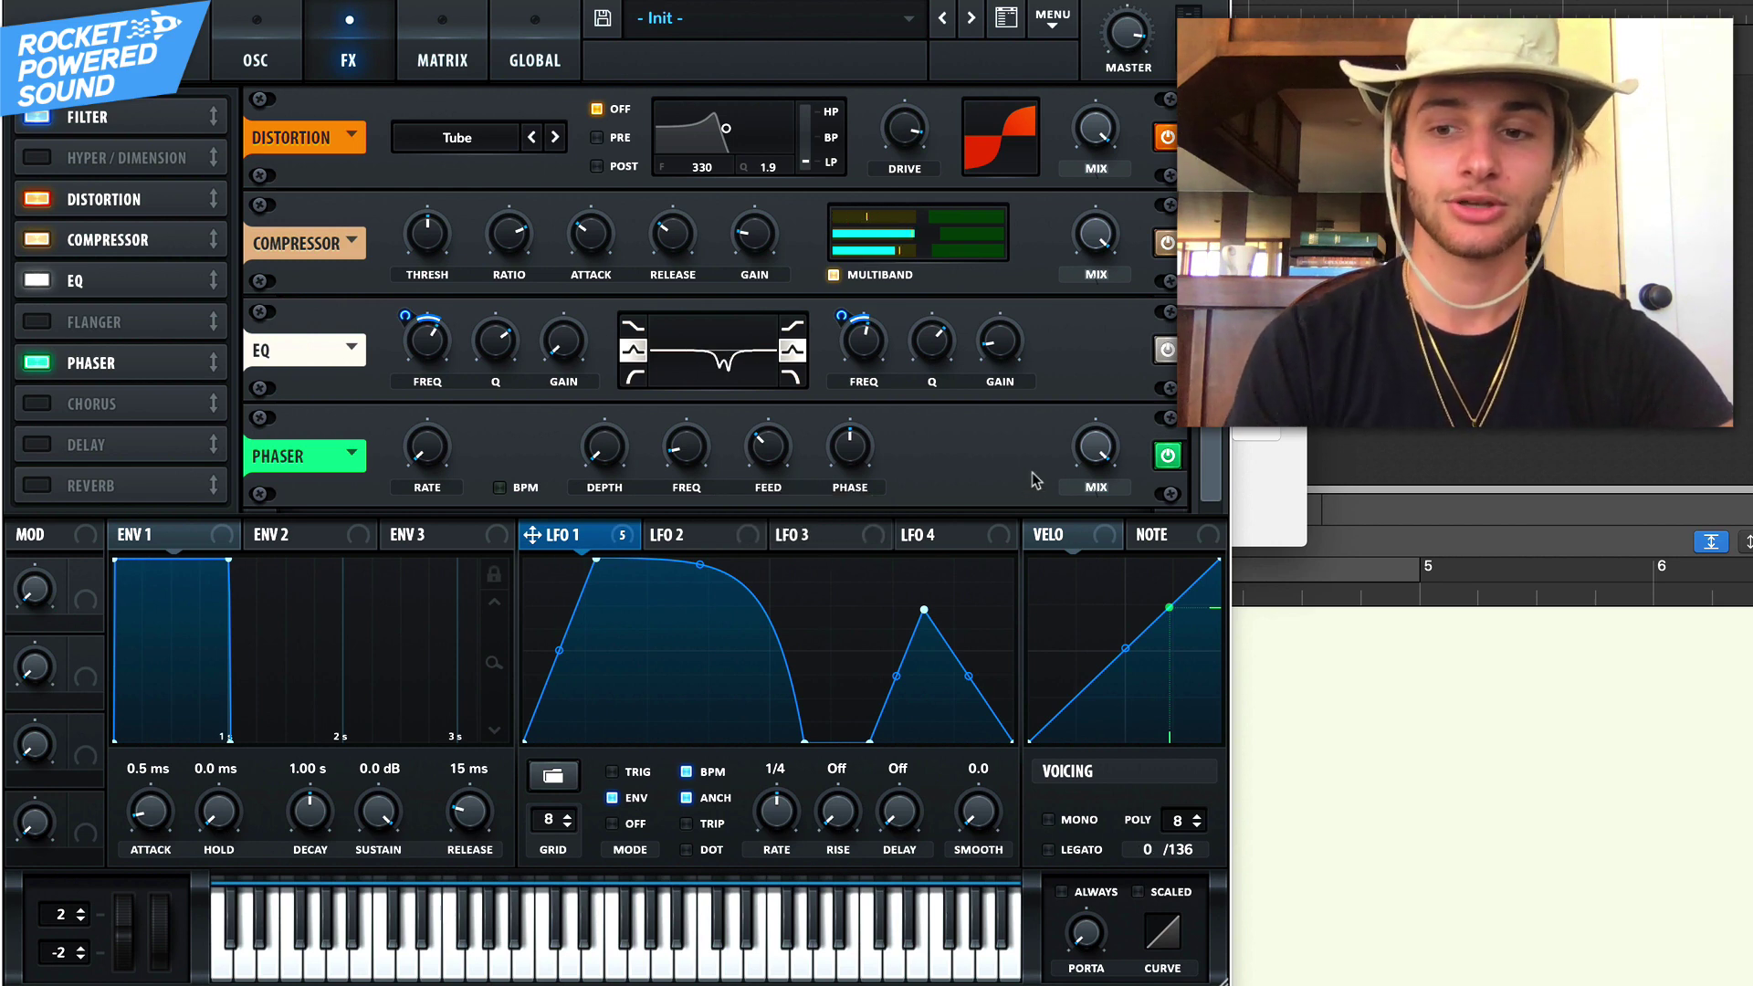
Enable the Hyper/Dimension effect, move it behind the phaser and chorus in the chain, and lower the Hyper mix
{"action": "left_click", "coordinate": [35, 158]}
{"action": "left_click_drag", "start_coordinate": [79, 166], "coordinate": [106, 404]}
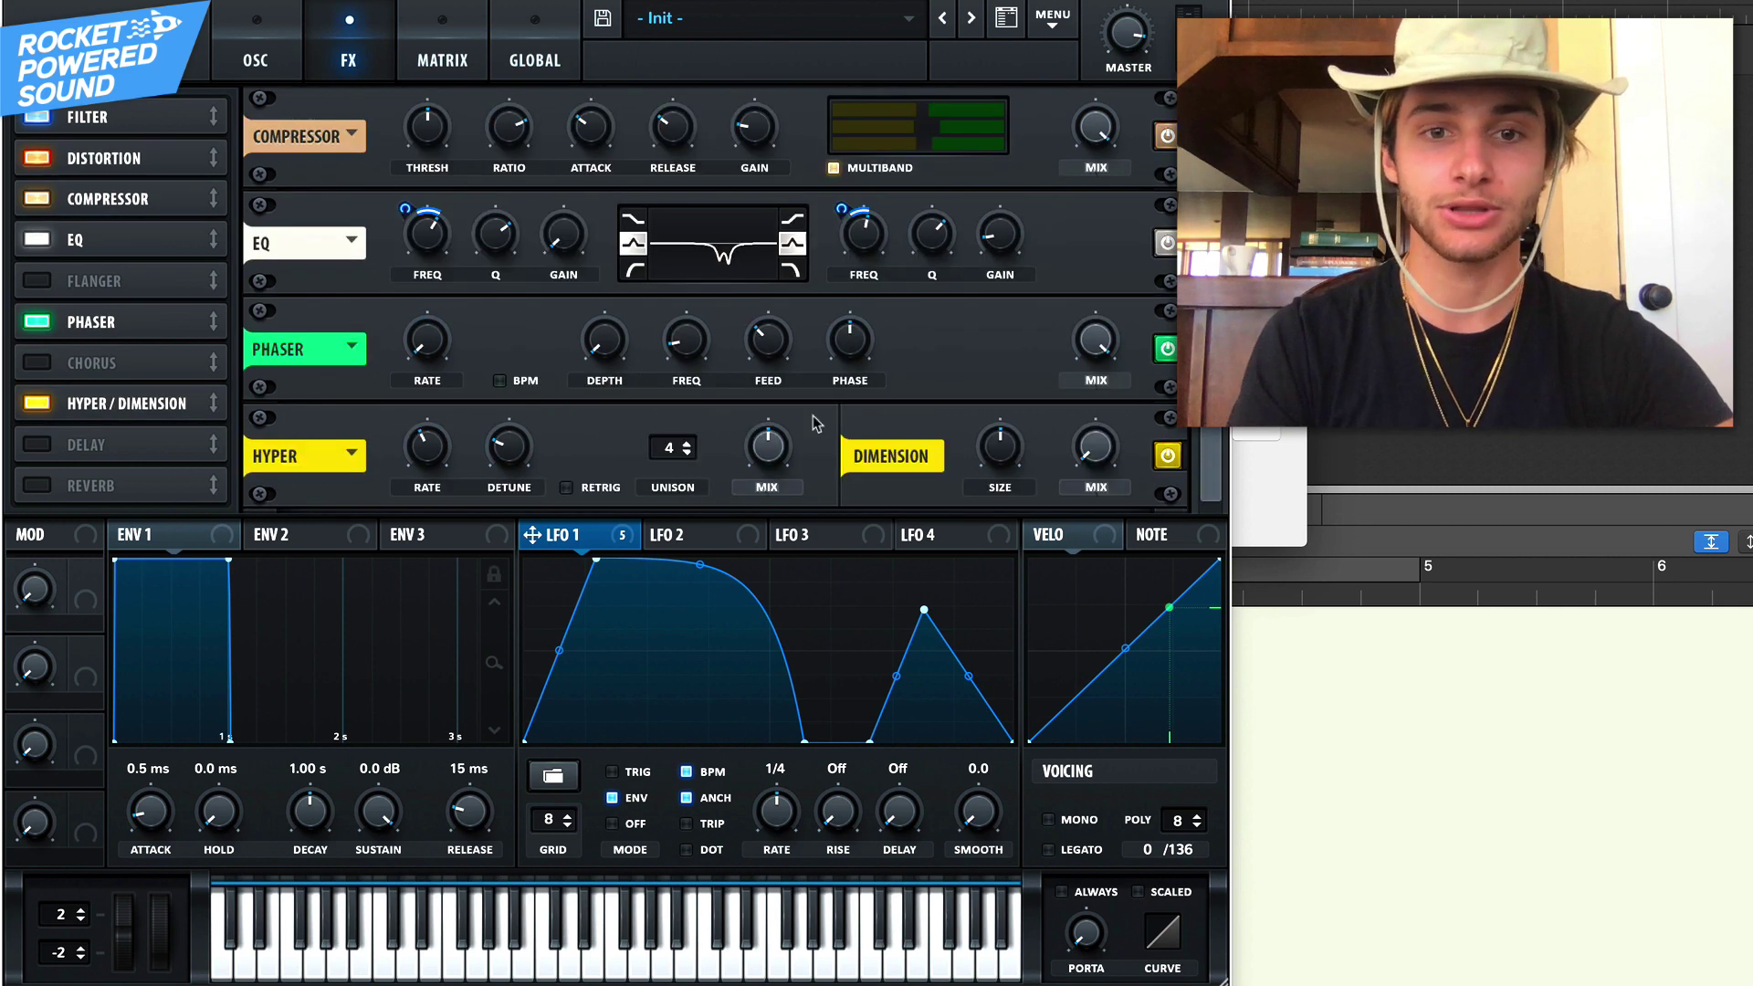
{"action": "mouse_move", "coordinate": [748, 450]}
{"action": "left_click_drag", "start_coordinate": [746, 527], "coordinate": [756, 529]}
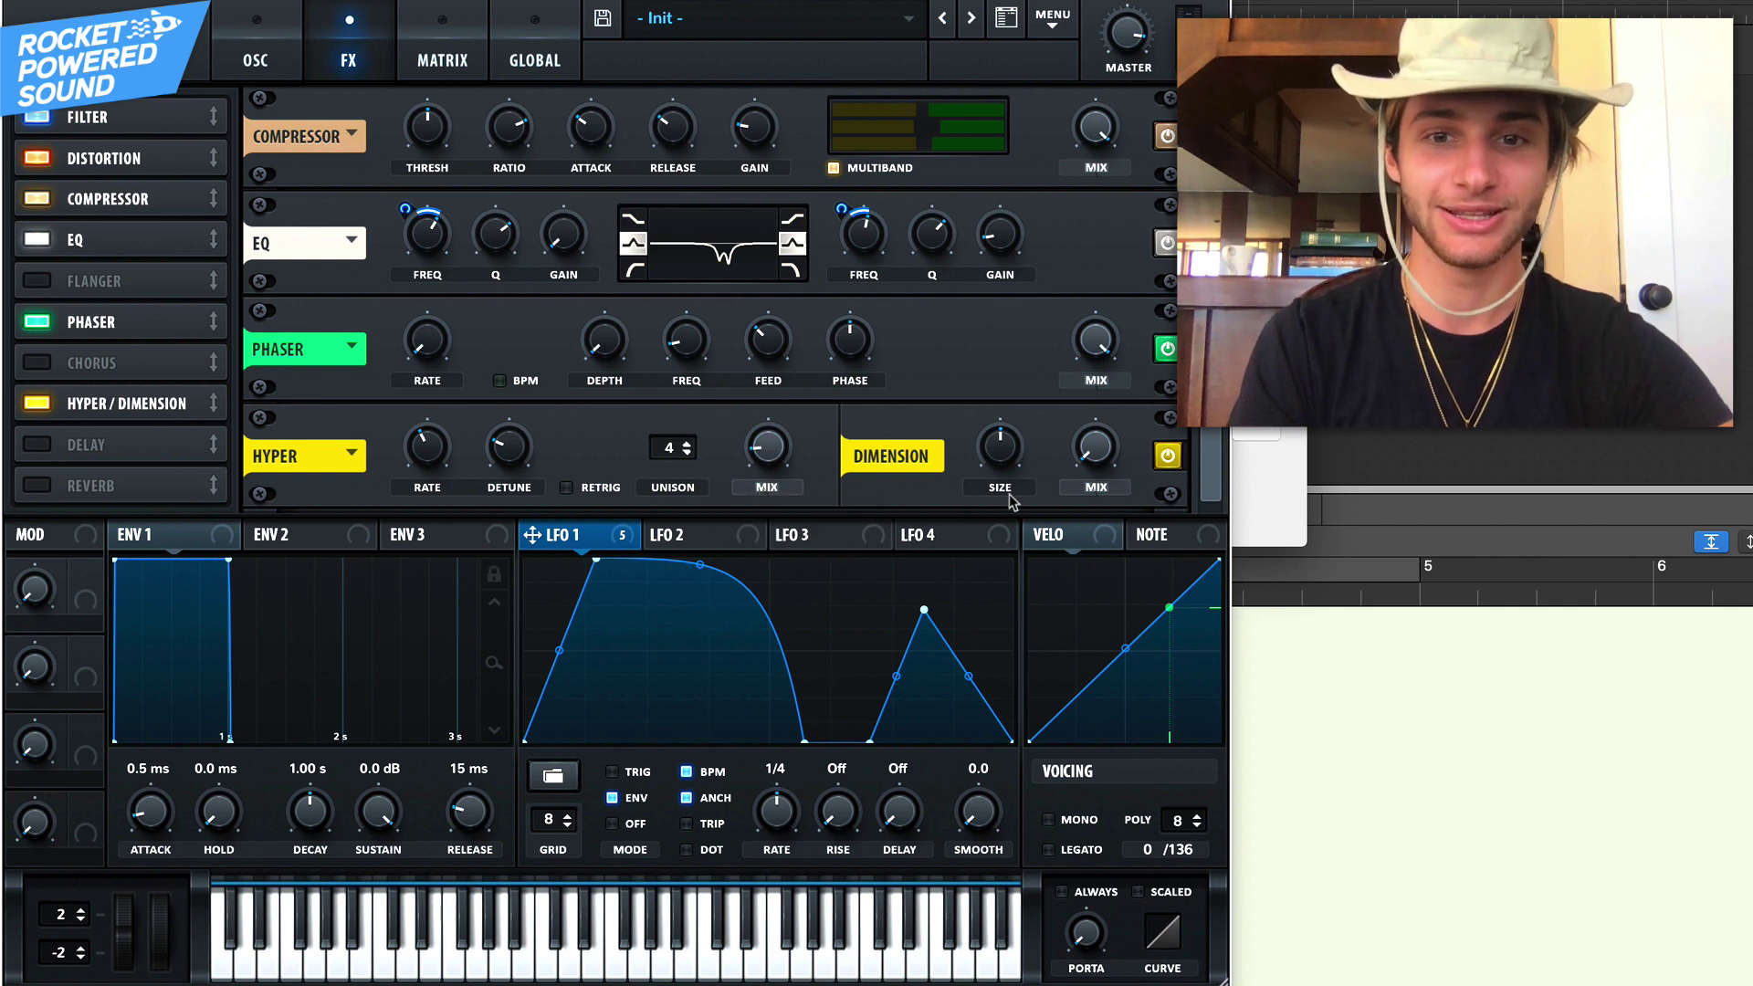
Set the Dimension size to minimum and raise the Dimension mix slightly
{"action": "mouse_move", "coordinate": [986, 496]}
{"action": "left_click_drag", "start_coordinate": [979, 542], "coordinate": [980, 546]}
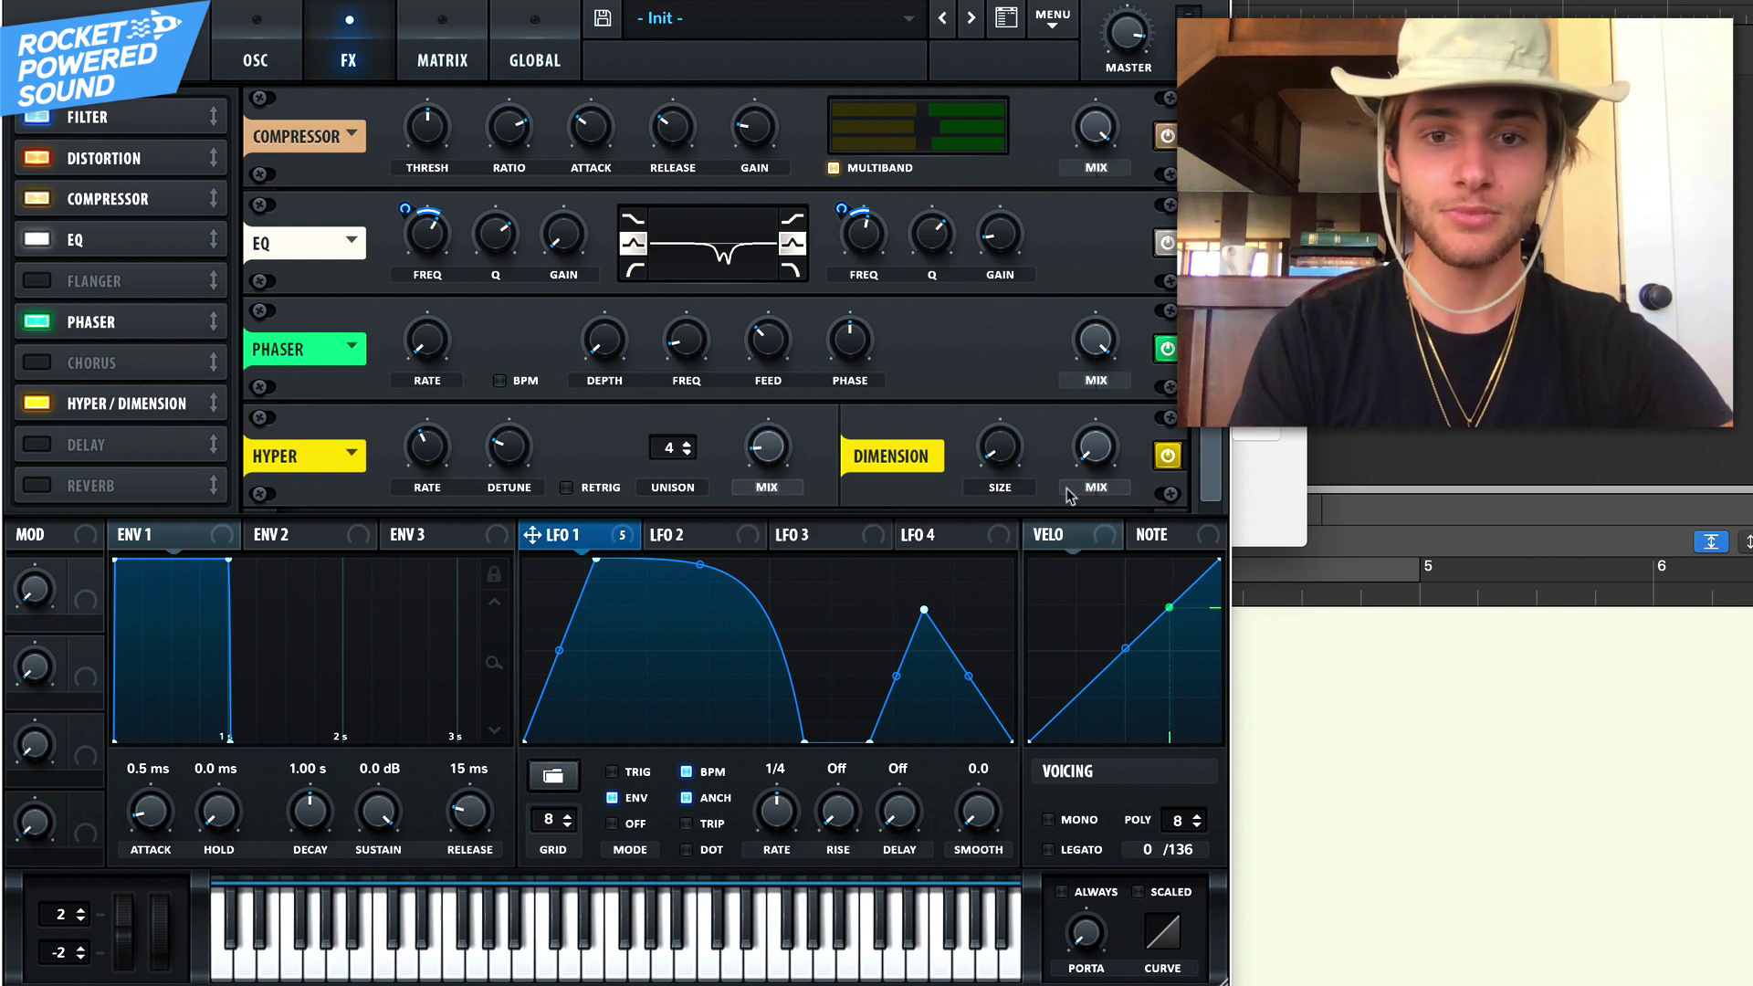
{"action": "mouse_move", "coordinate": [1102, 462]}
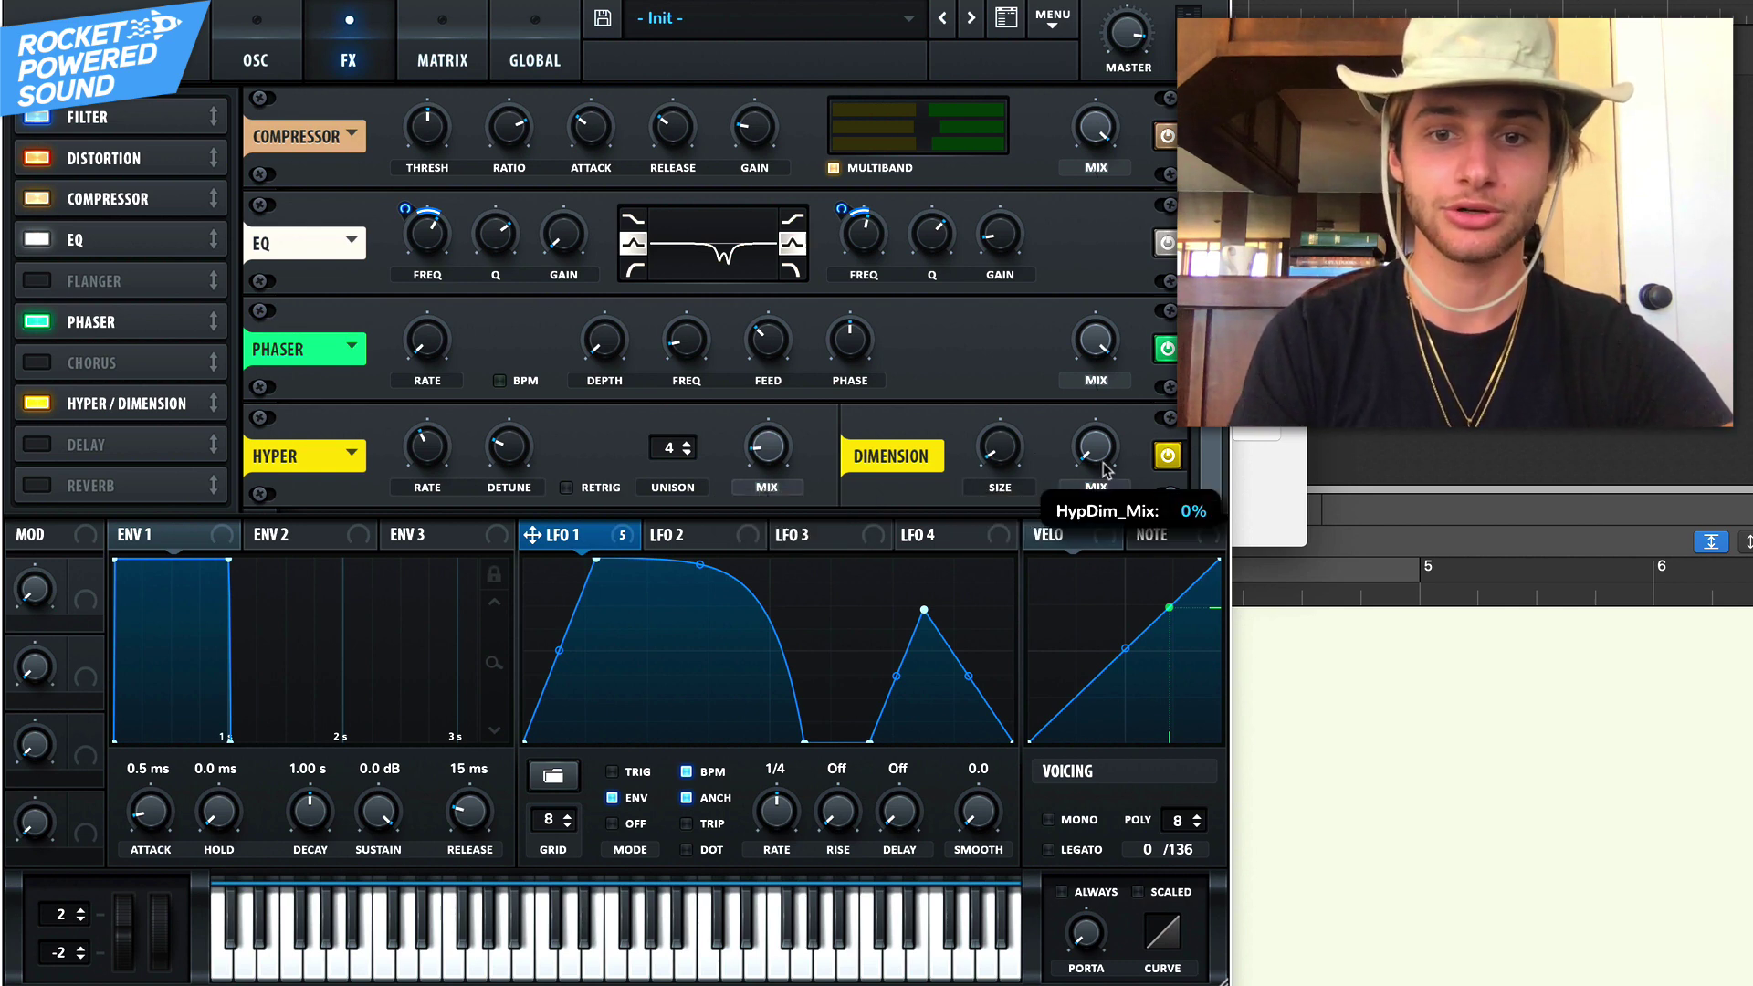
Assign Macro 1 to oscillator A's FM (from B) amount and set Macro 1 to 30%
{"action": "left_click", "coordinate": [254, 57]}
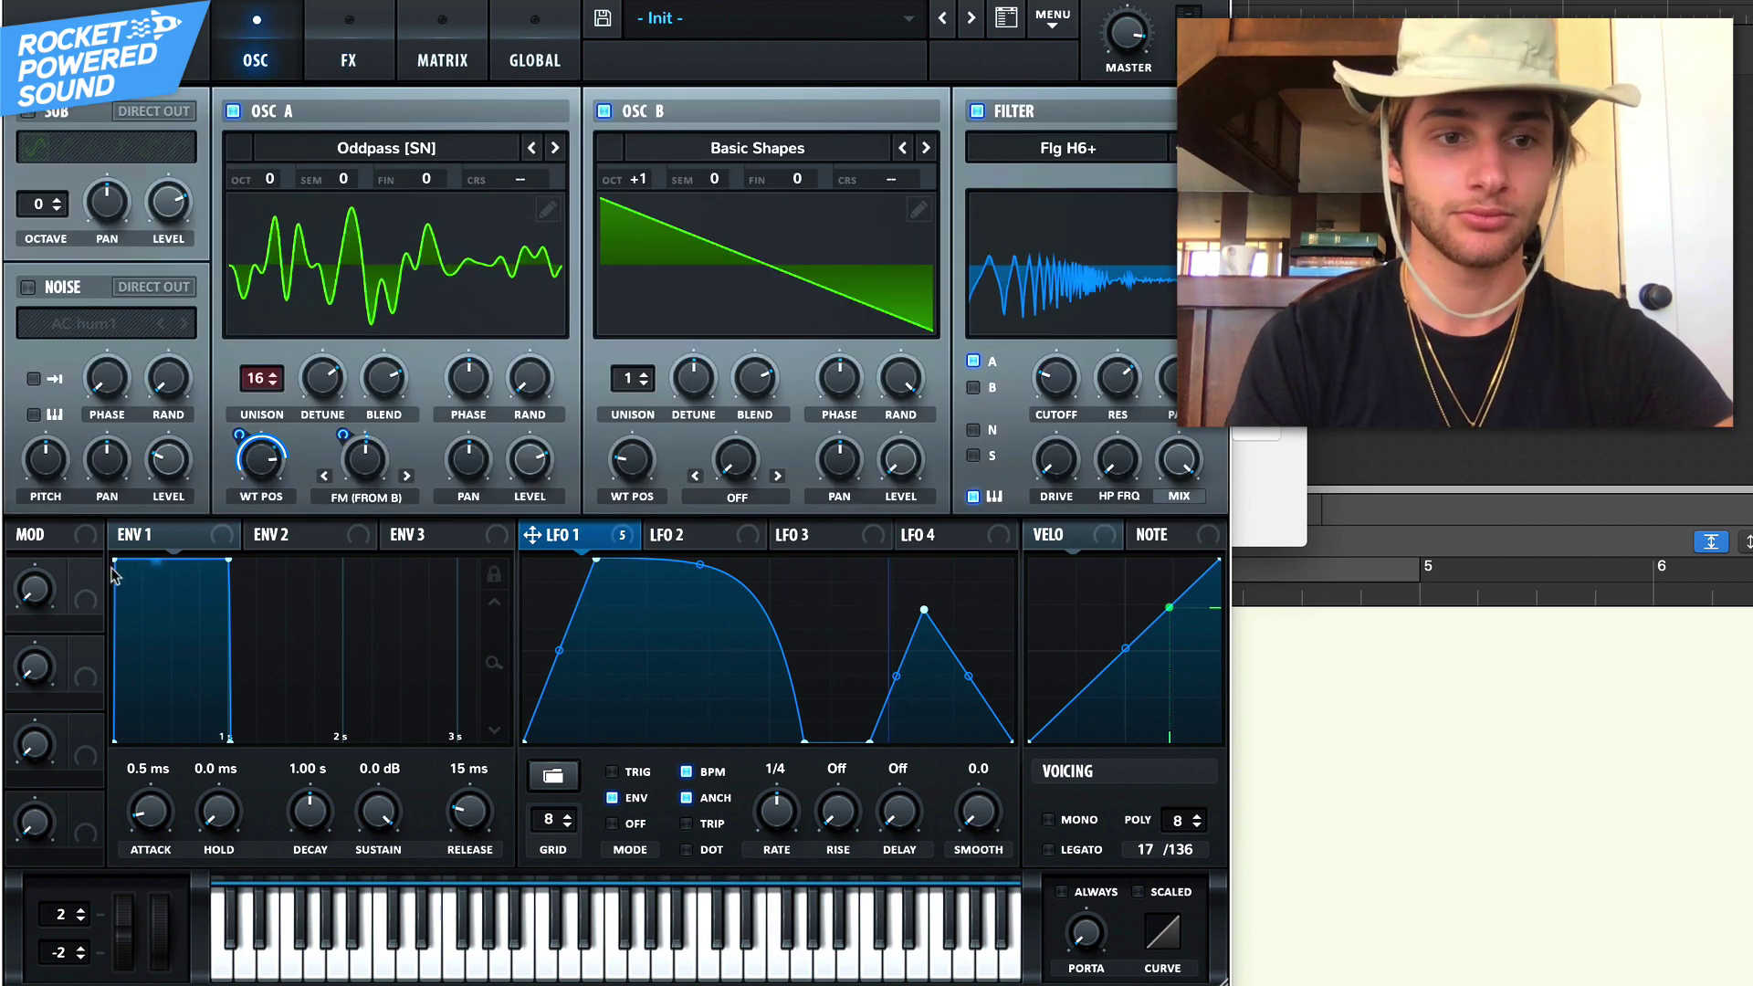
{"action": "left_click_drag", "start_coordinate": [533, 534], "coordinate": [350, 465]}
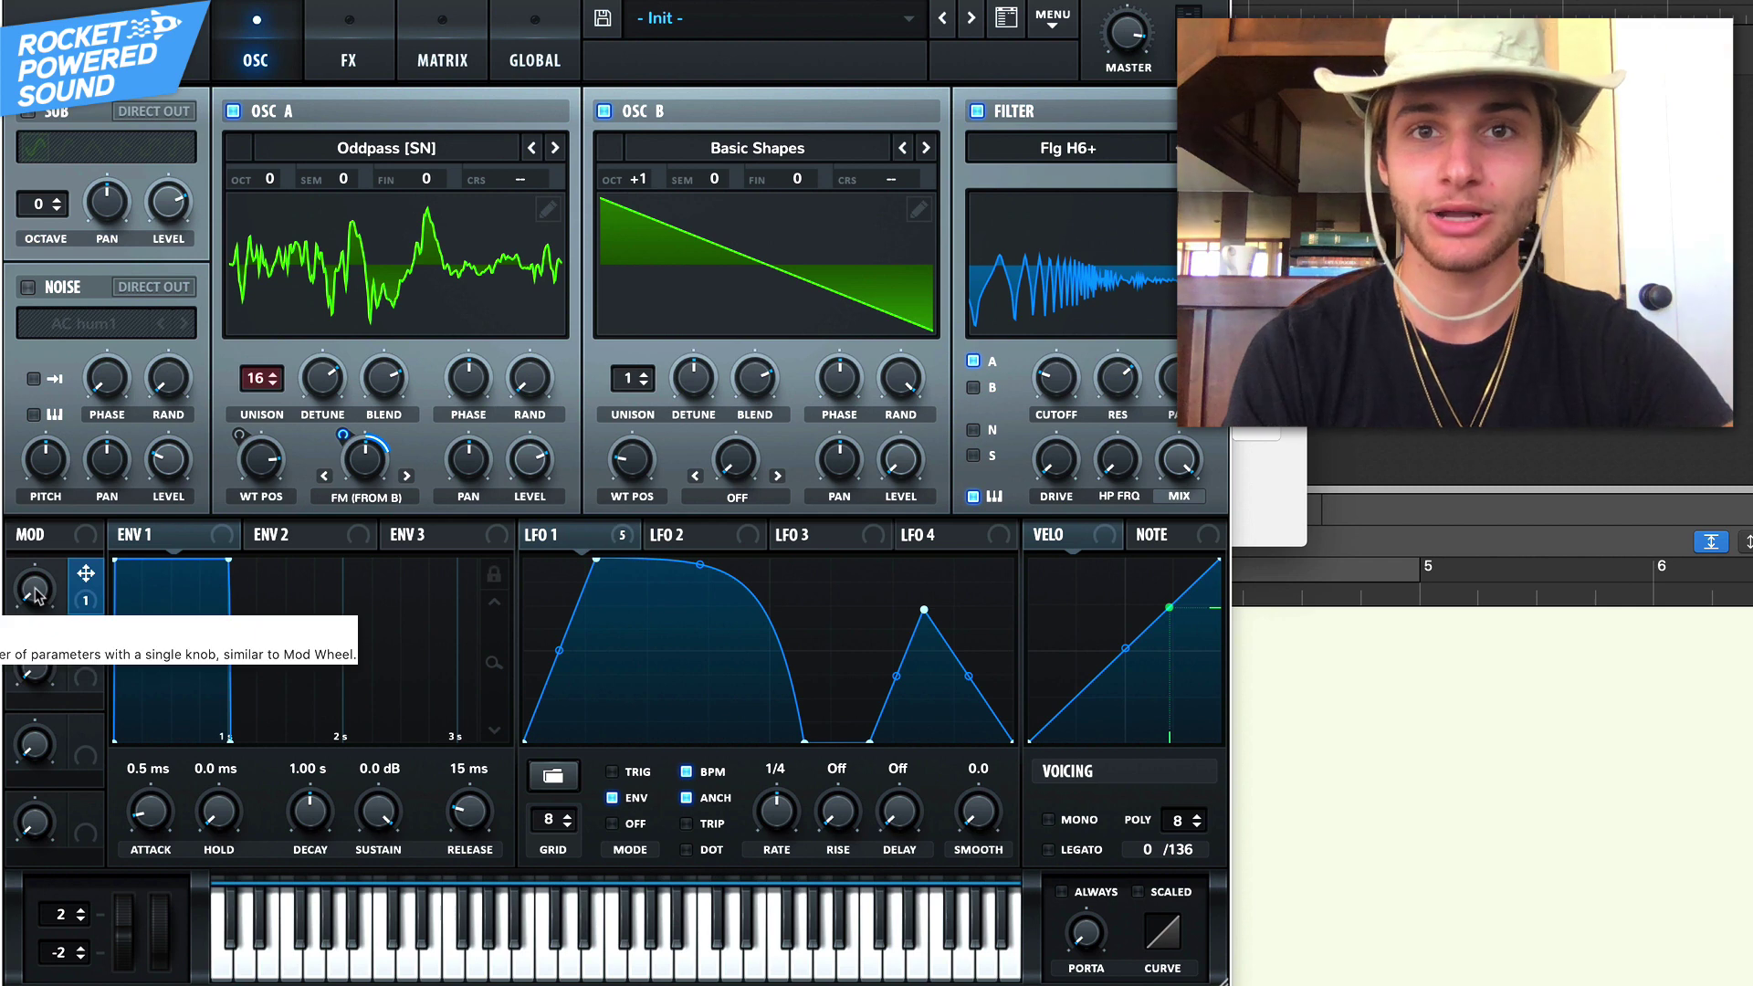
{"action": "left_click_drag", "start_coordinate": [37, 595], "coordinate": [61, 548]}
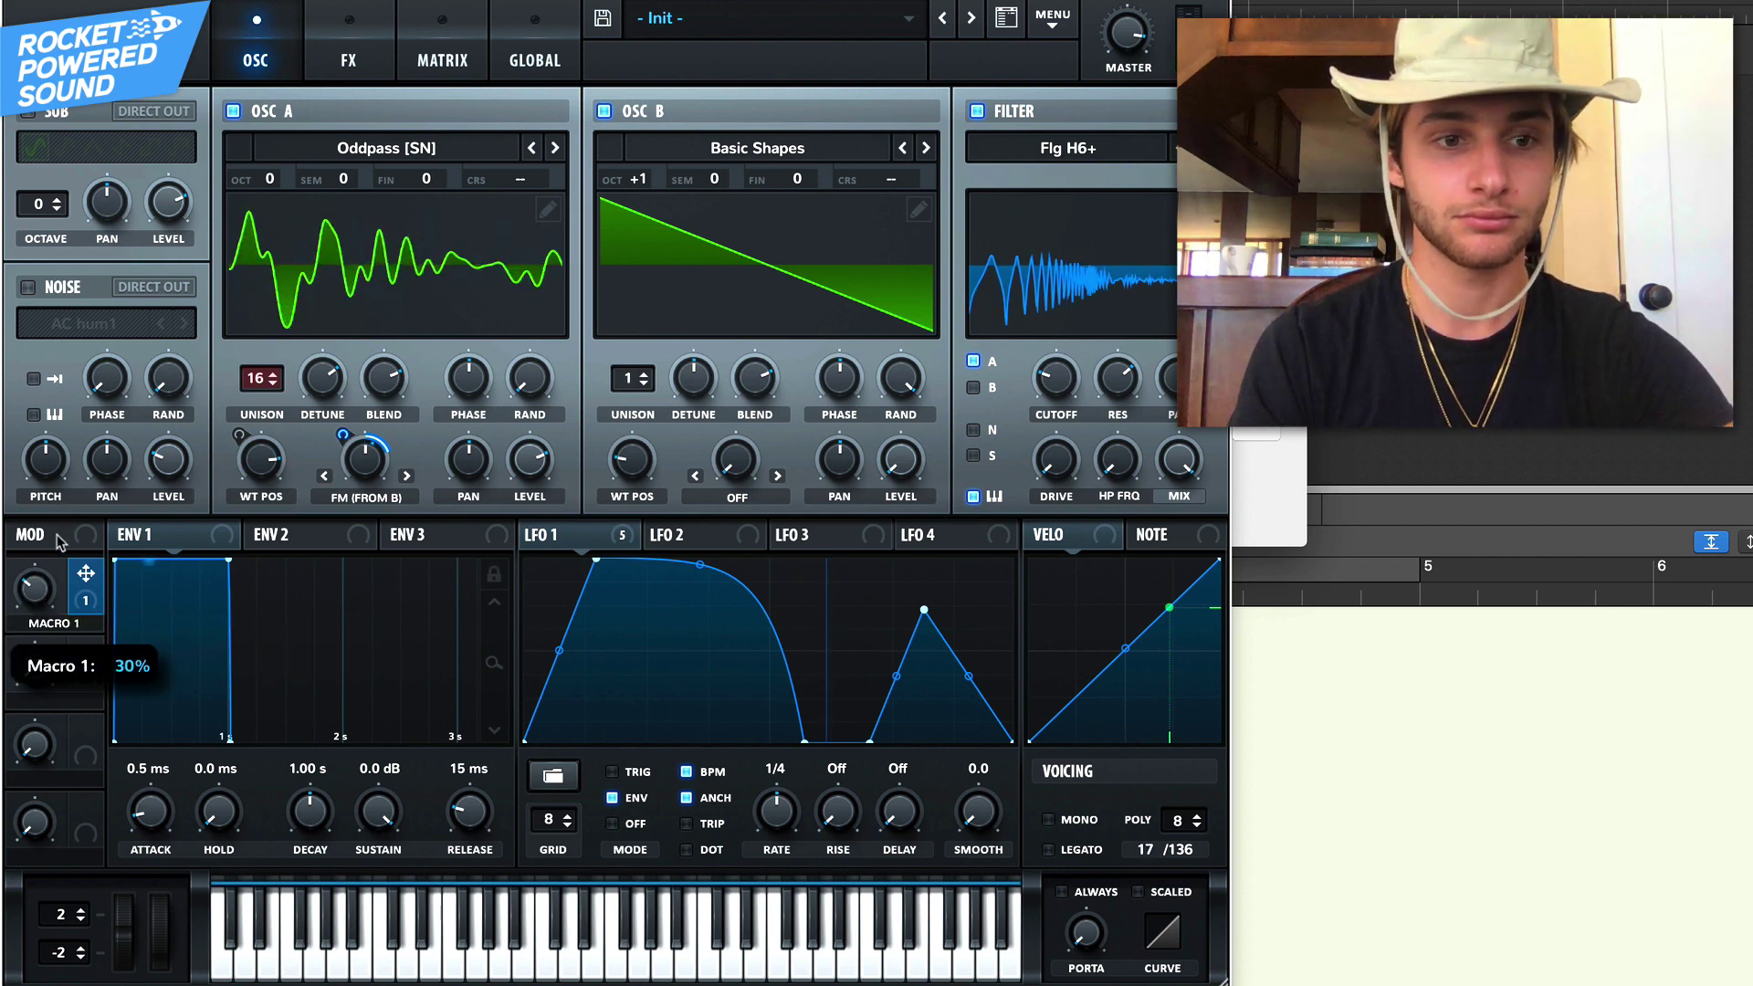
Assign Macro 2 to the Flg H6+ filter's cutoff and adjust the macro
{"action": "left_click_drag", "start_coordinate": [1141, 306], "coordinate": [1007, 420]}
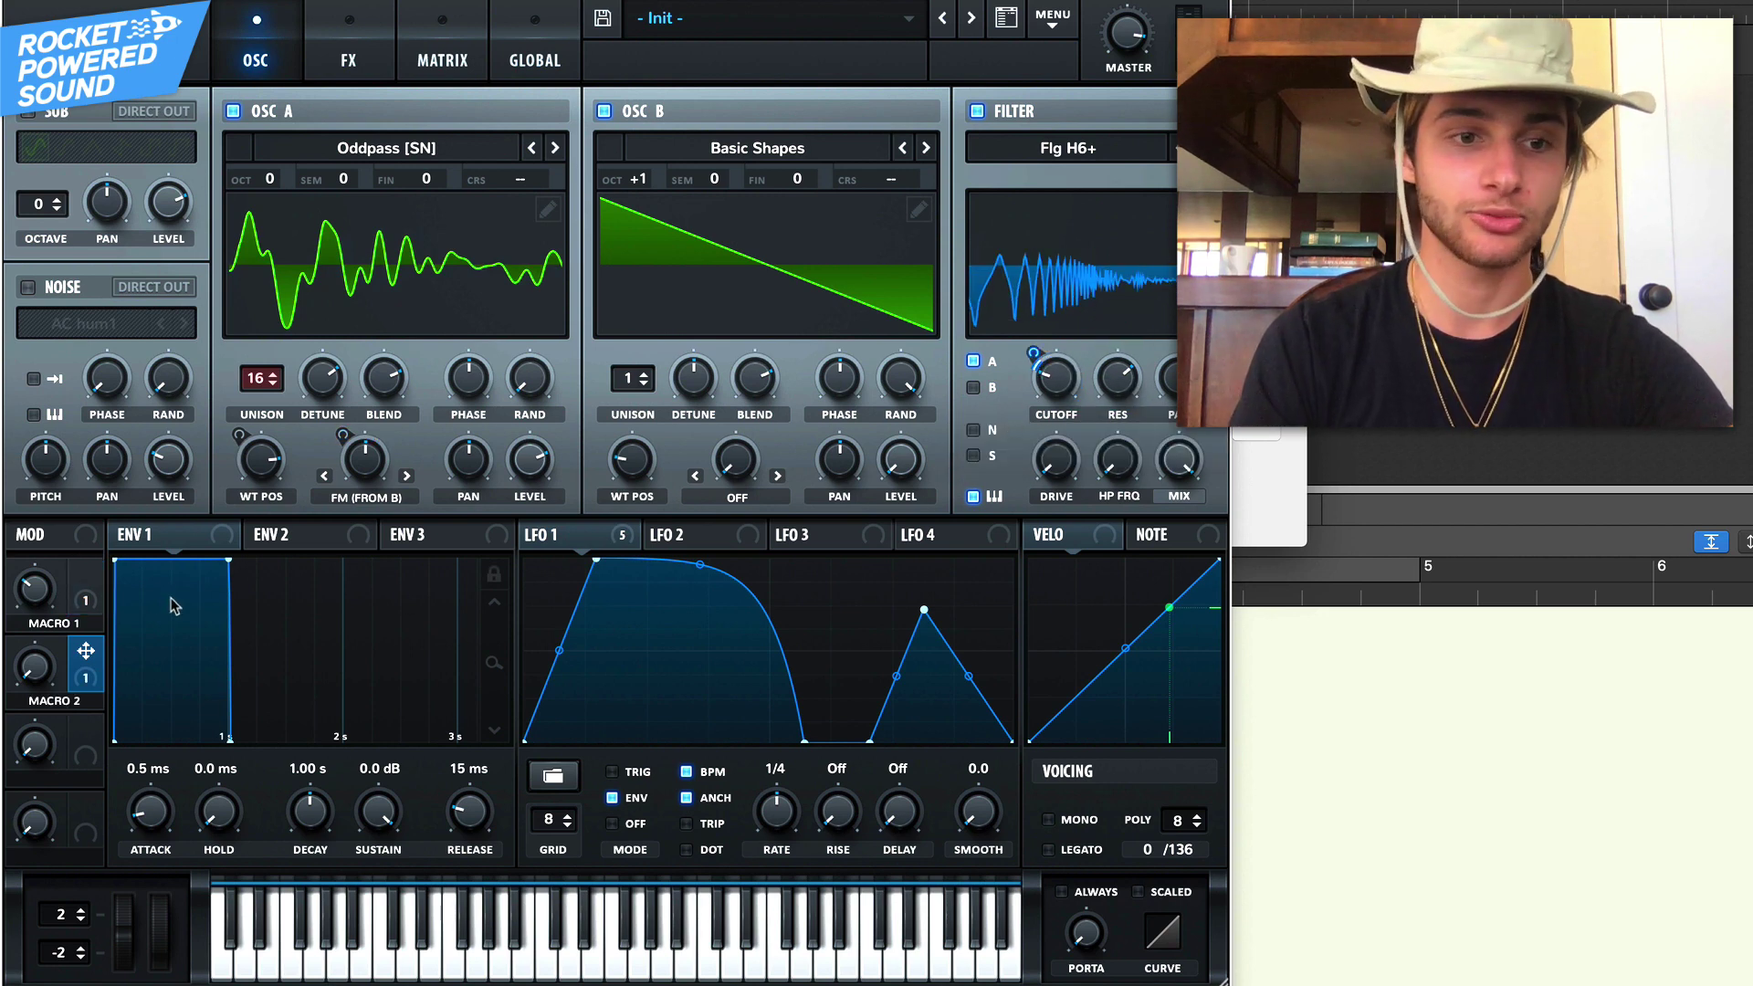
{"action": "mouse_move", "coordinate": [26, 680]}
{"action": "left_mouse_down"}
{"action": "mouse_move", "coordinate": [25, 643]}
{"action": "mouse_move", "coordinate": [25, 660]}
{"action": "left_mouse_up"}
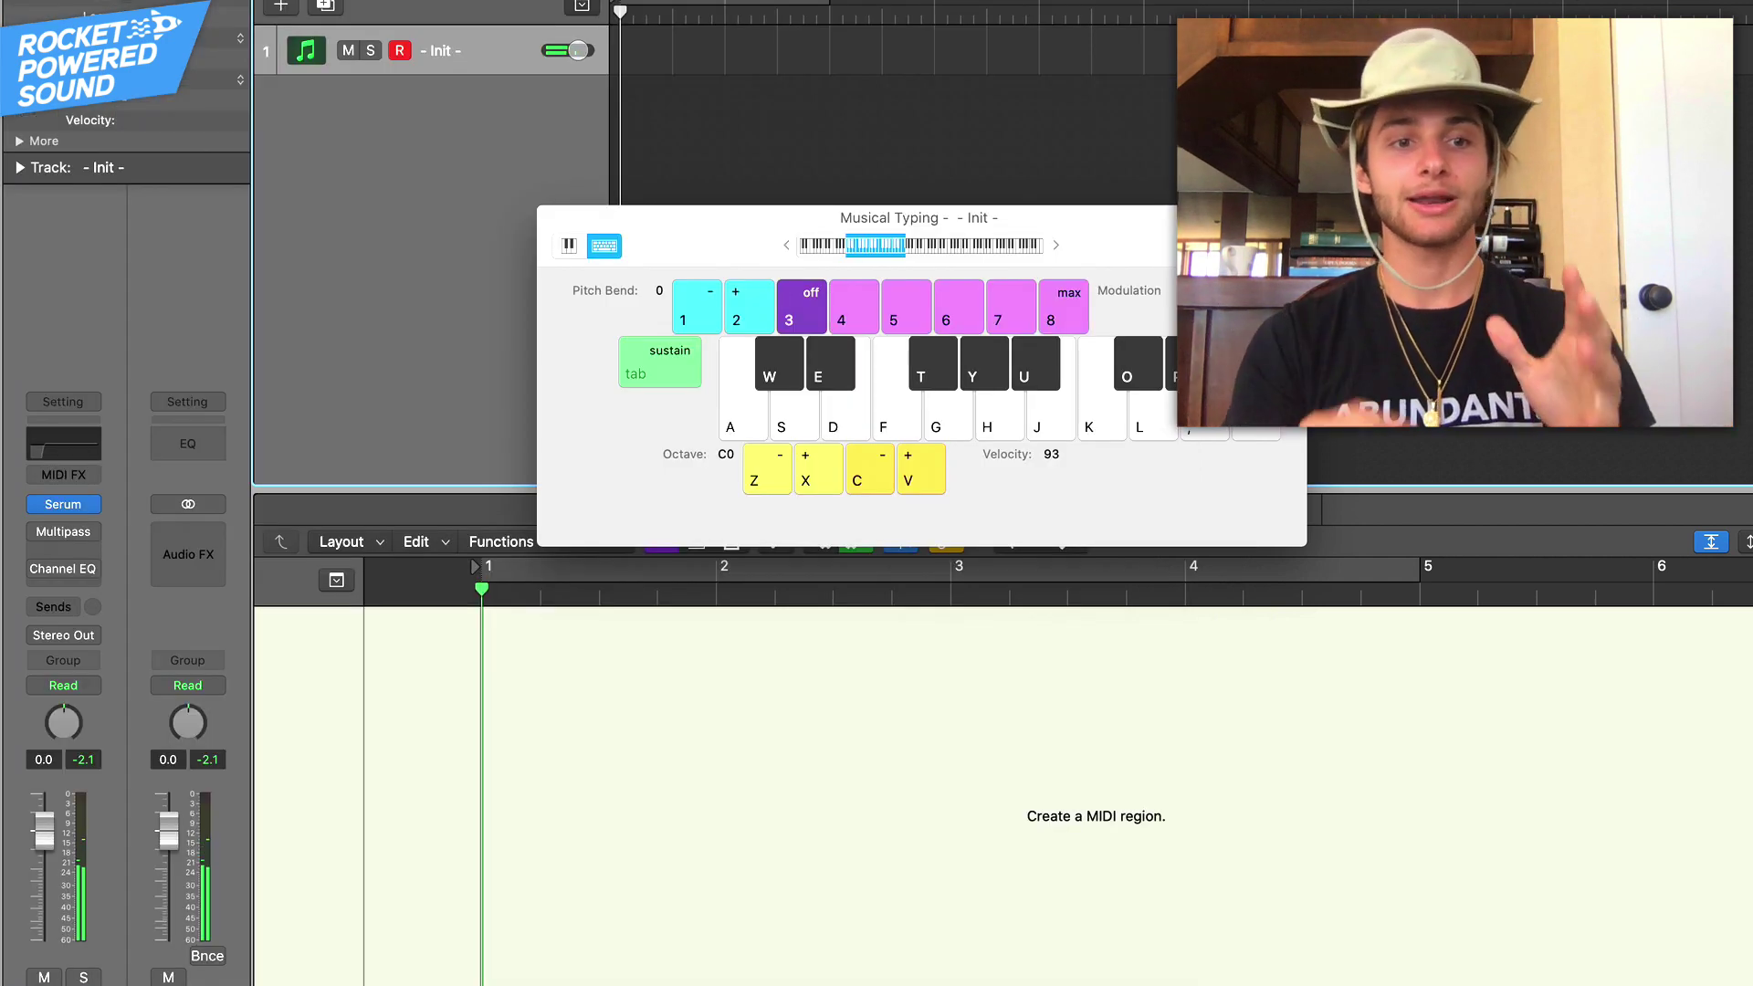
Enable Multipass and Channel EQ on the Serum track, checking the Overachiever preset and the 80.5 Hz low cut
{"action": "mouse_move", "coordinate": [49, 532]}
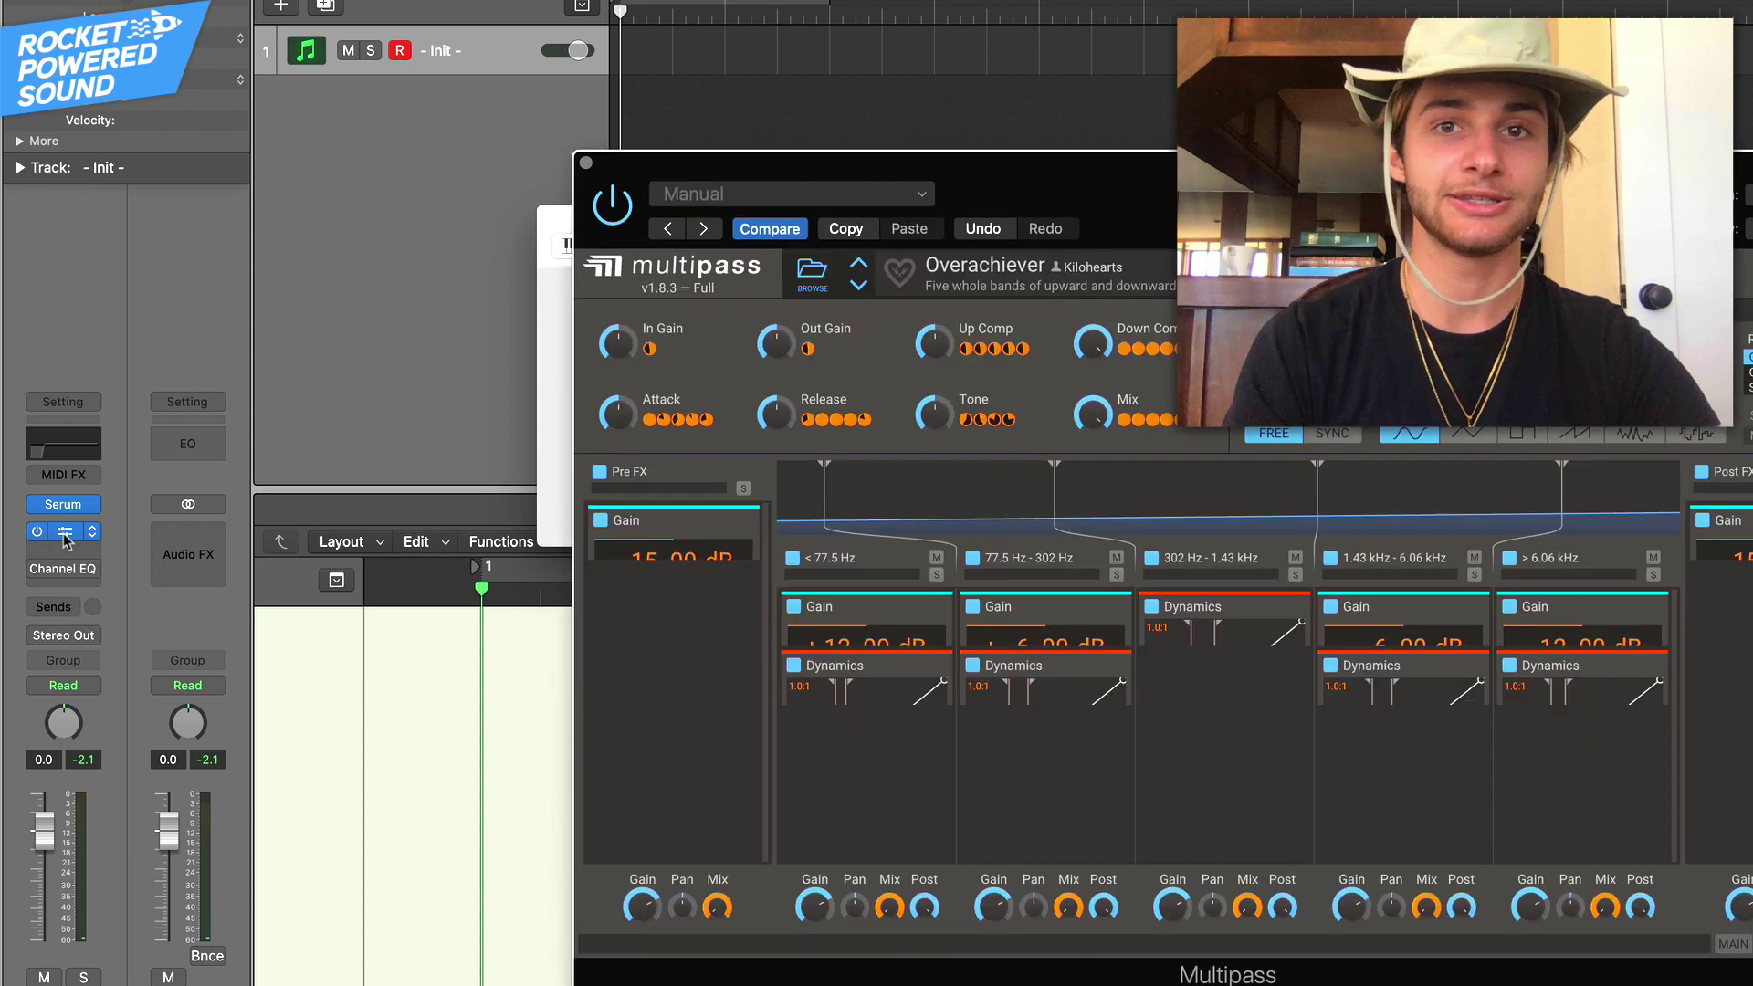
{"action": "left_click", "coordinate": [64, 533]}
{"action": "left_click_drag", "start_coordinate": [1302, 172], "coordinate": [730, 123]}
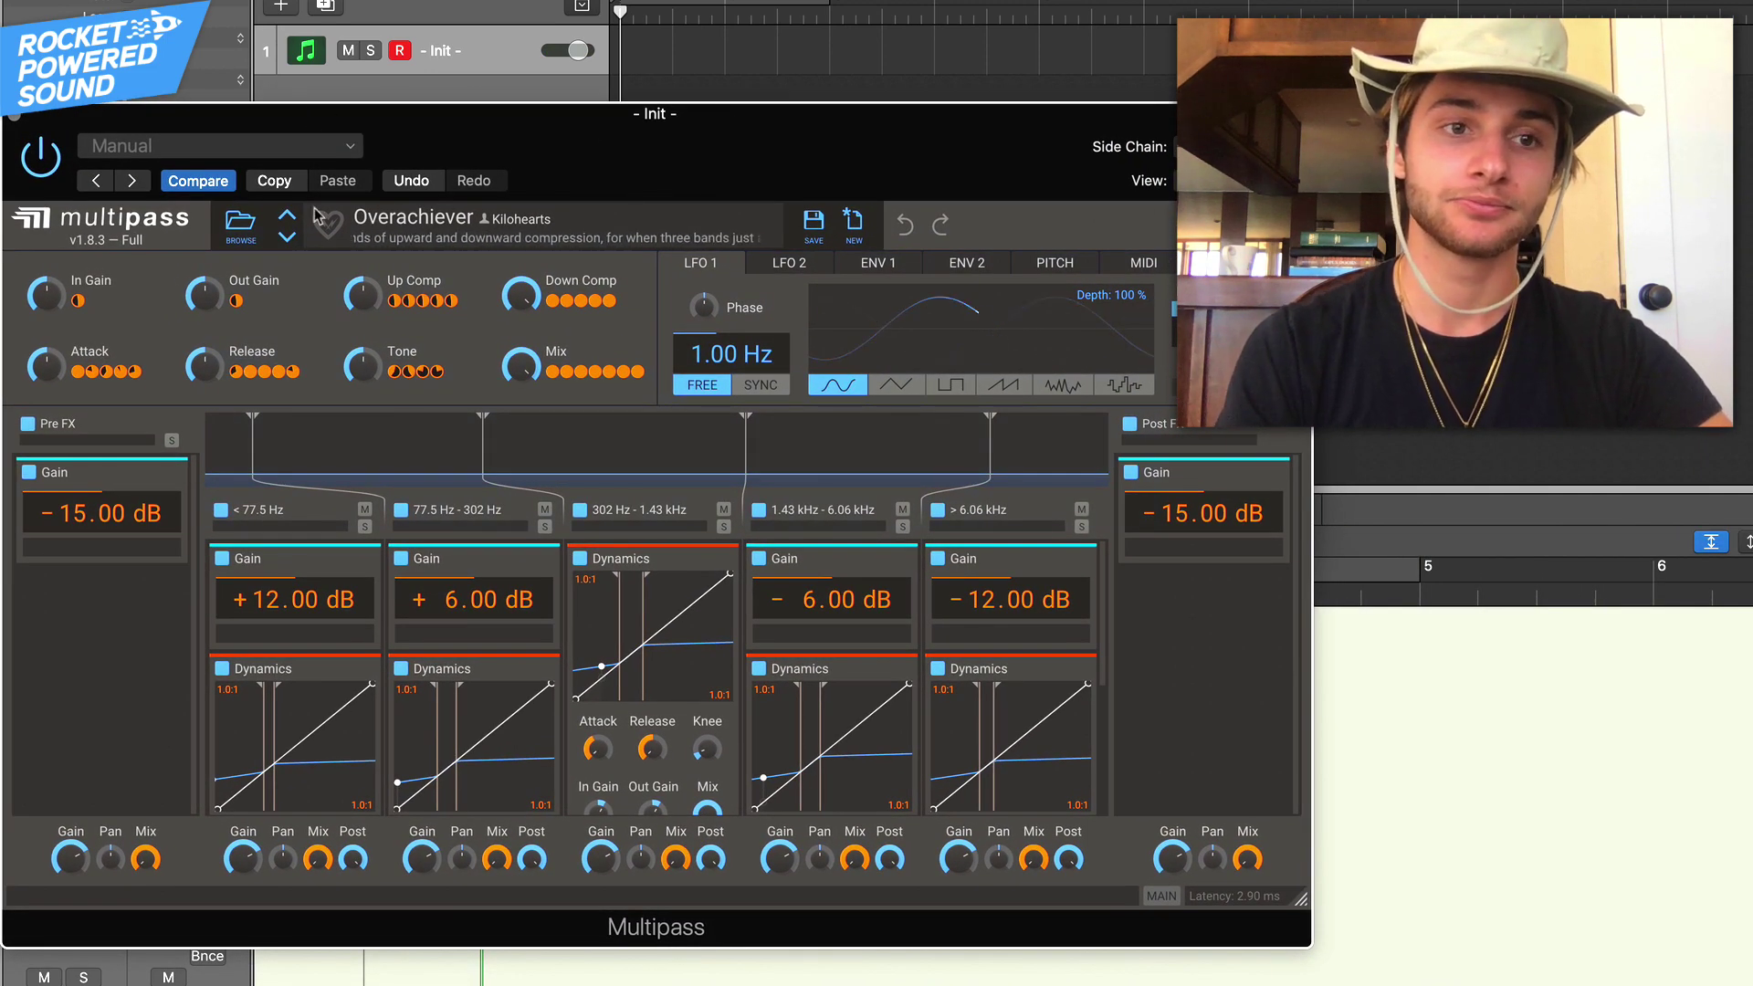
{"action": "left_click", "coordinate": [240, 224]}
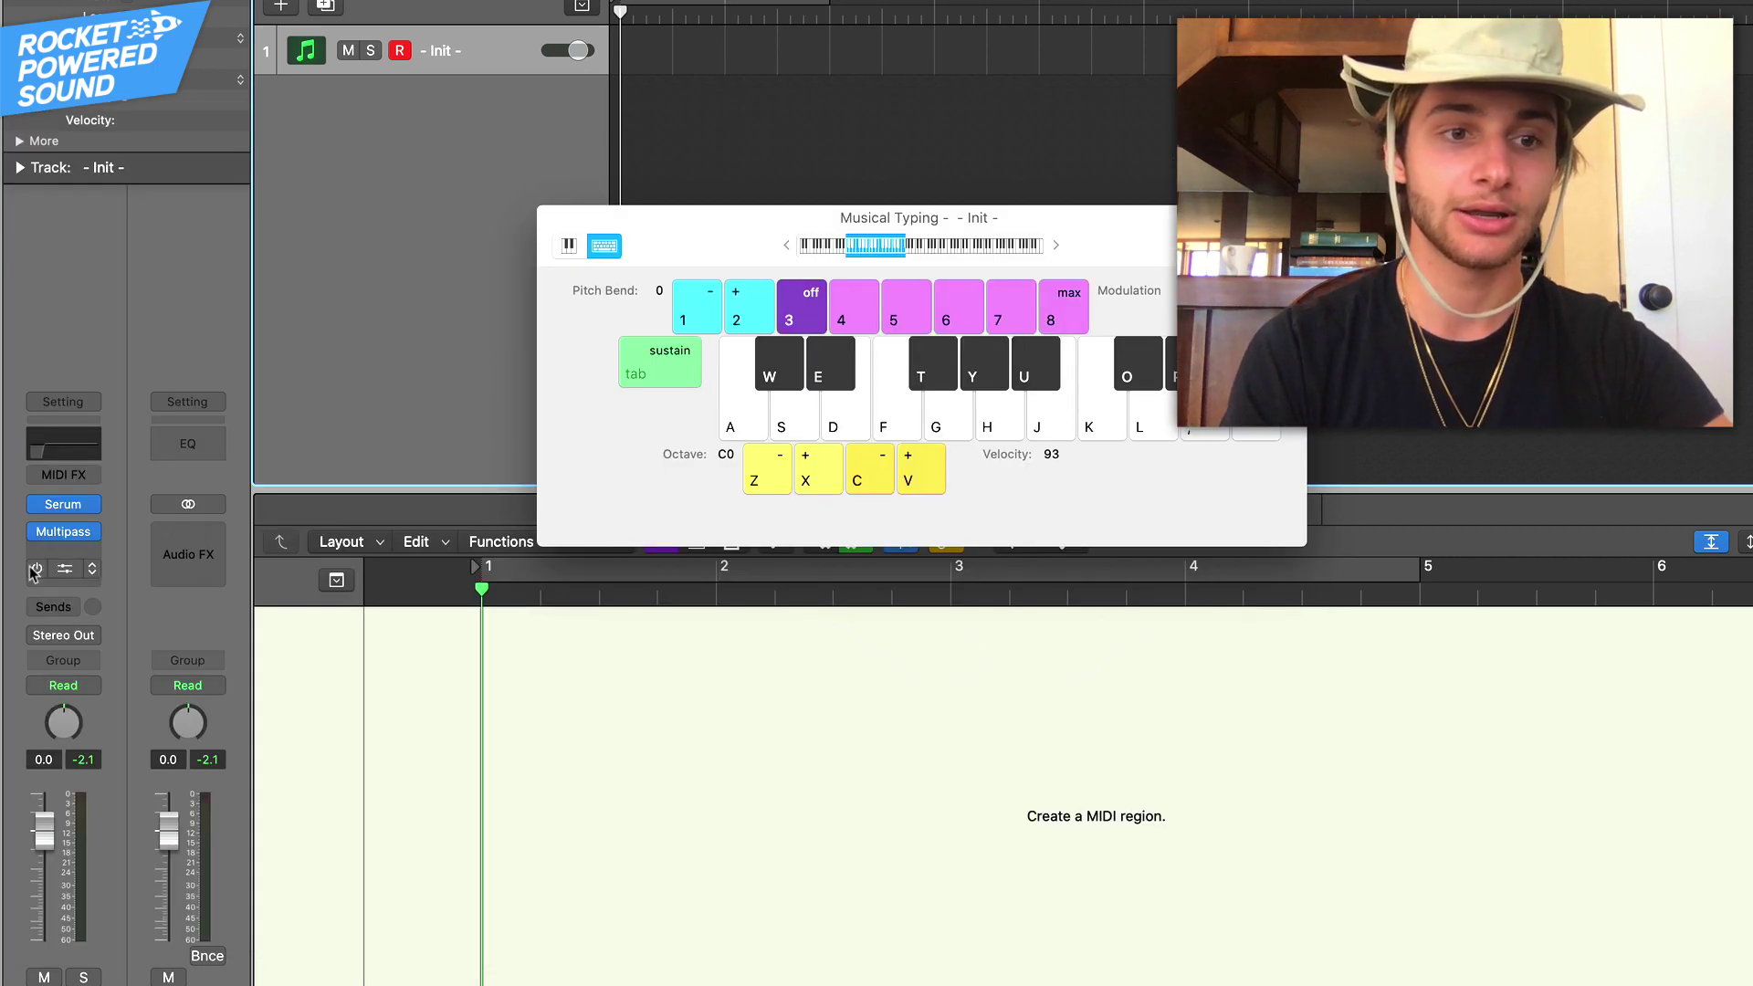
{"action": "left_click", "coordinate": [62, 568]}
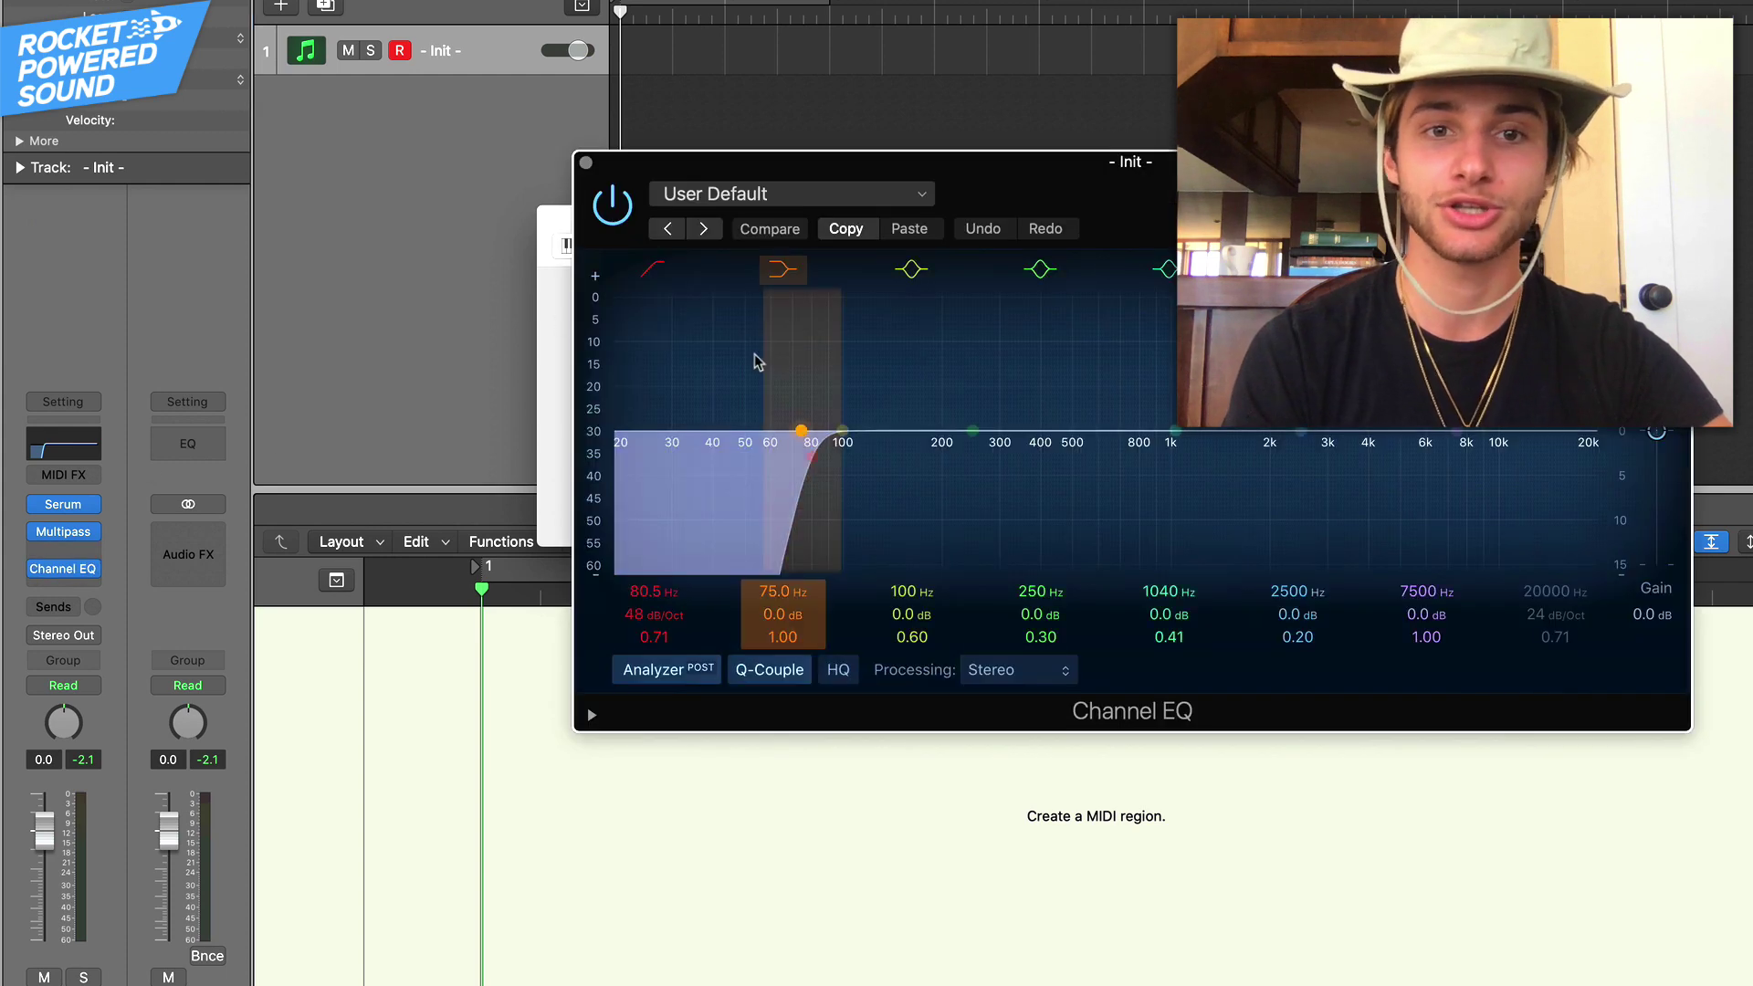
{"action": "left_click", "coordinate": [586, 163]}
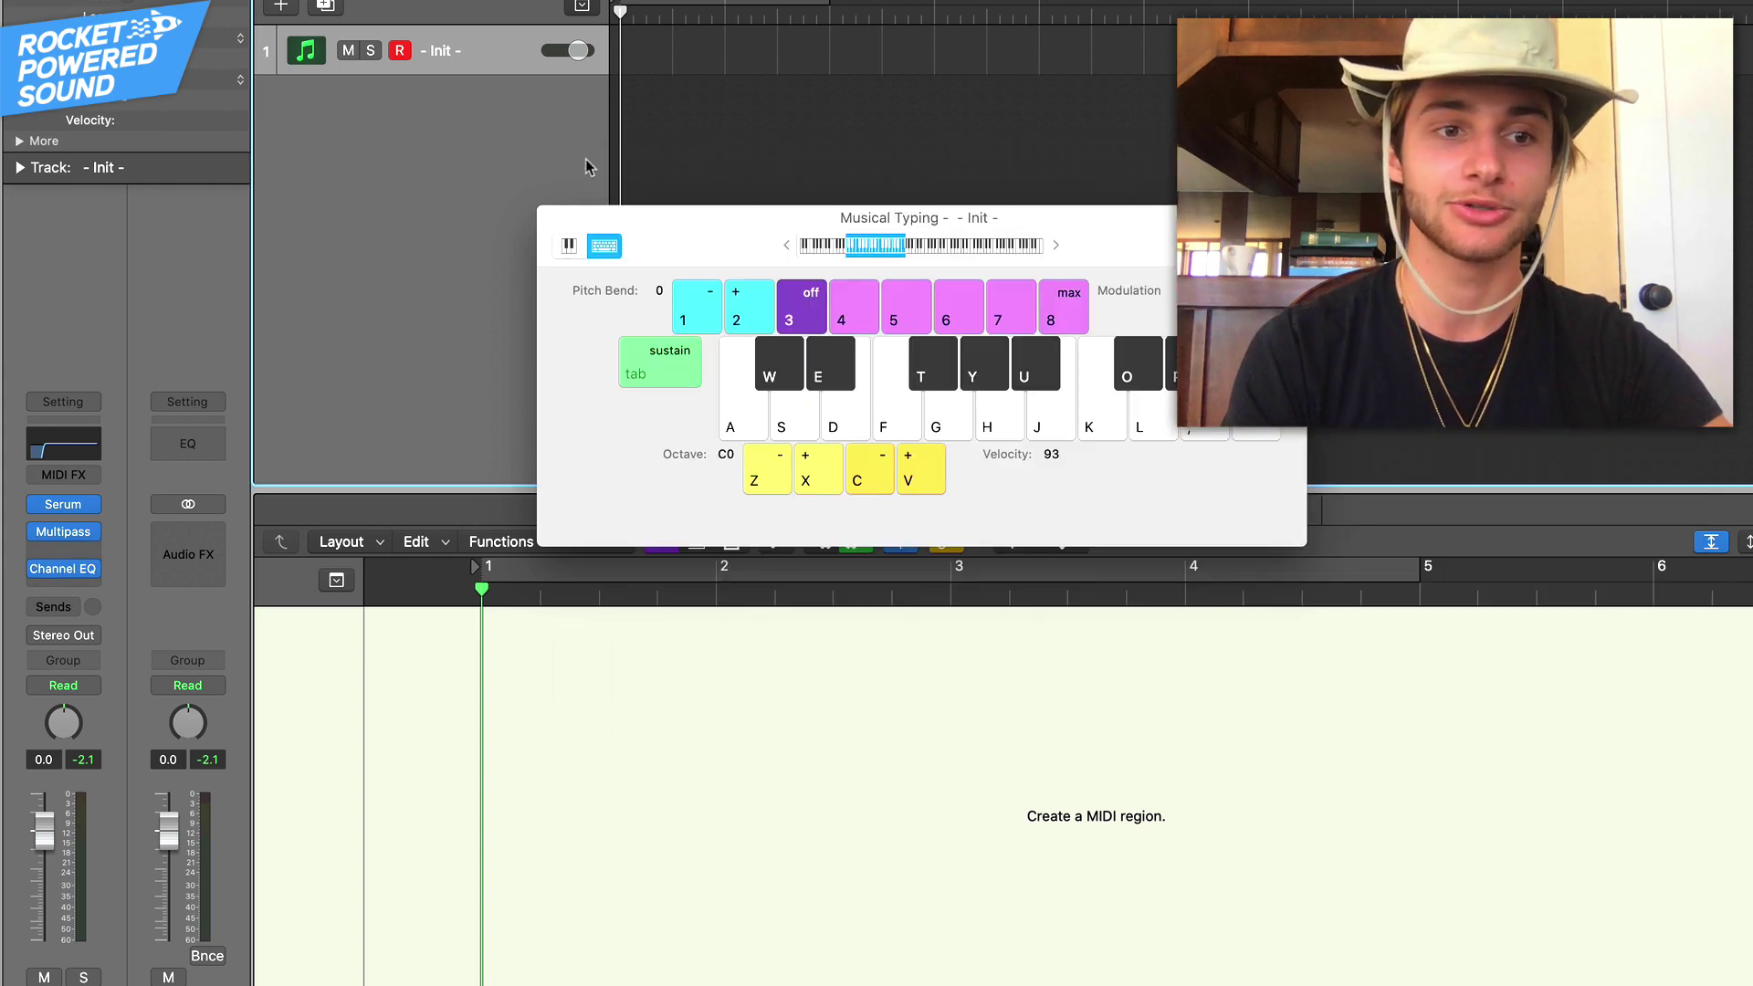
Reopen Serum and sweep Macro 2 and Macro 1 to audition their effect on the bass
{"action": "left_click", "coordinate": [48, 505]}
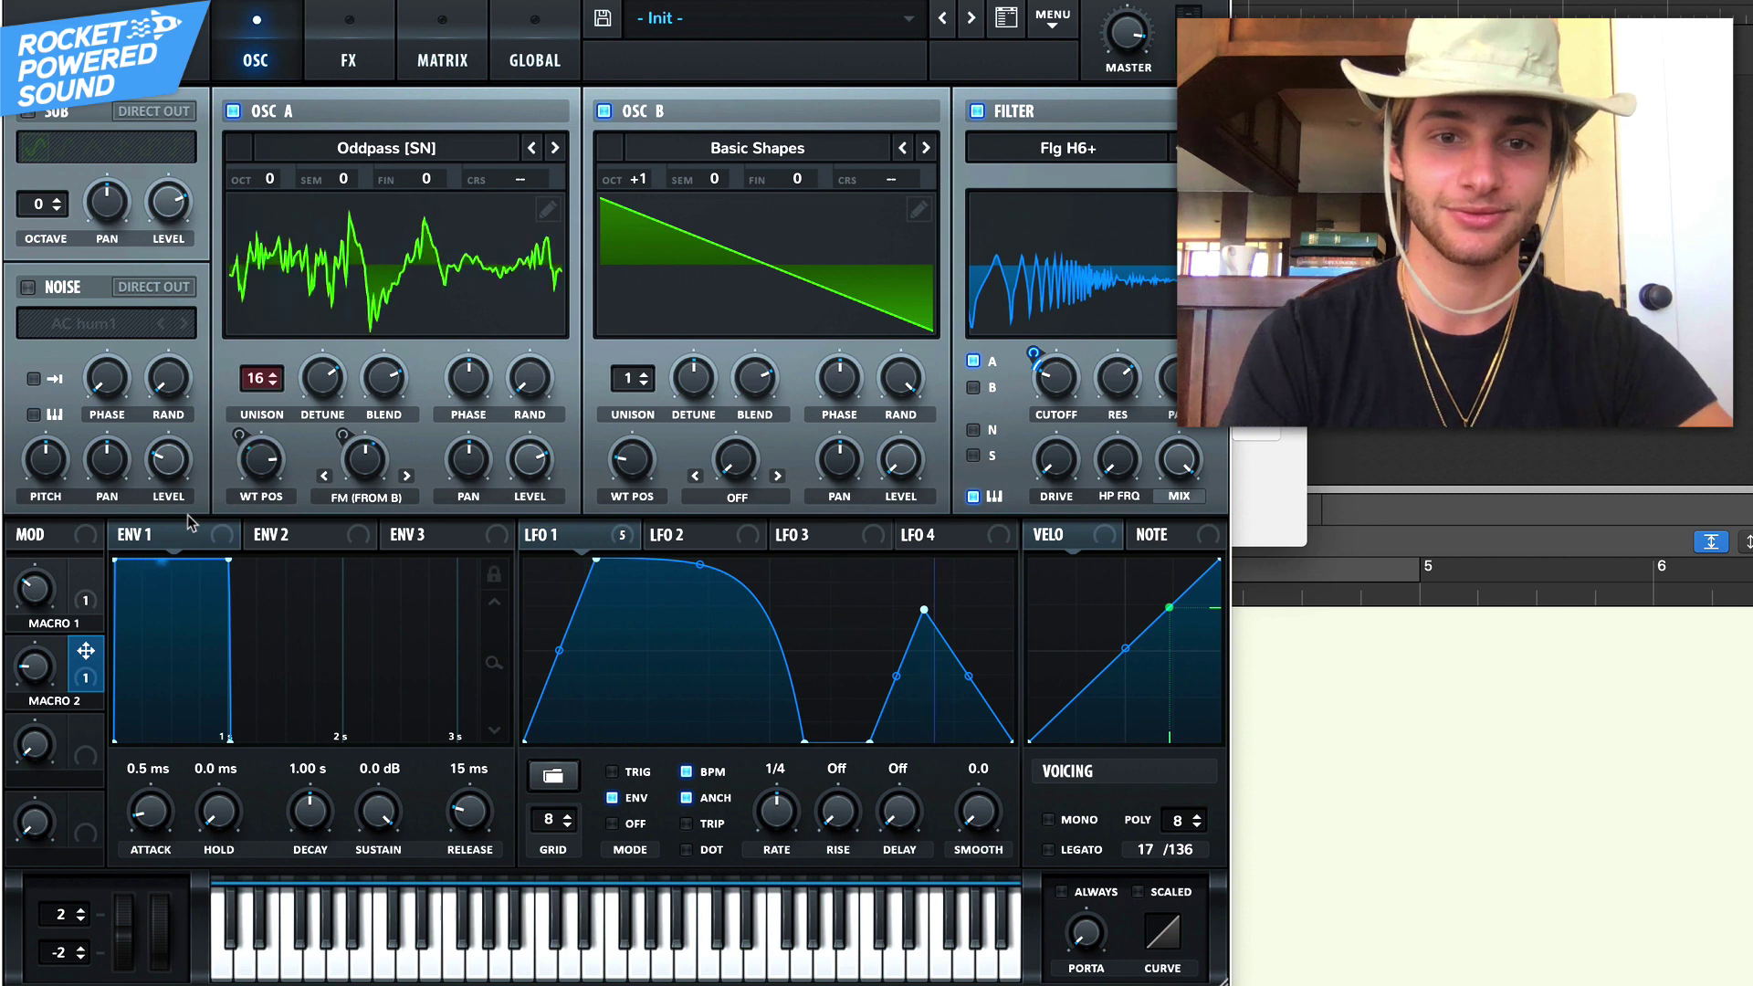
{"action": "left_click_drag", "start_coordinate": [26, 661], "coordinate": [25, 902]}
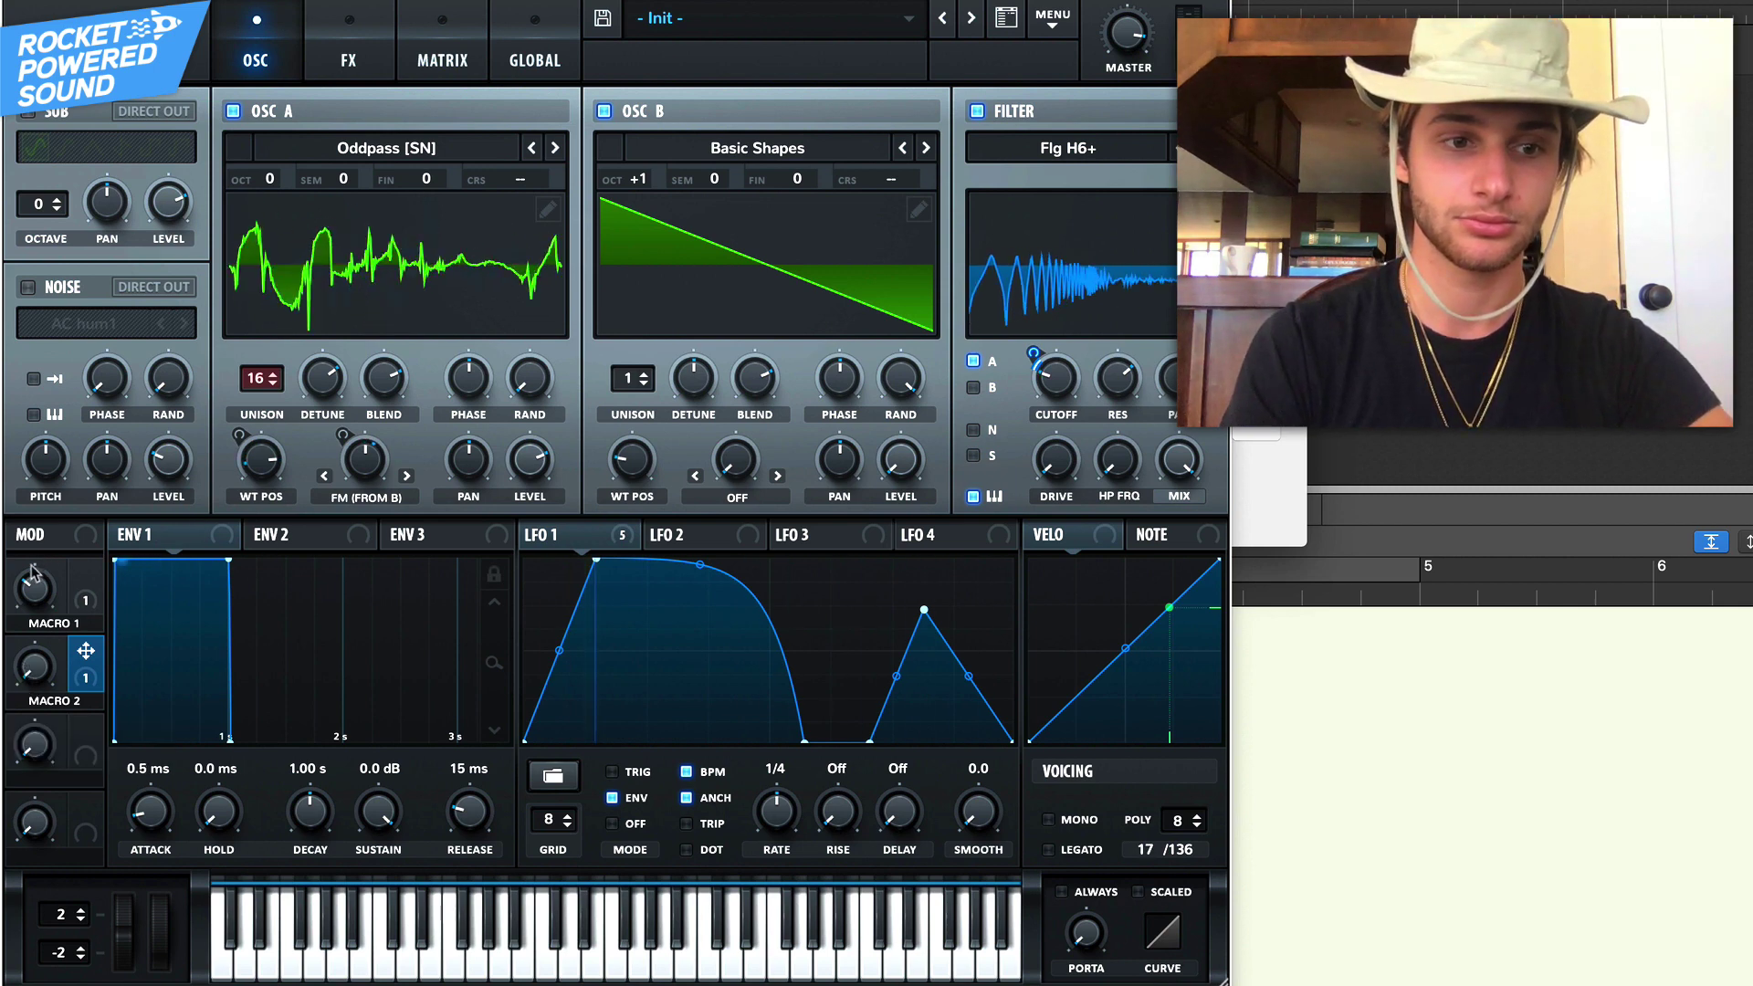
{"action": "left_click_drag", "start_coordinate": [29, 575], "coordinate": [77, 639]}
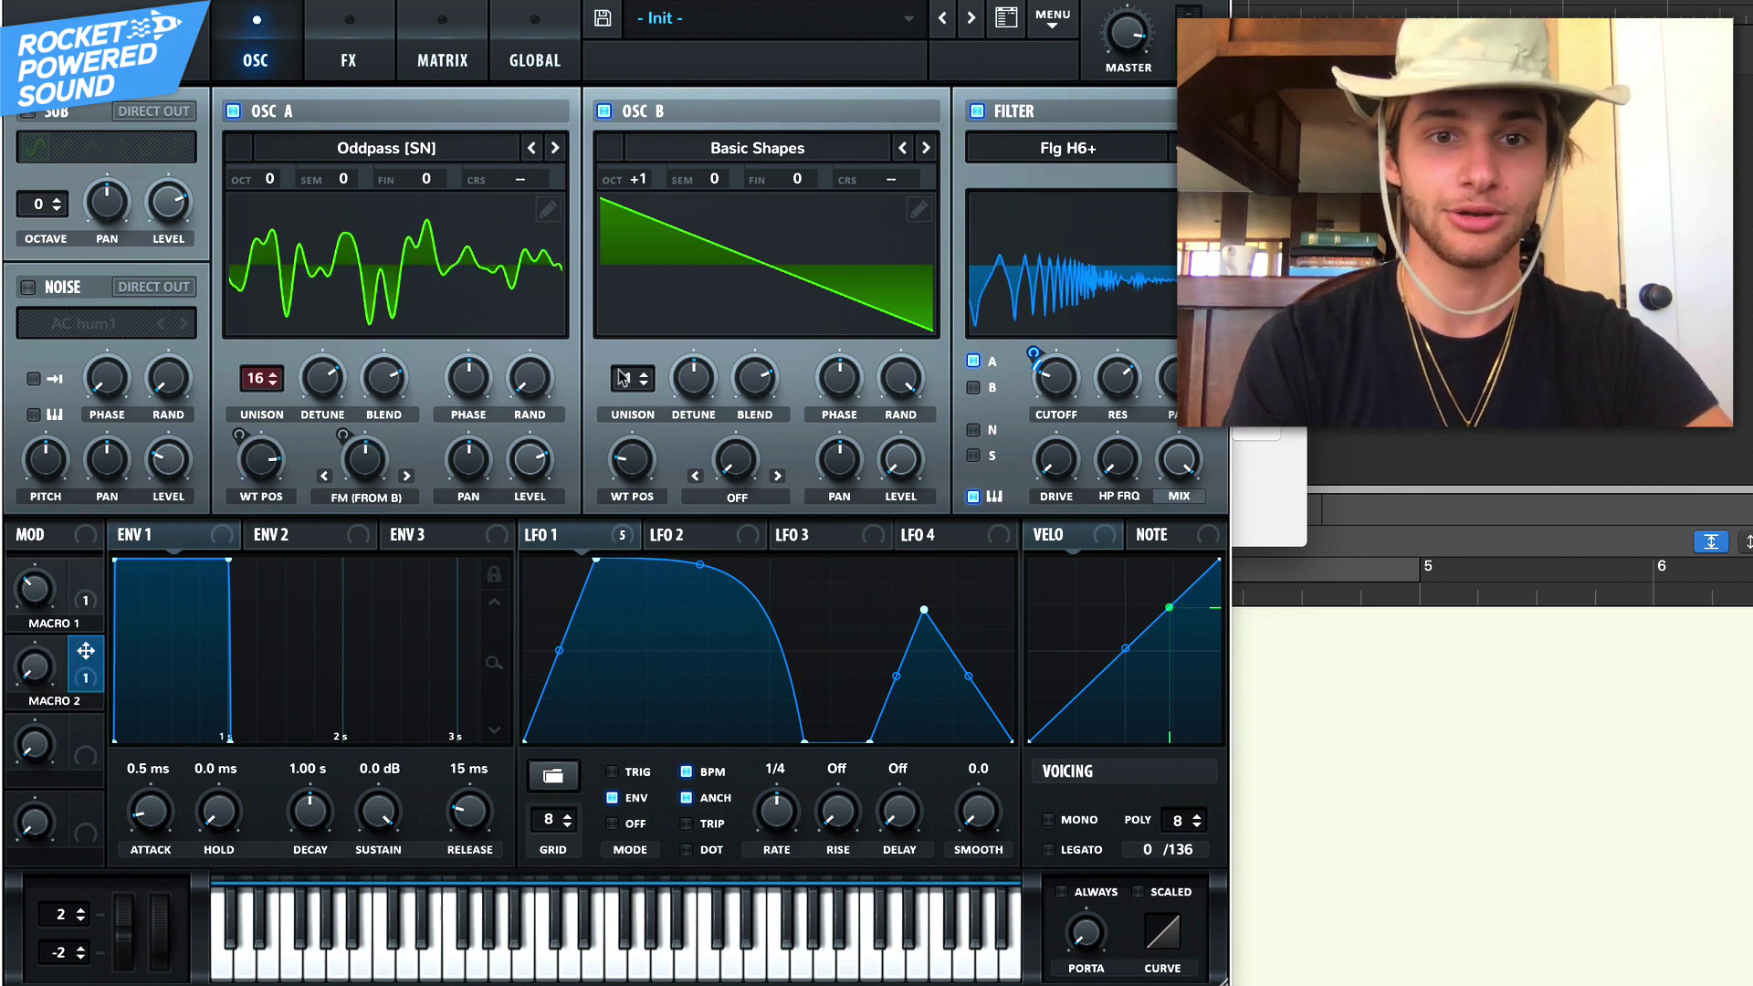
Try 16 unison voices with more detune on oscillator B, and return its unison to 1
{"action": "left_click_drag", "start_coordinate": [633, 378], "coordinate": [762, 64]}
{"action": "left_click_drag", "start_coordinate": [900, 378], "coordinate": [716, 879]}
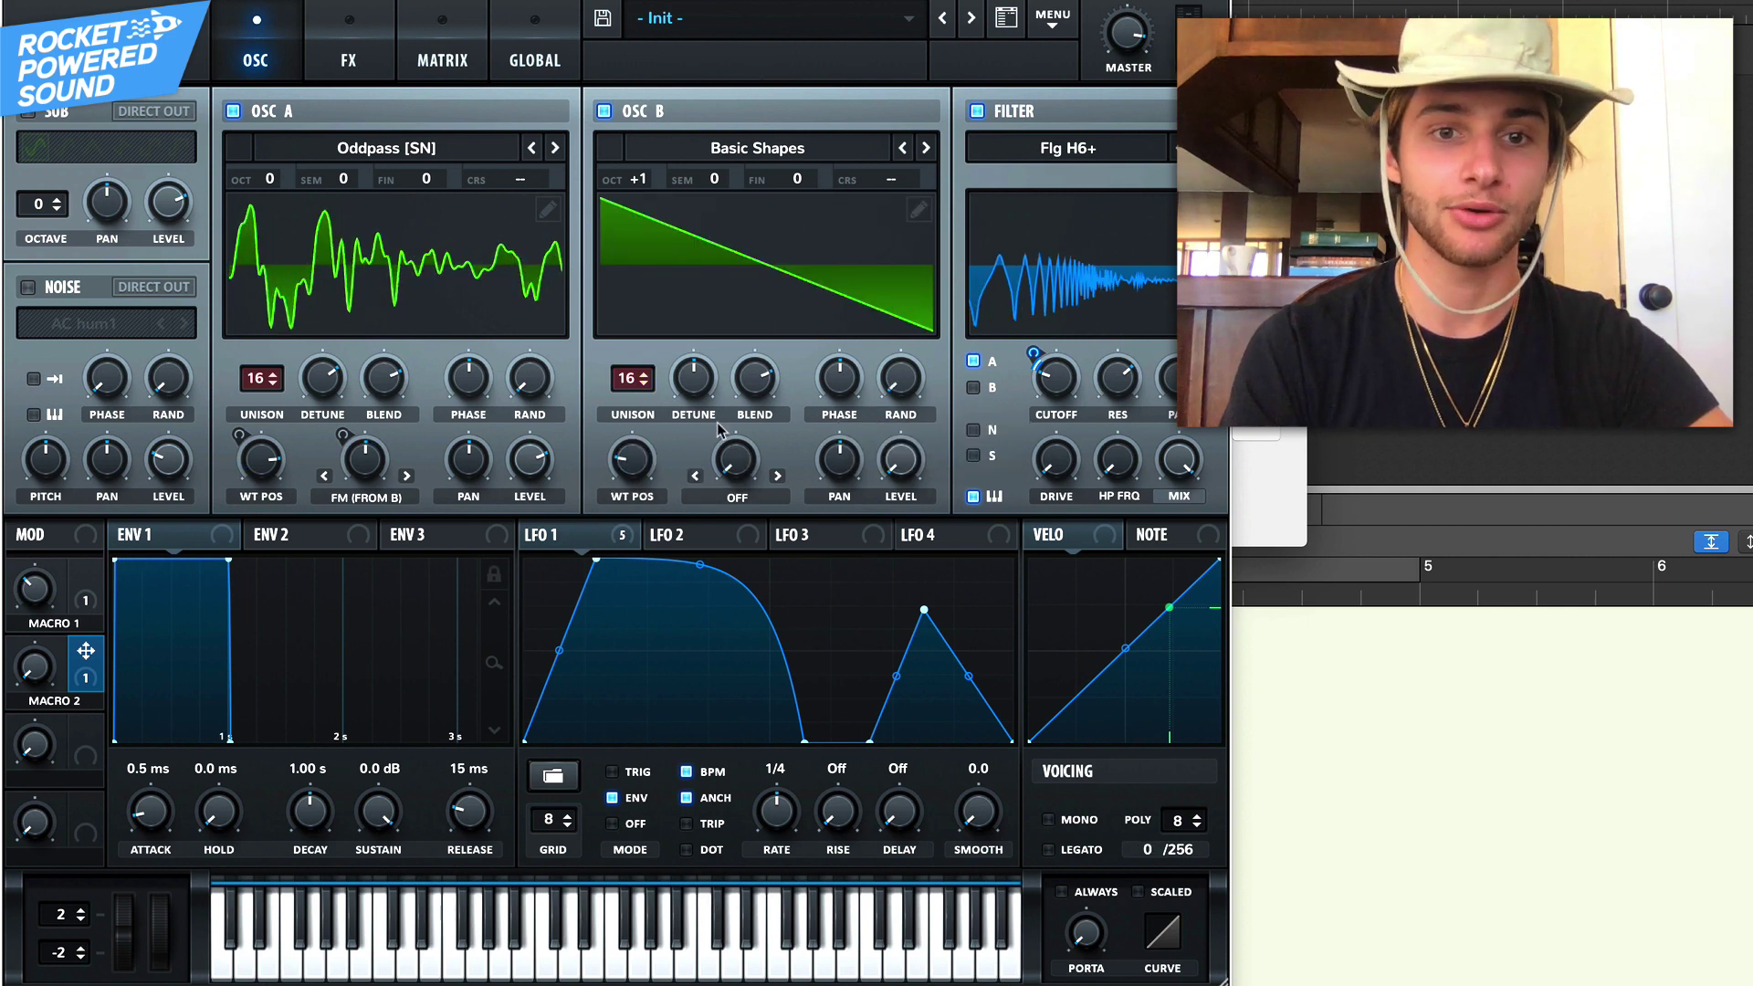
{"action": "left_click_drag", "start_coordinate": [702, 385], "coordinate": [792, 398]}
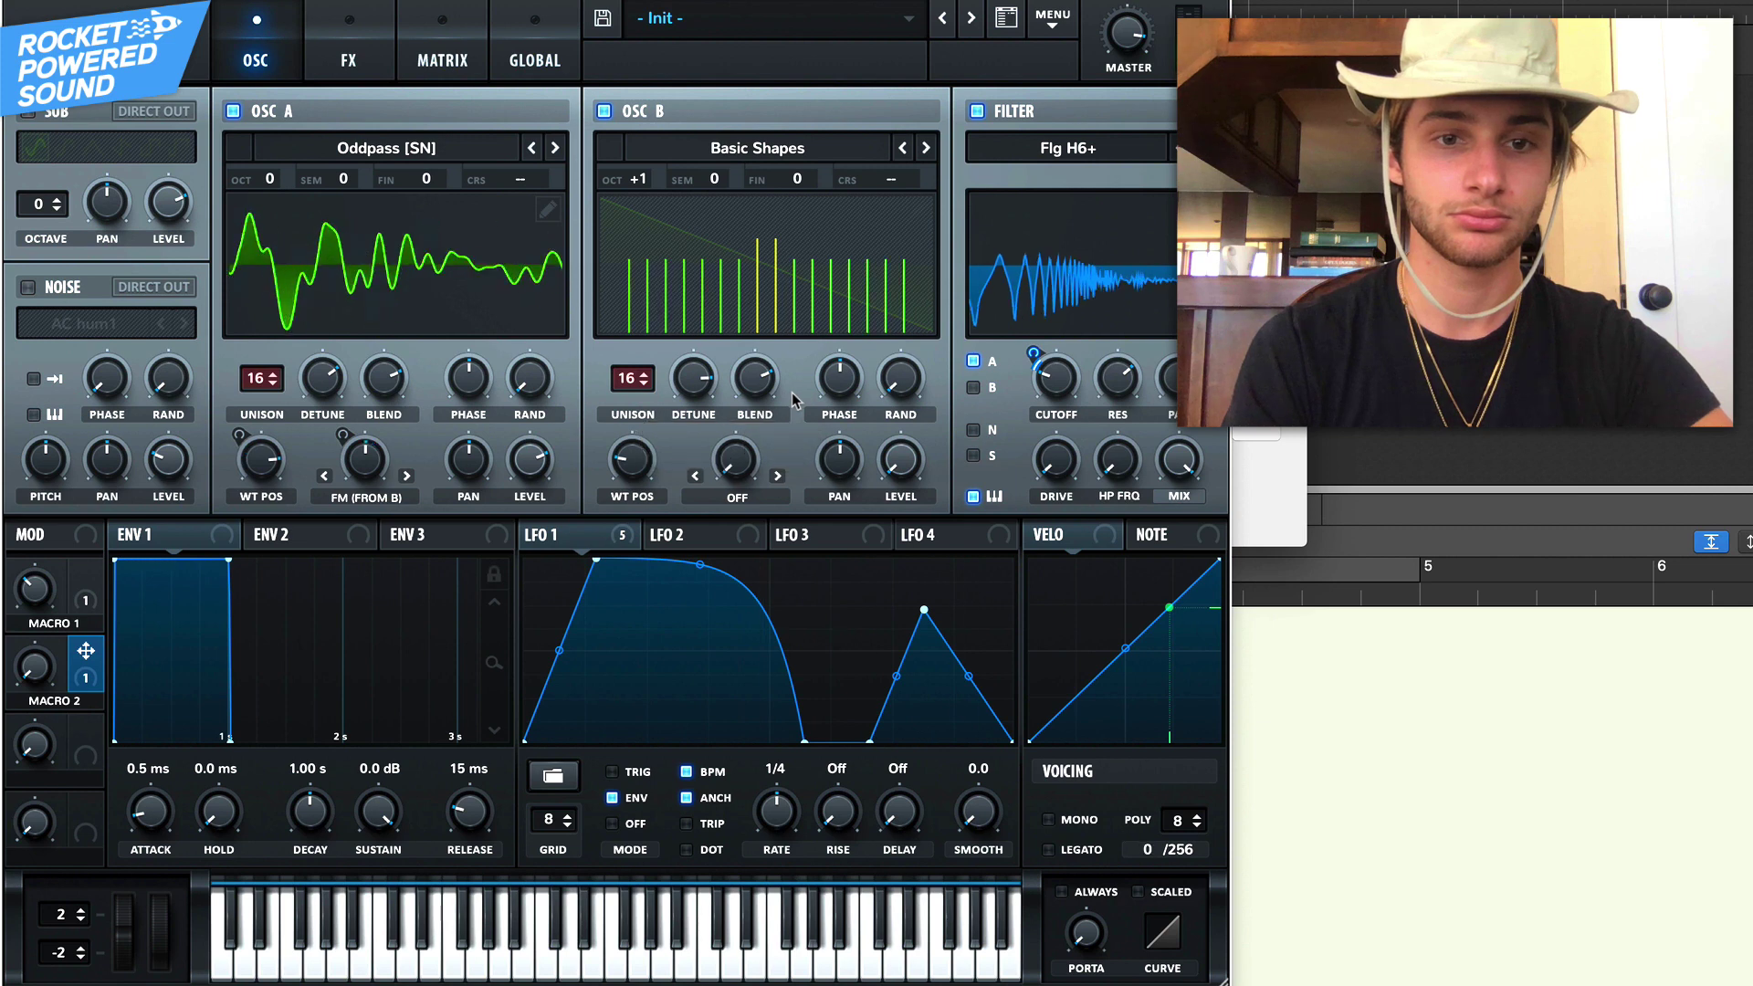
{"action": "left_click_drag", "start_coordinate": [632, 384], "coordinate": [632, 474]}
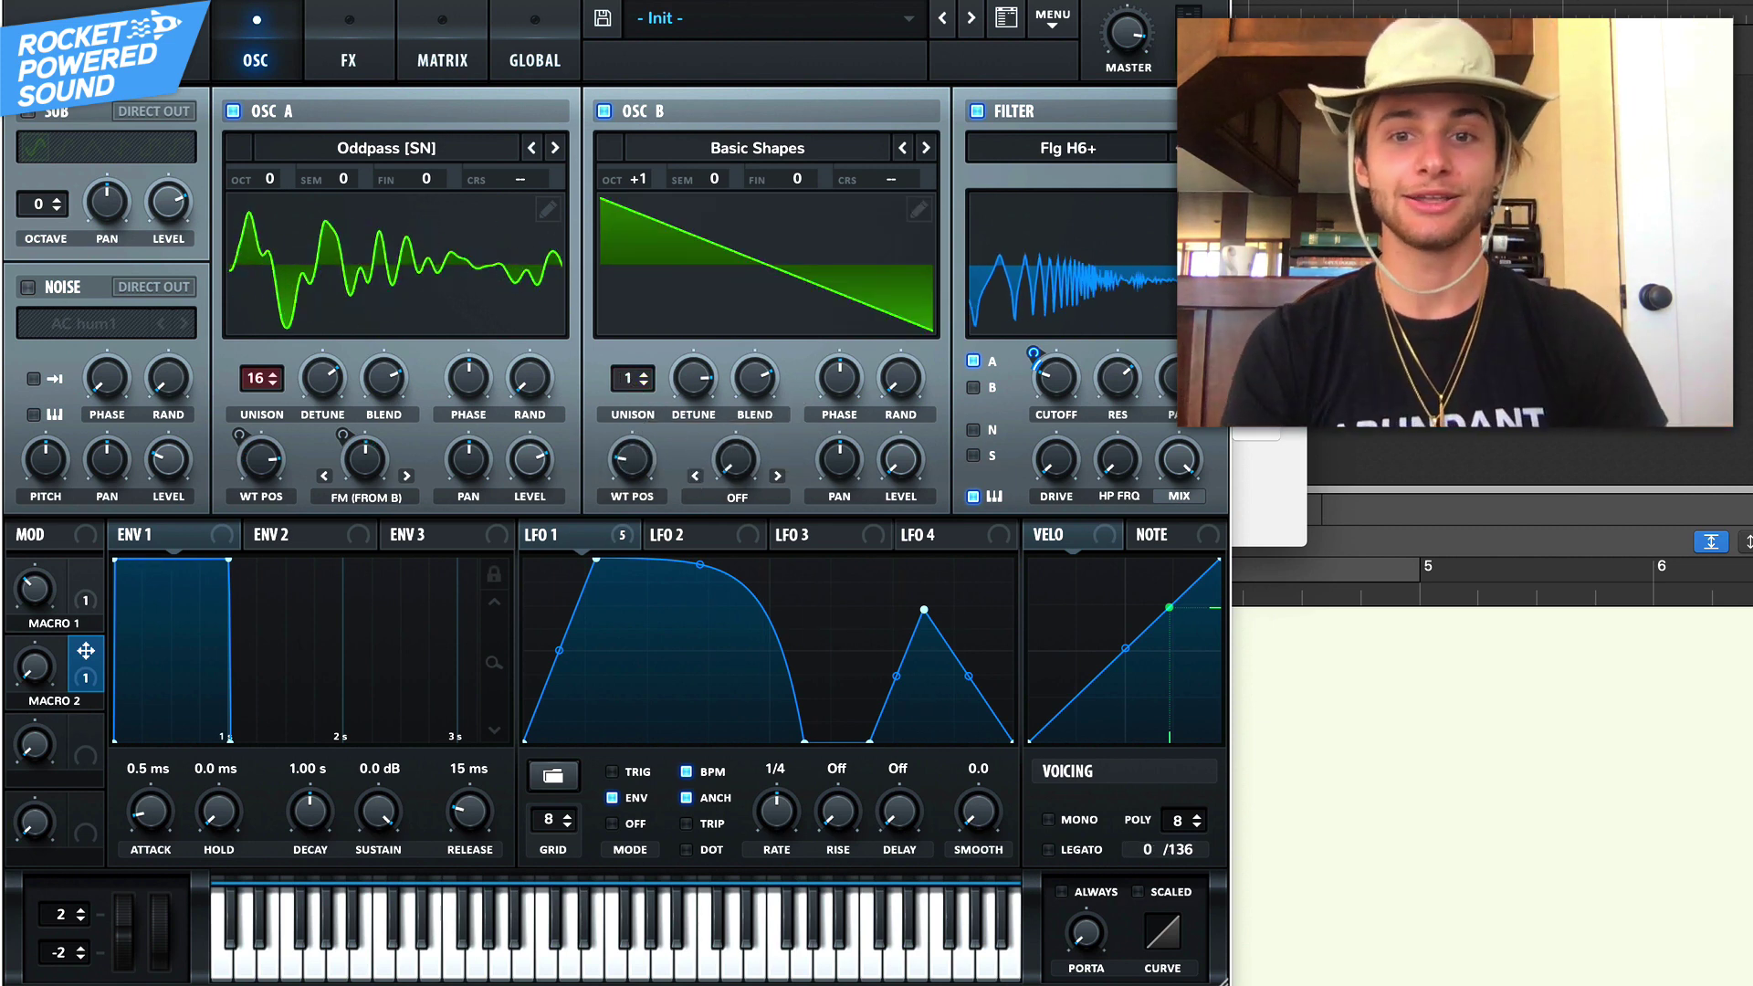
Remove the Macro 2 modulation from the Flg H6+ filter's cutoff
{"action": "right_click", "coordinate": [1052, 383]}
{"action": "left_click", "coordinate": [1141, 436]}
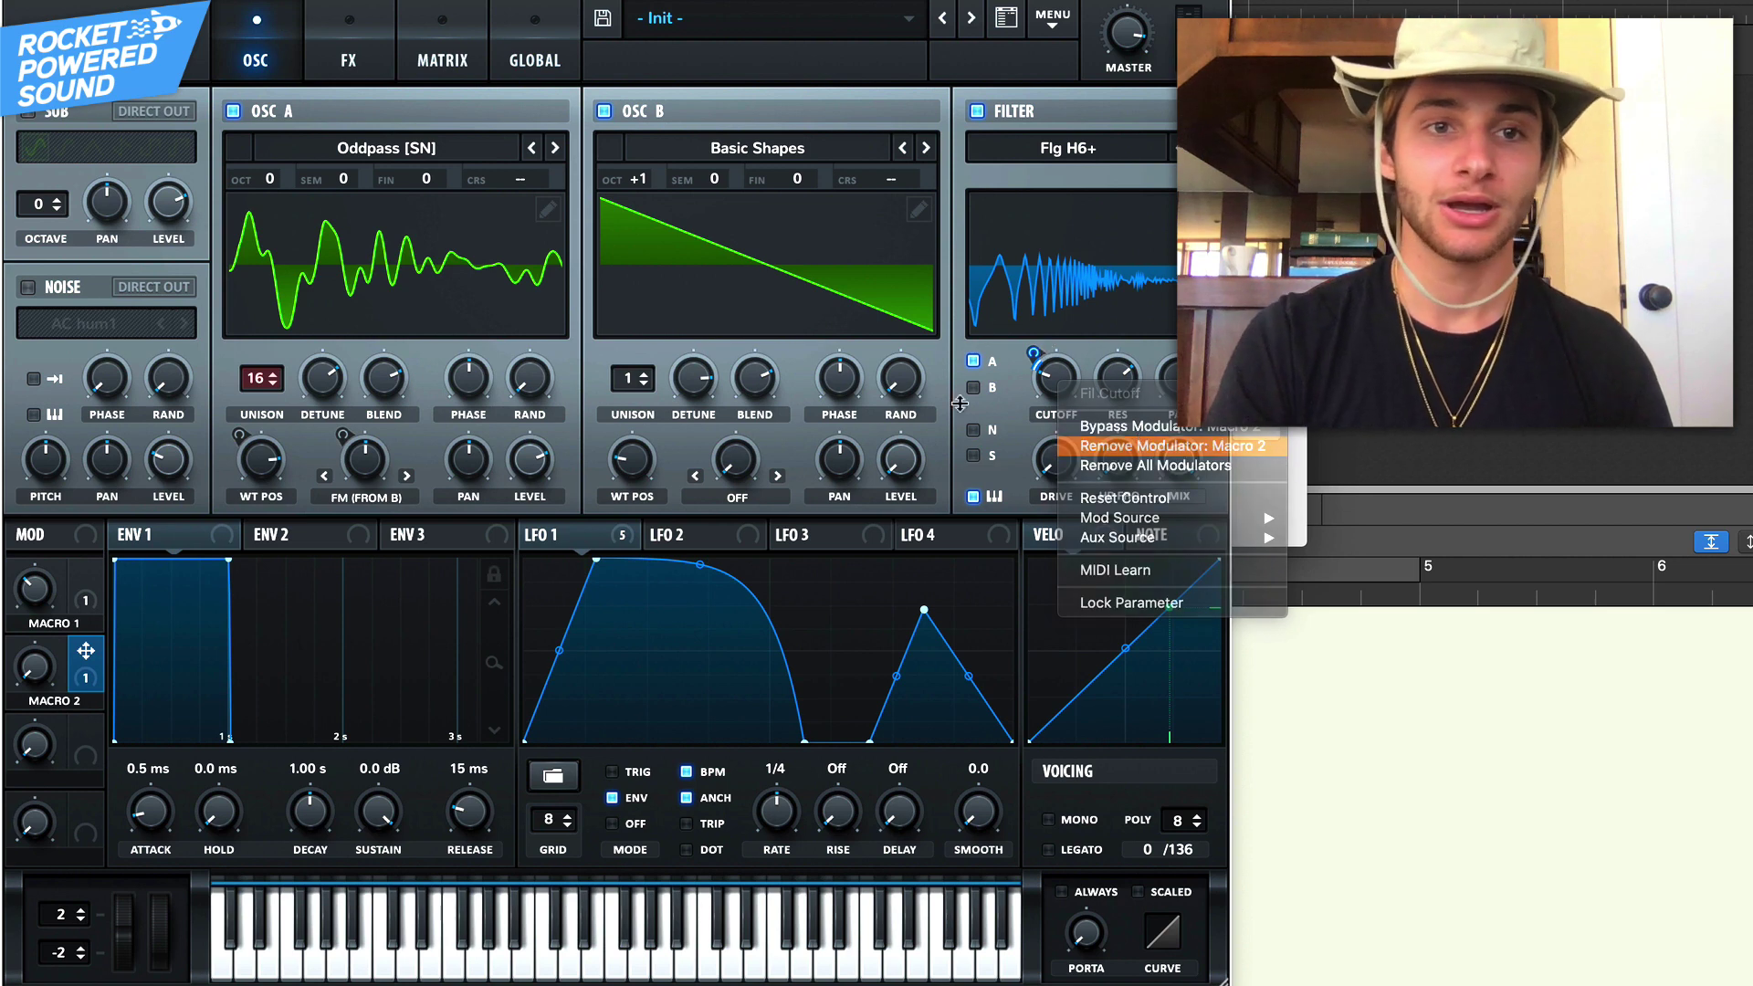
Select LFO 1 and fine-tune its modulated cutoff on the Band 24 filter in the effects chain
{"action": "left_click", "coordinate": [327, 33]}
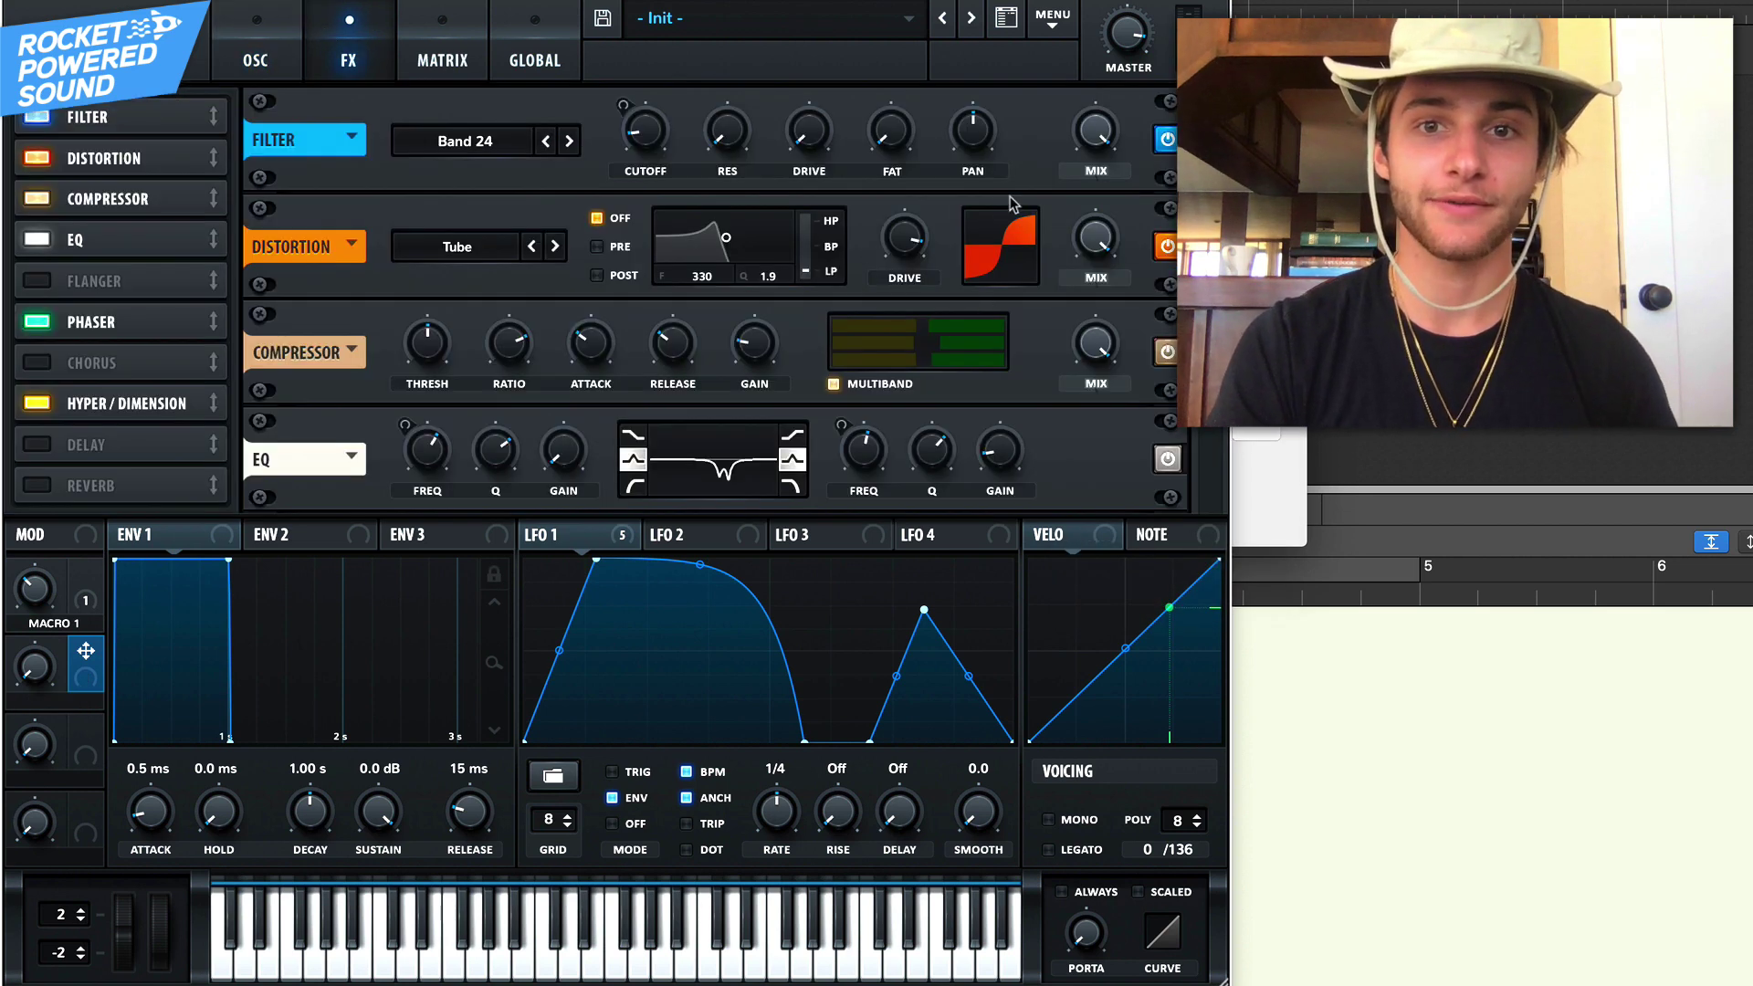
{"action": "left_click", "coordinate": [593, 537]}
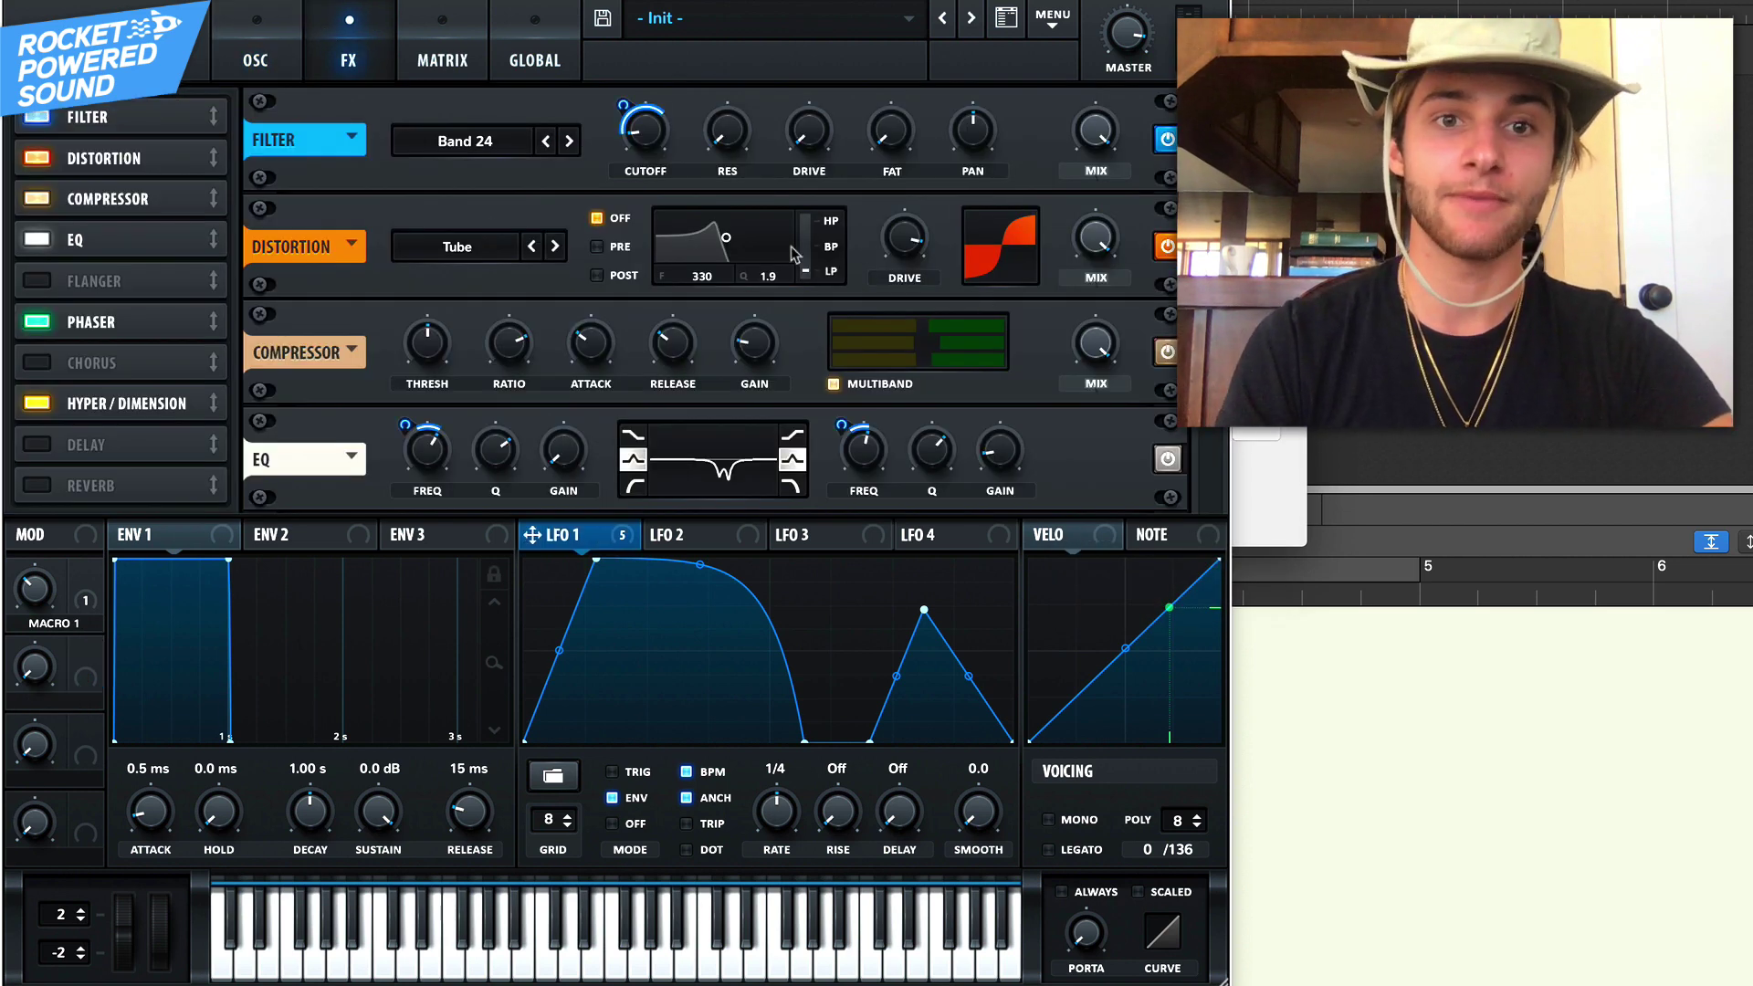
{"action": "left_click_drag", "start_coordinate": [633, 113], "coordinate": [705, 100]}
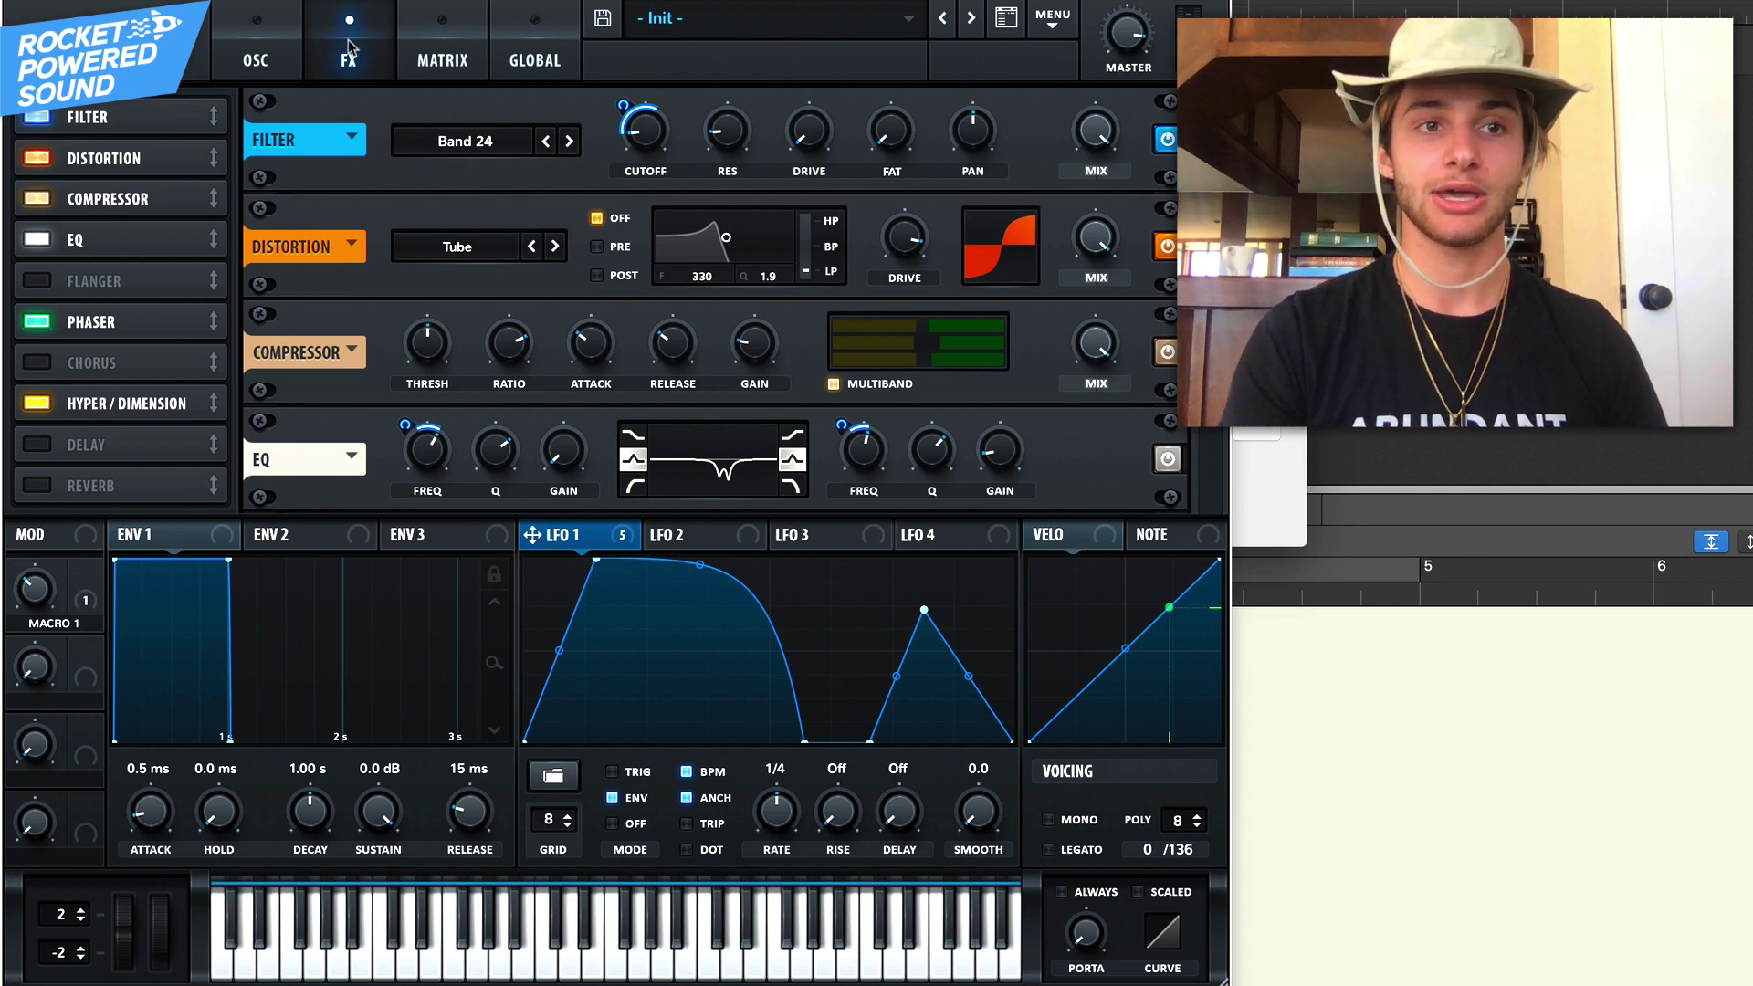
Close the Serum window and play test notes through Multipass and Channel EQ
{"action": "key", "text": "super+w"}
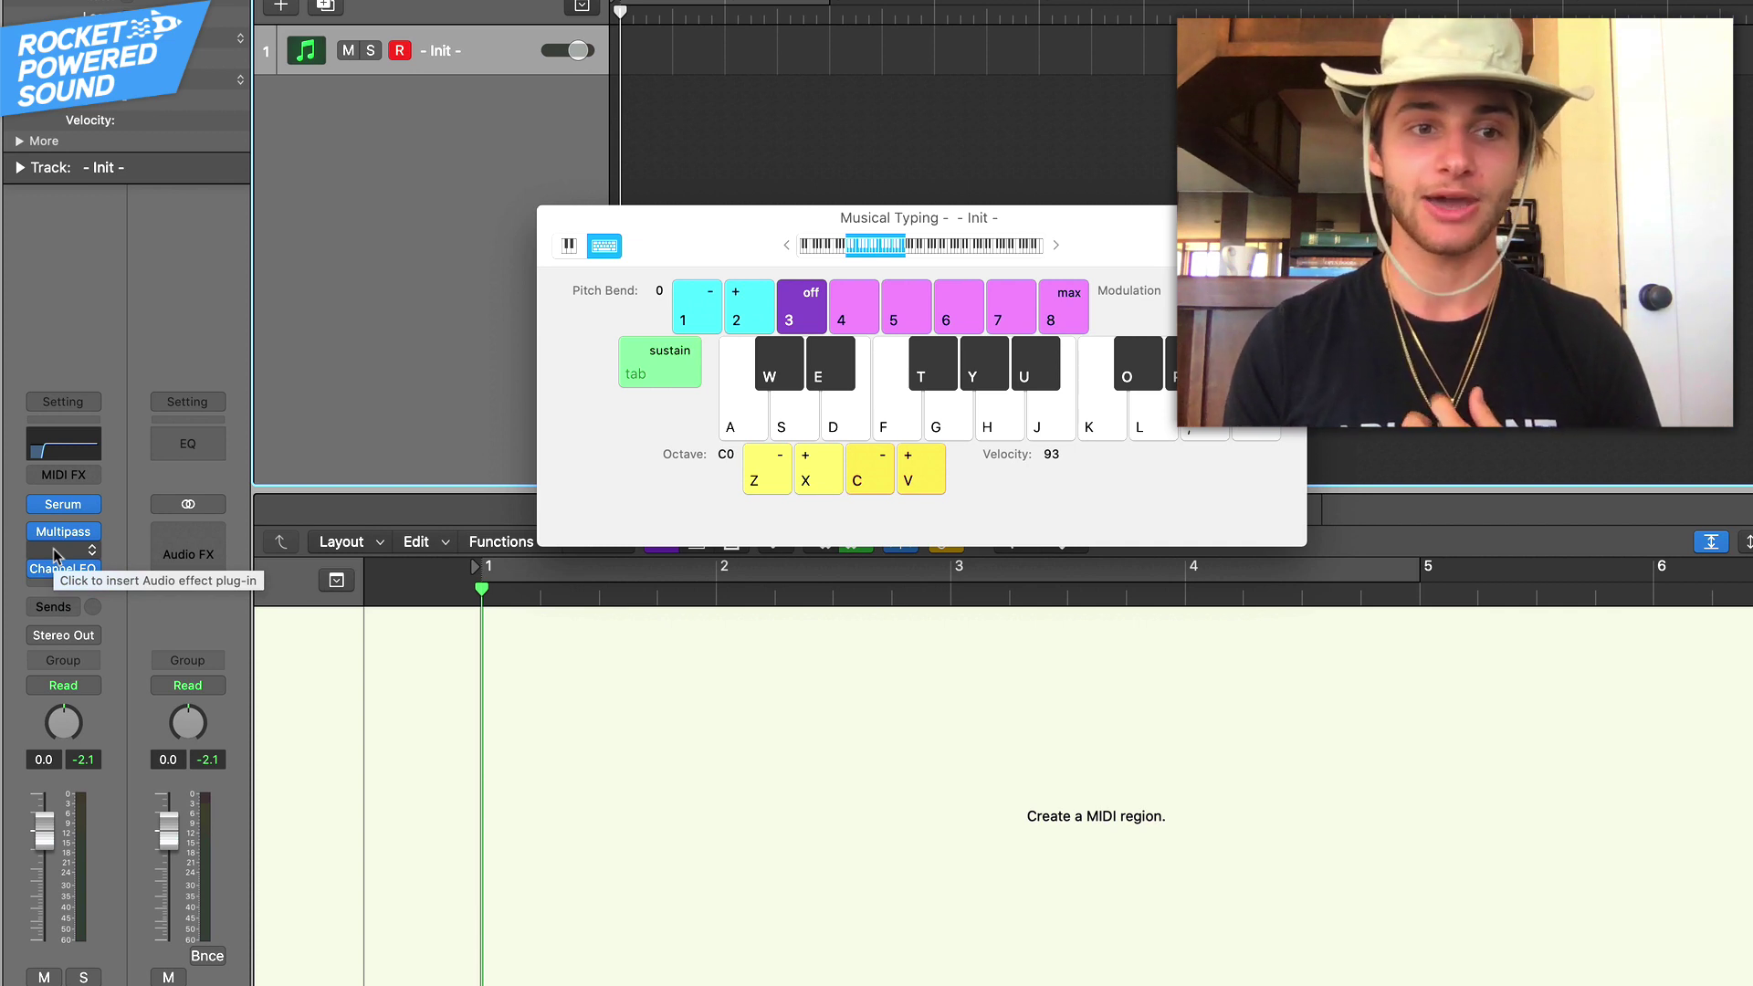
{"action": "key", "text": "d"}
{"action": "key", "text": "d"}
{"action": "key", "text": "d"}
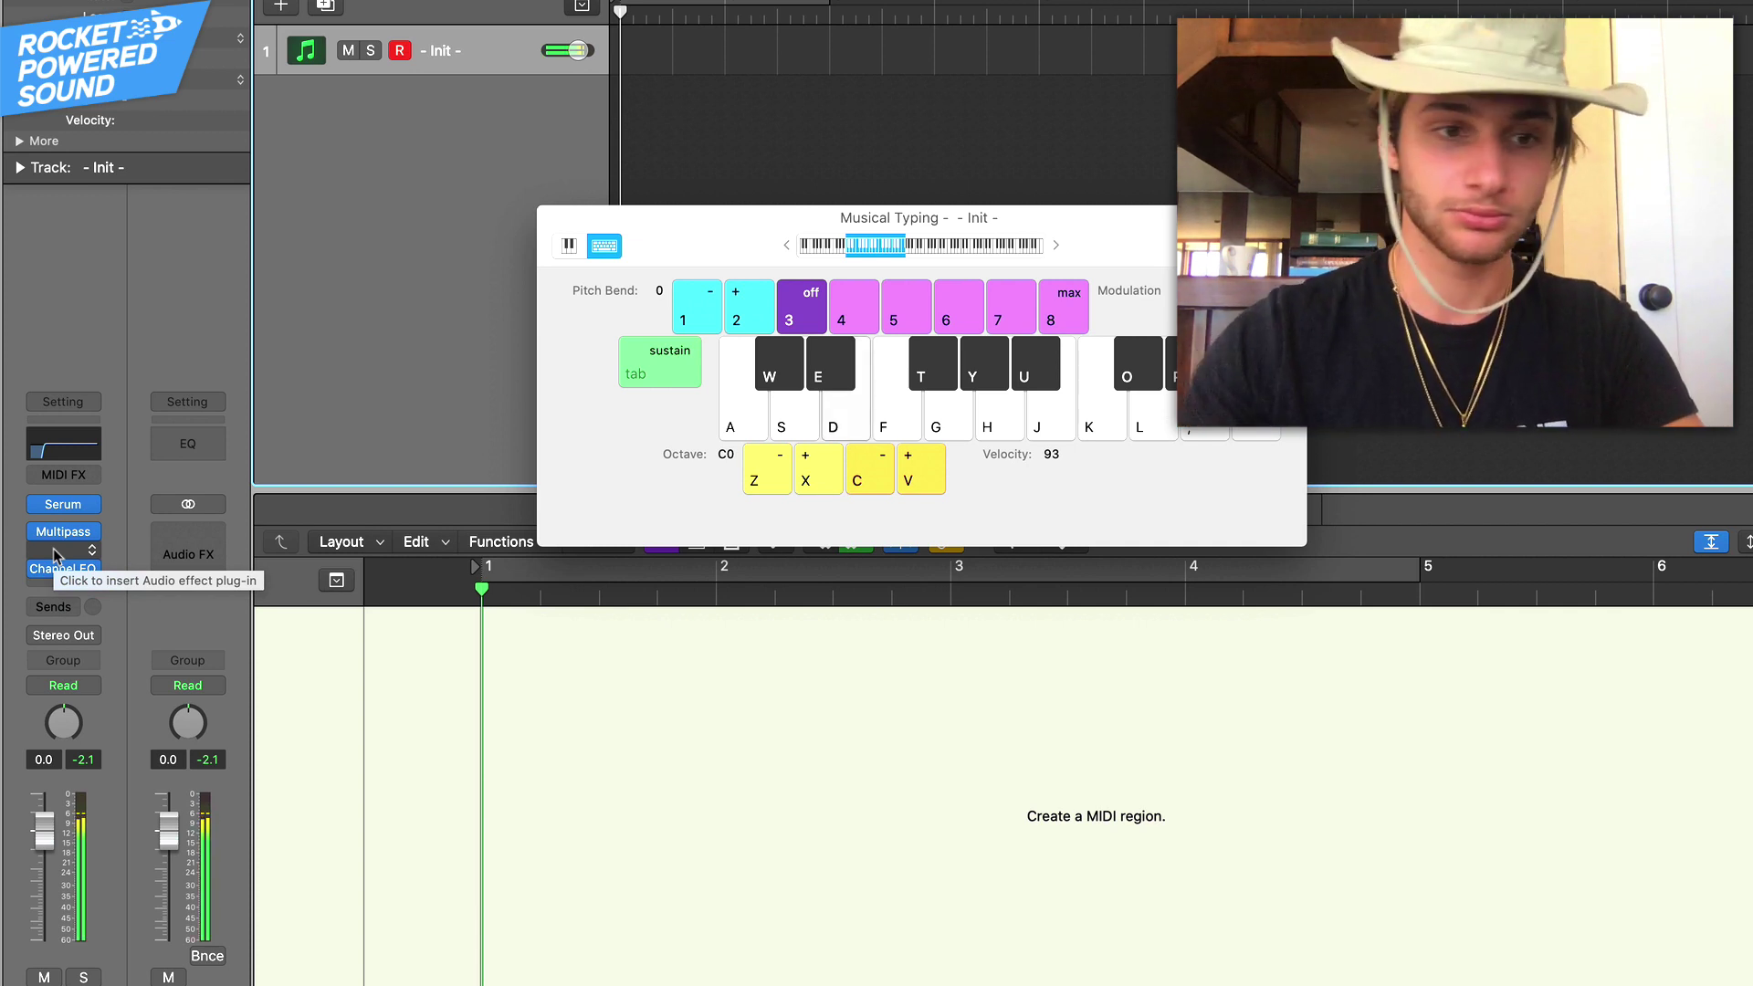
Reopen Serum and lower oscillator A's FM (from B) amount slightly while playing test notes
{"action": "left_click", "coordinate": [63, 504]}
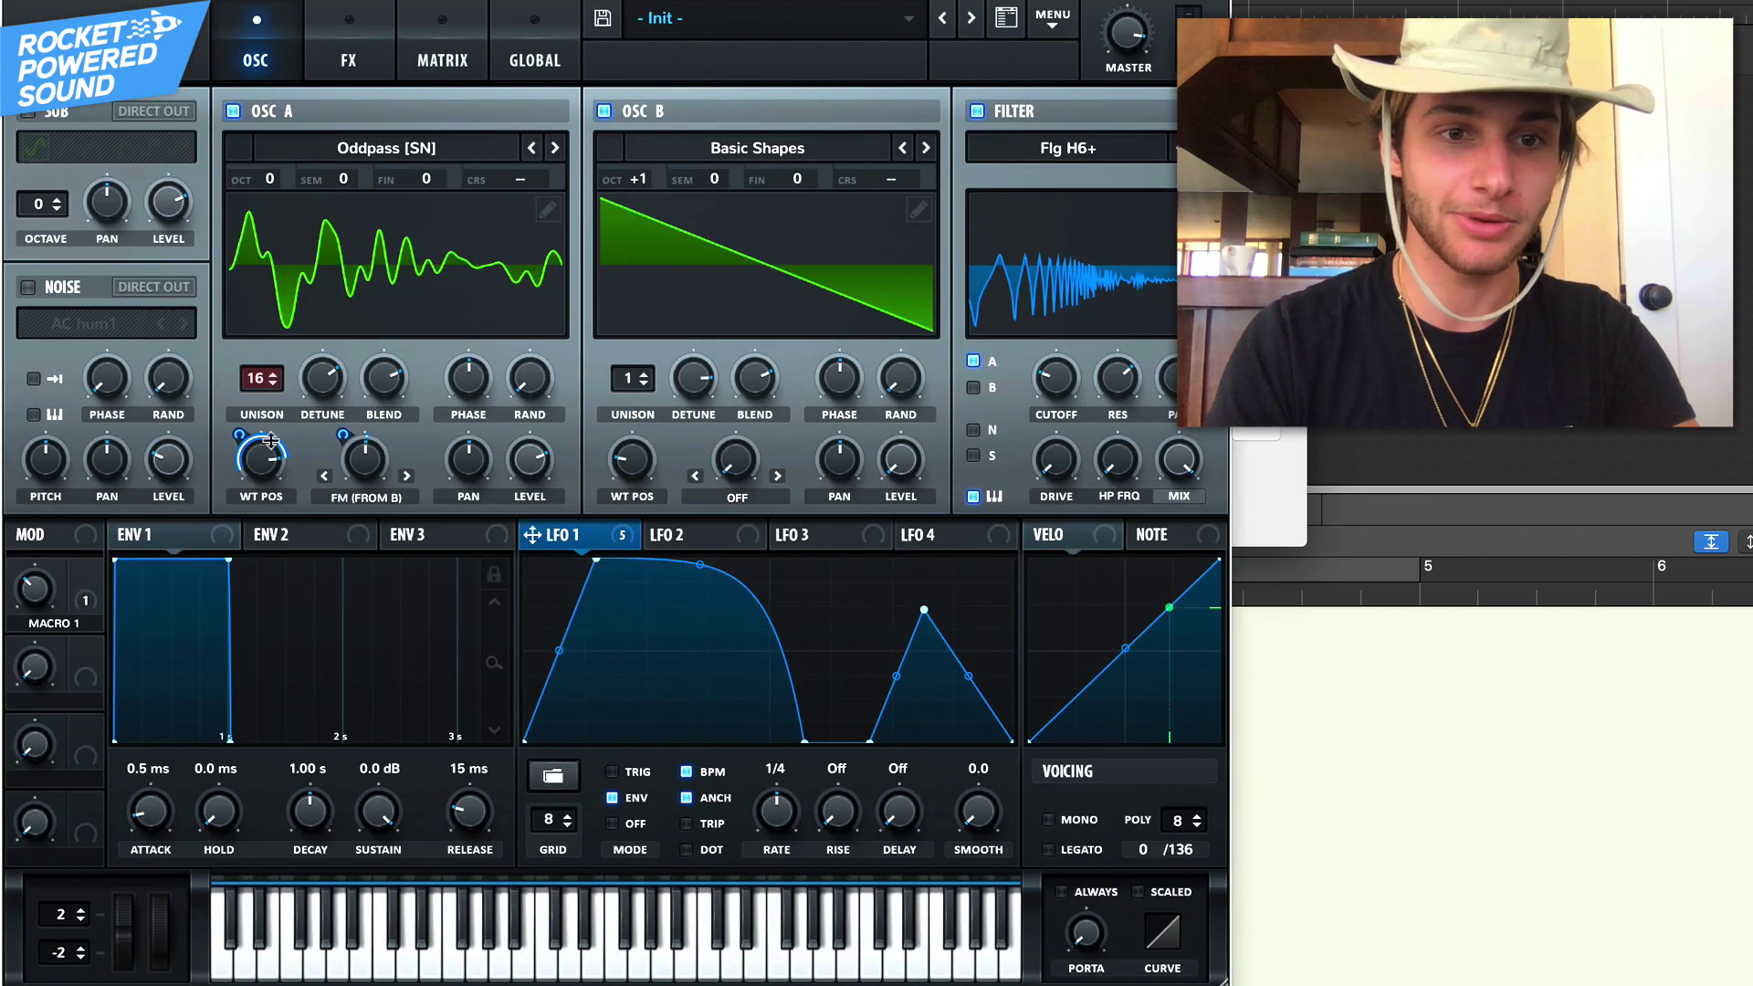
{"action": "right_click", "coordinate": [348, 435]}
{"action": "left_click", "coordinate": [354, 467]}
{"action": "key", "text": "d"}
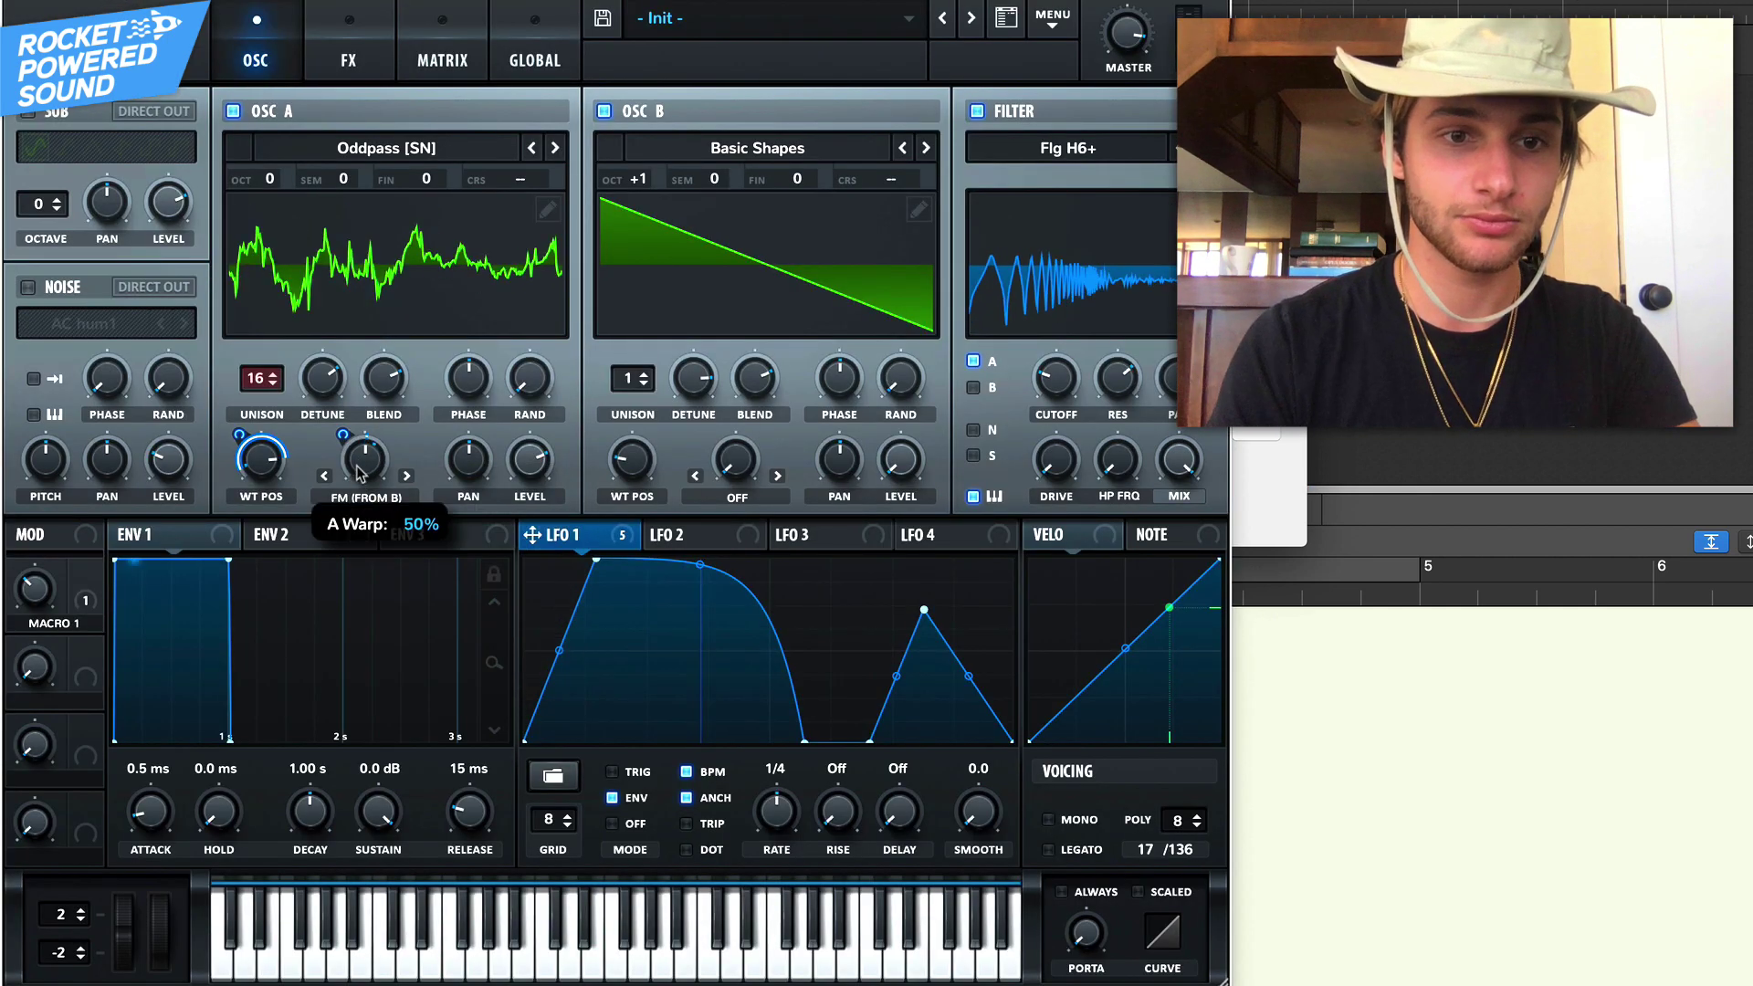
{"action": "left_click_drag", "start_coordinate": [361, 462], "coordinate": [360, 468]}
{"action": "key", "text": "d"}
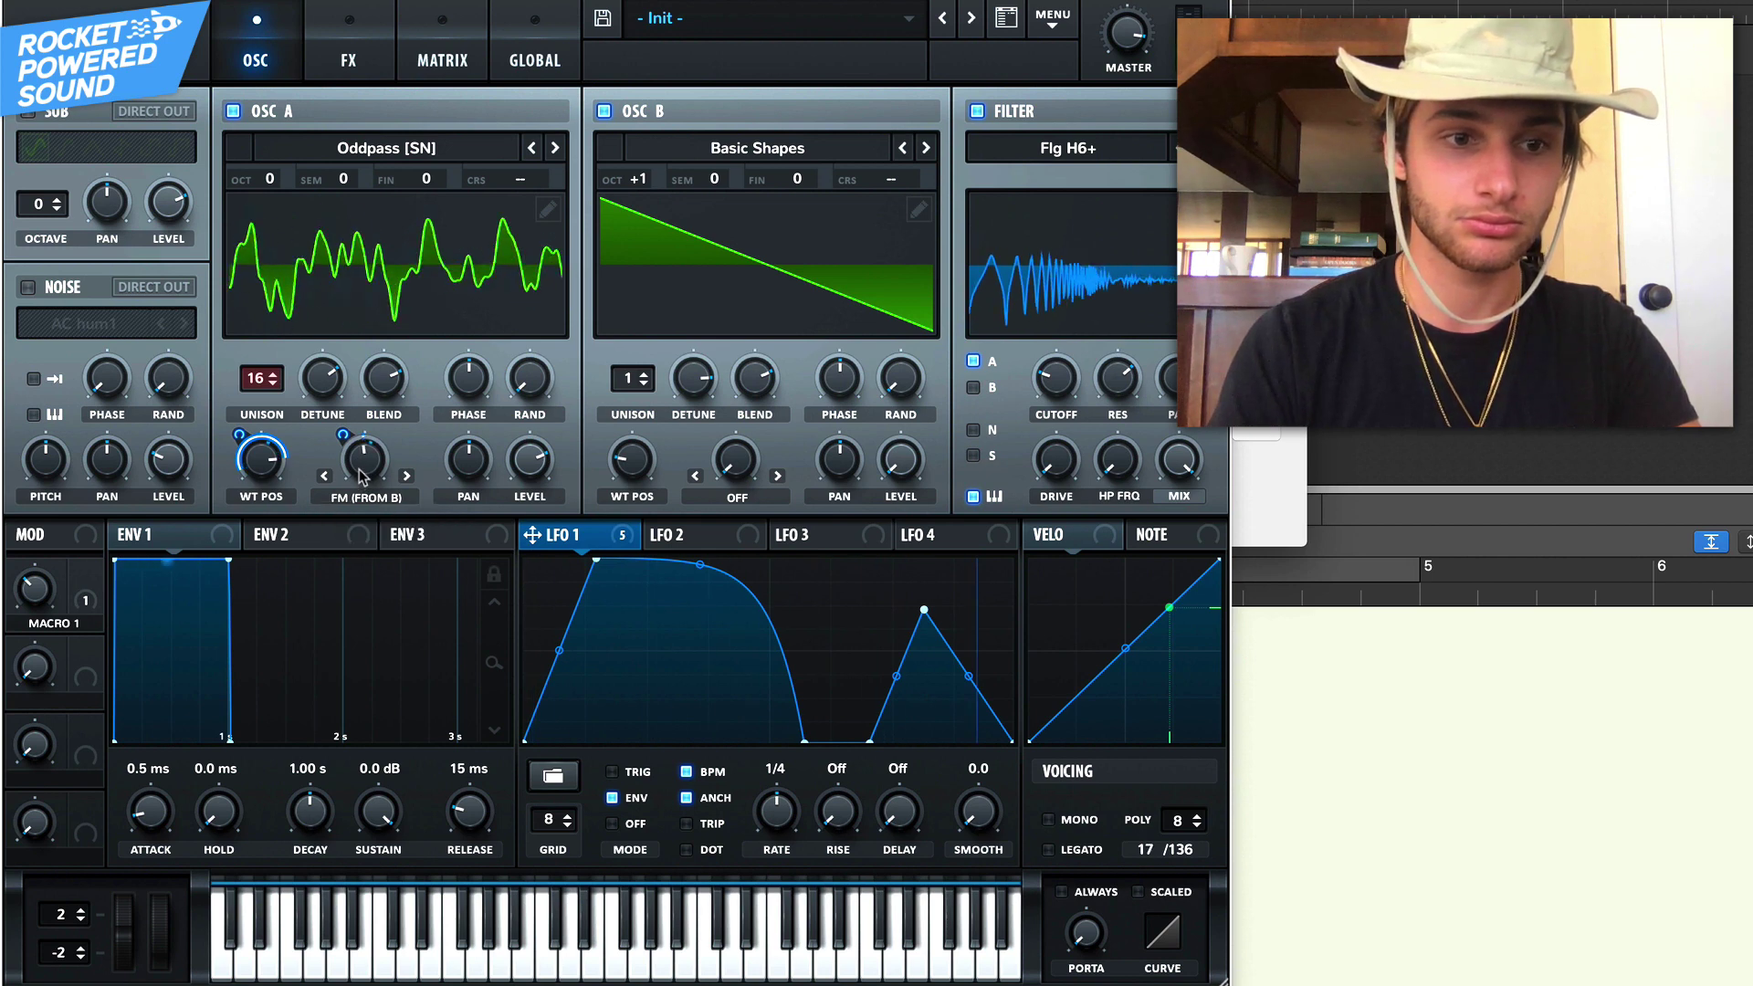
Raise Macro 1 for more FM on oscillator A and fine-tune the Flg H6+ filter's cutoff
{"action": "mouse_move", "coordinate": [48, 632]}
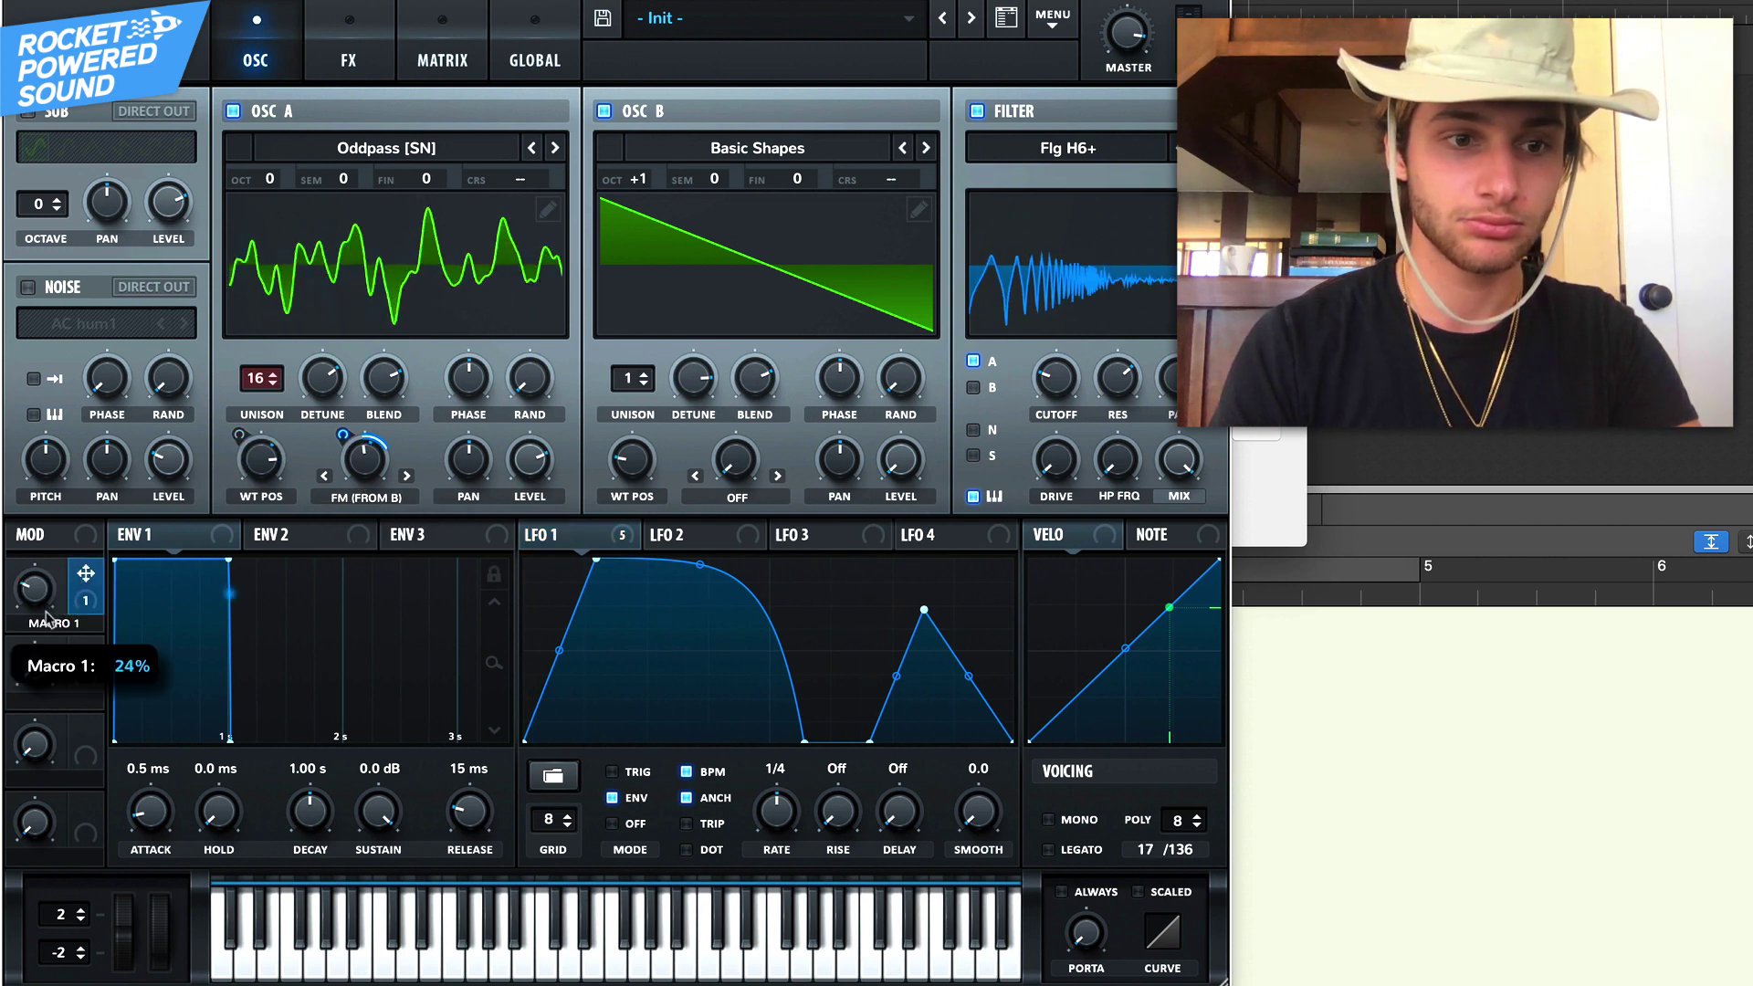
{"action": "left_click_drag", "start_coordinate": [49, 634], "coordinate": [48, 600]}
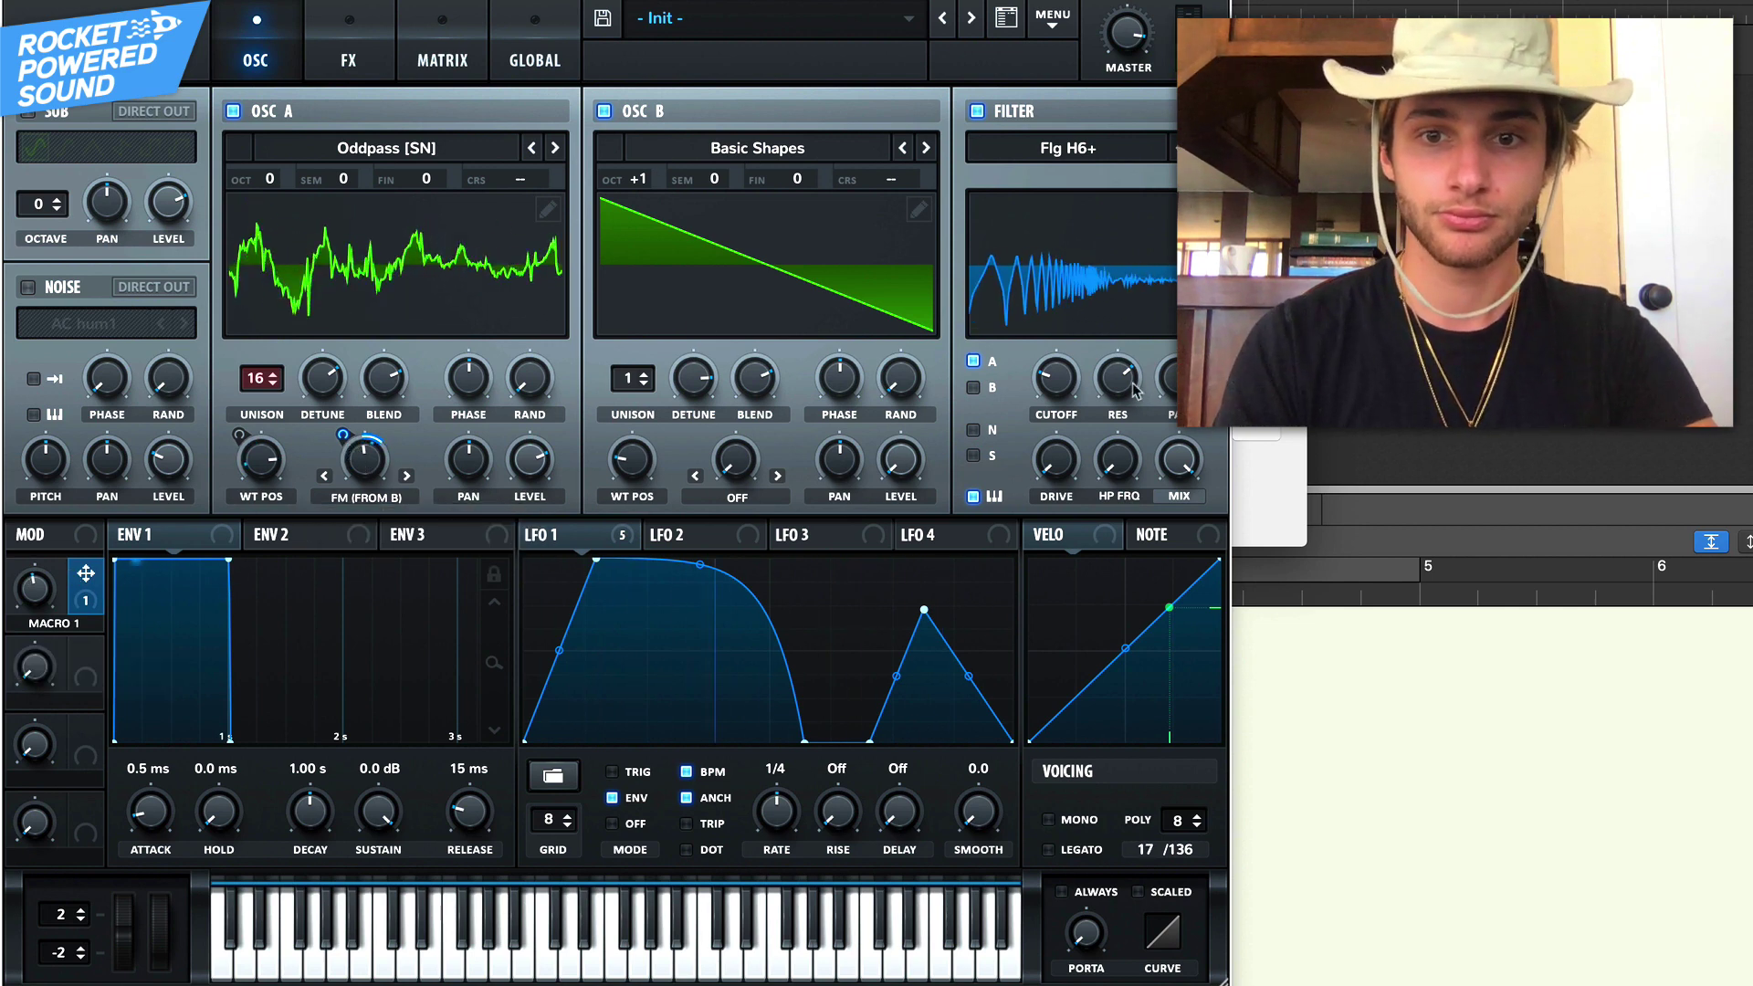
{"action": "mouse_move", "coordinate": [1059, 370]}
{"action": "left_click_drag", "start_coordinate": [1059, 370], "coordinate": [1052, 383]}
Select LFO 1 and set the Band 24 effects filter's resonance to 40%
{"action": "left_click", "coordinate": [348, 59]}
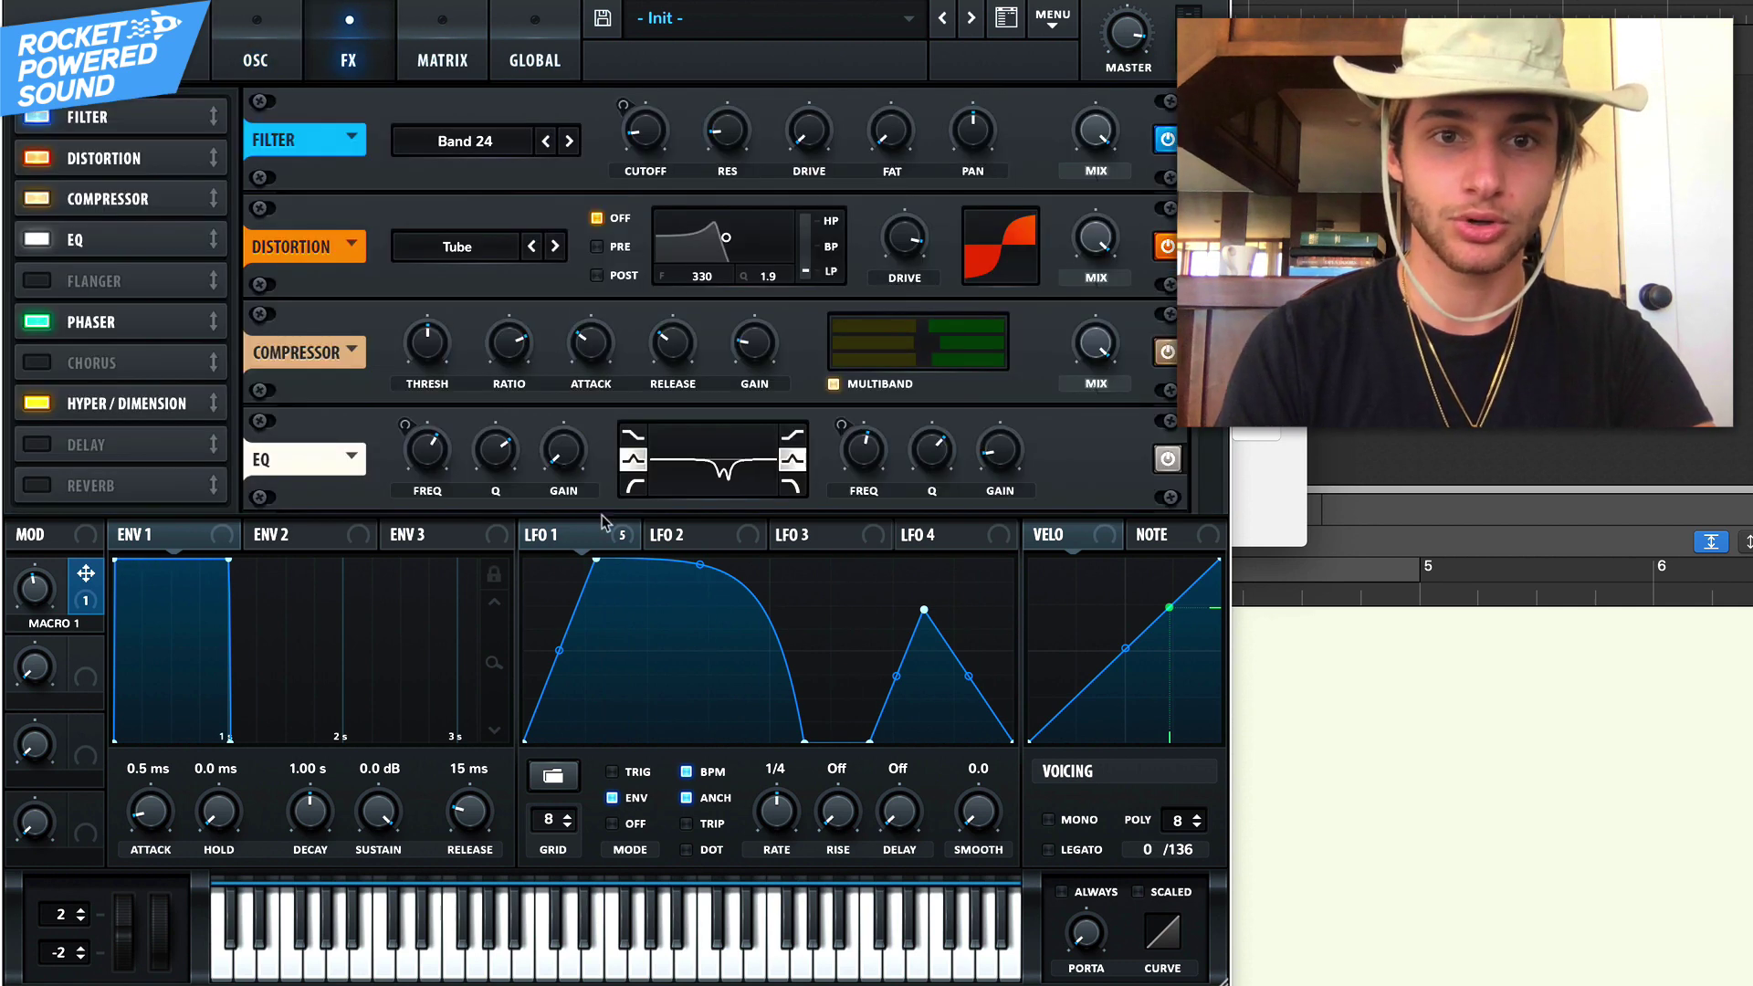
{"action": "left_click_drag", "start_coordinate": [601, 522], "coordinate": [715, 225]}
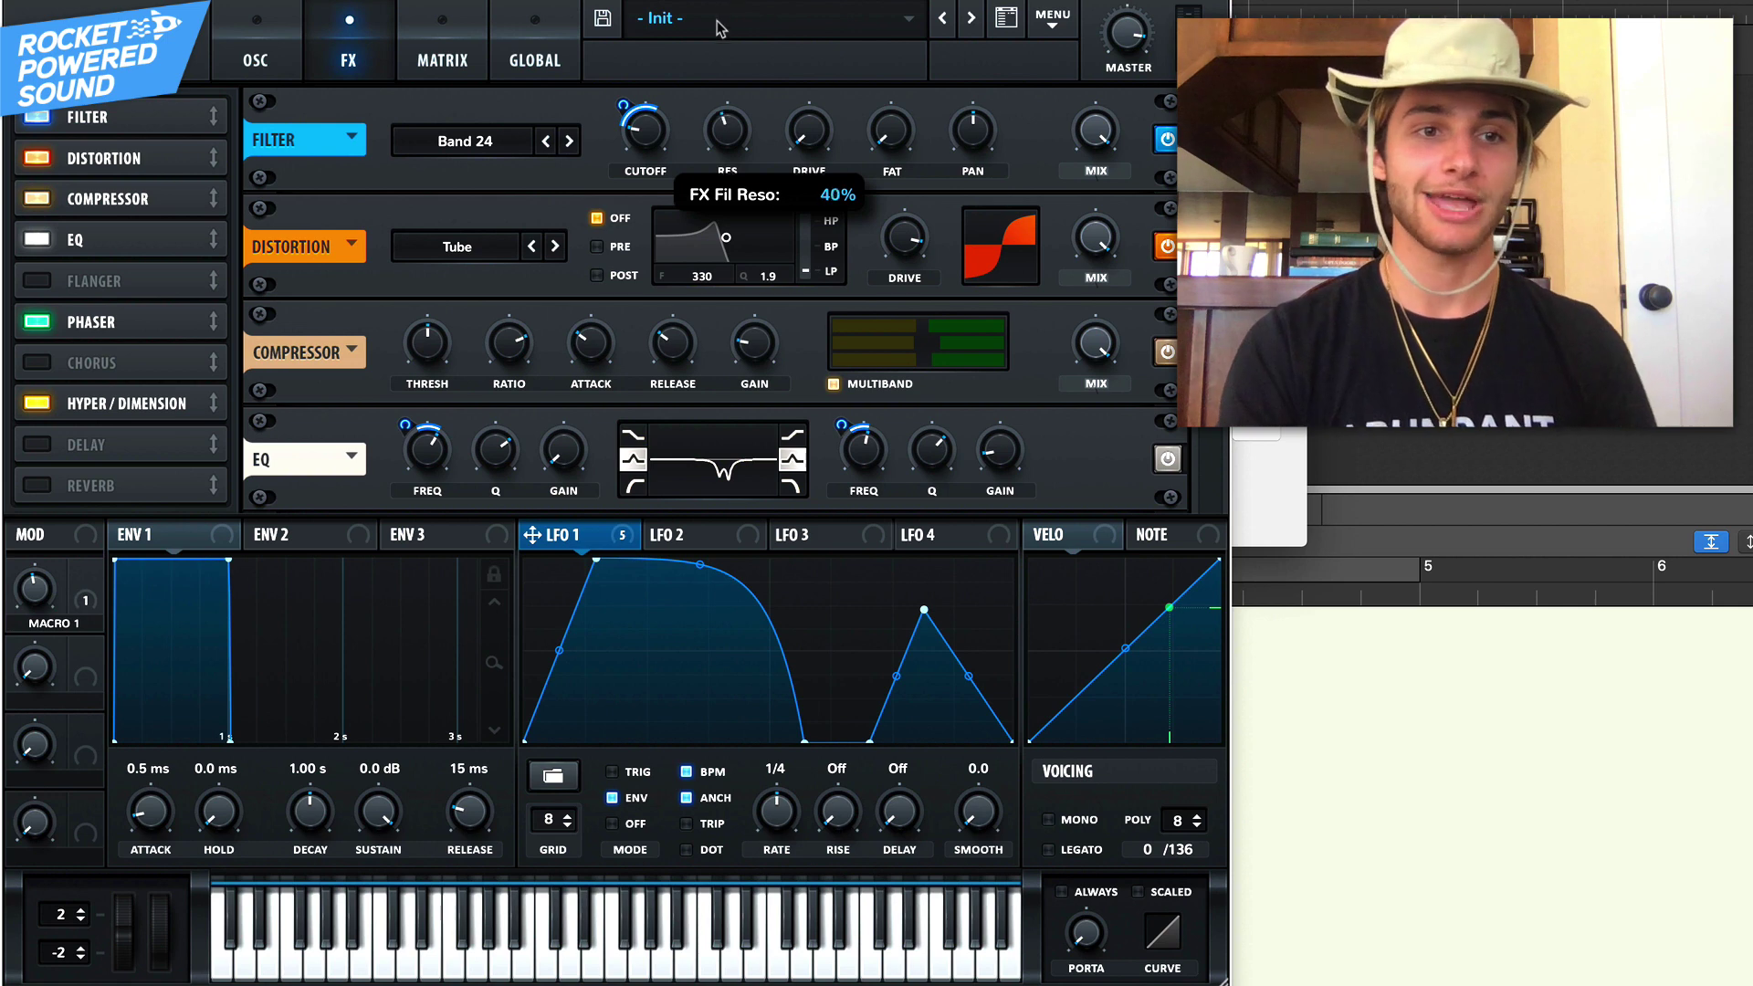